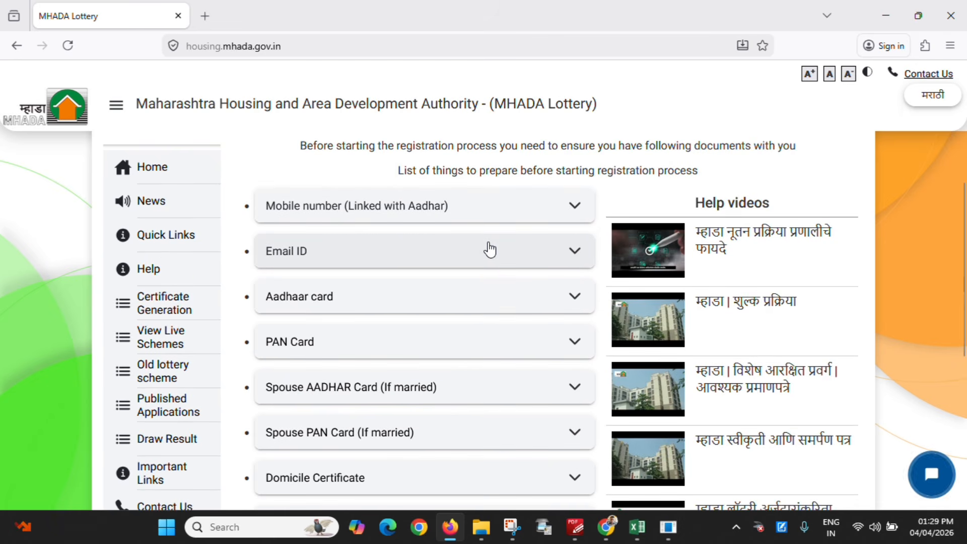
- Expand the Domicile Certificate requirements, highlighting the 1st January 2018 issue date and barcode rule
scroll(487, 249, up, 1)
scroll(485, 248, down, 1)
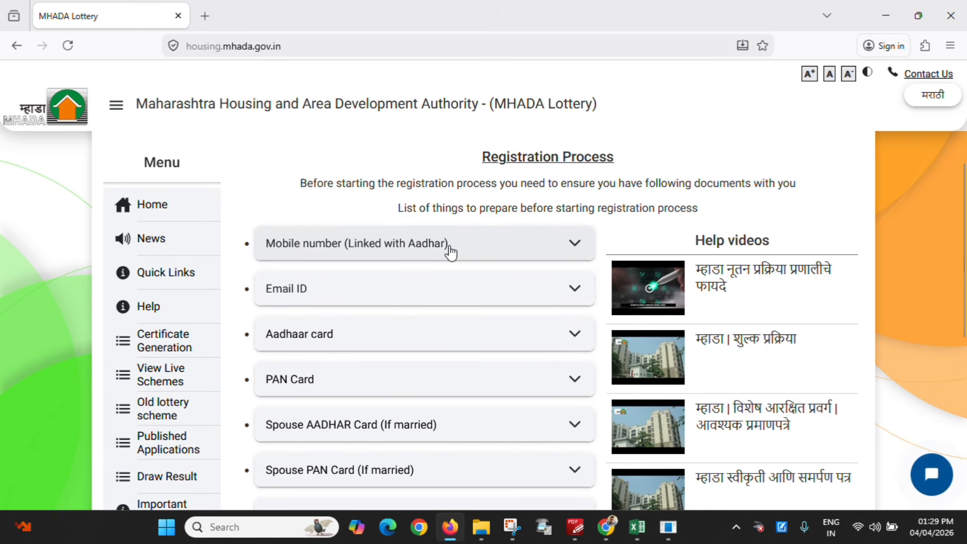
scroll(449, 250, down, 2)
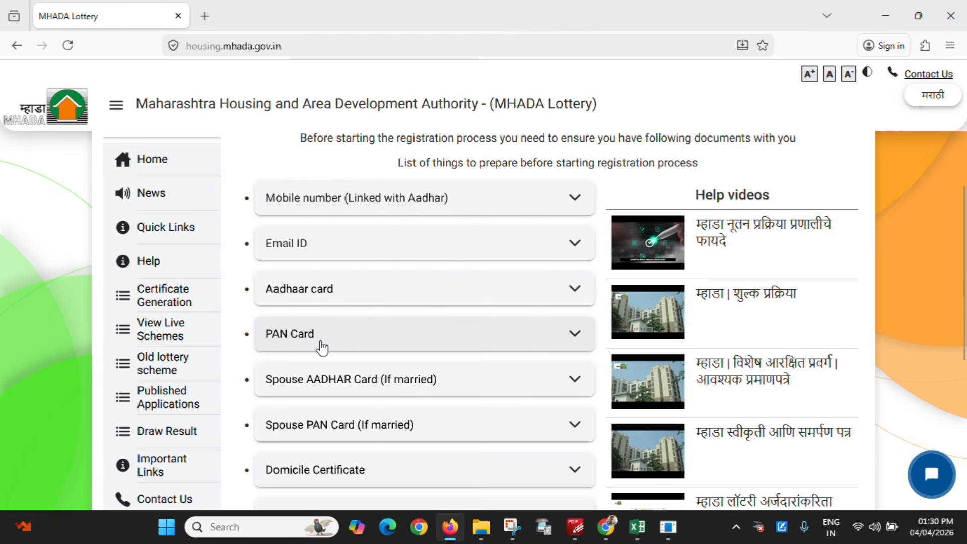
scroll(333, 346, down, 2)
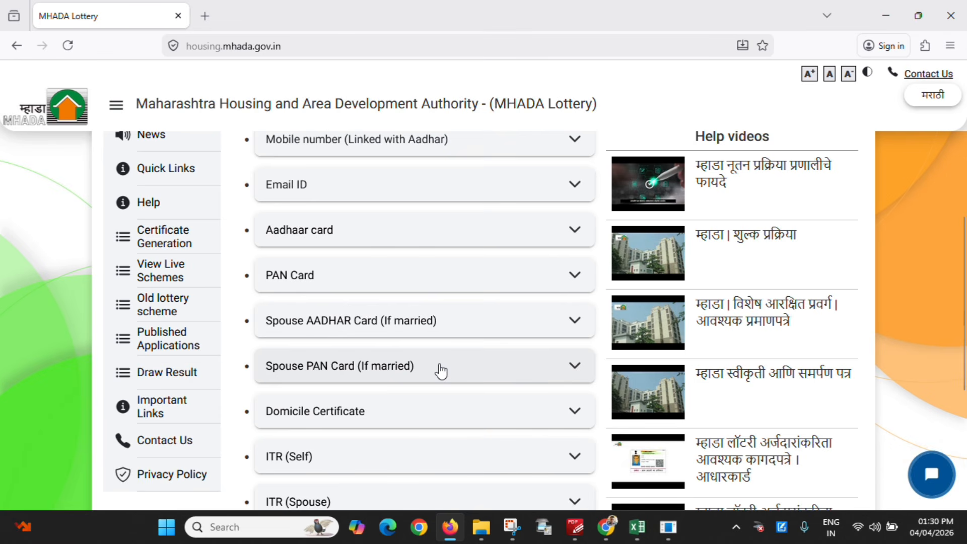
scroll(439, 372, down, 2)
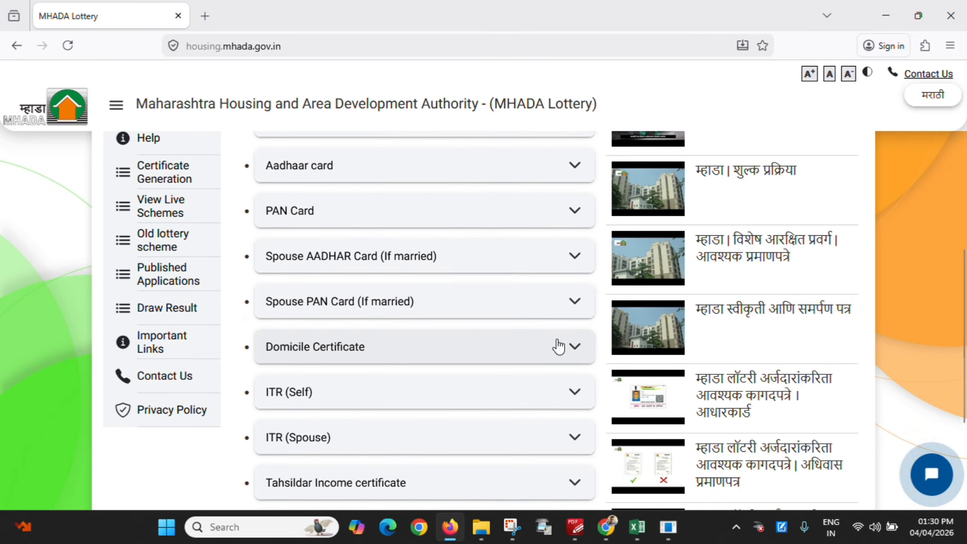
click(574, 347)
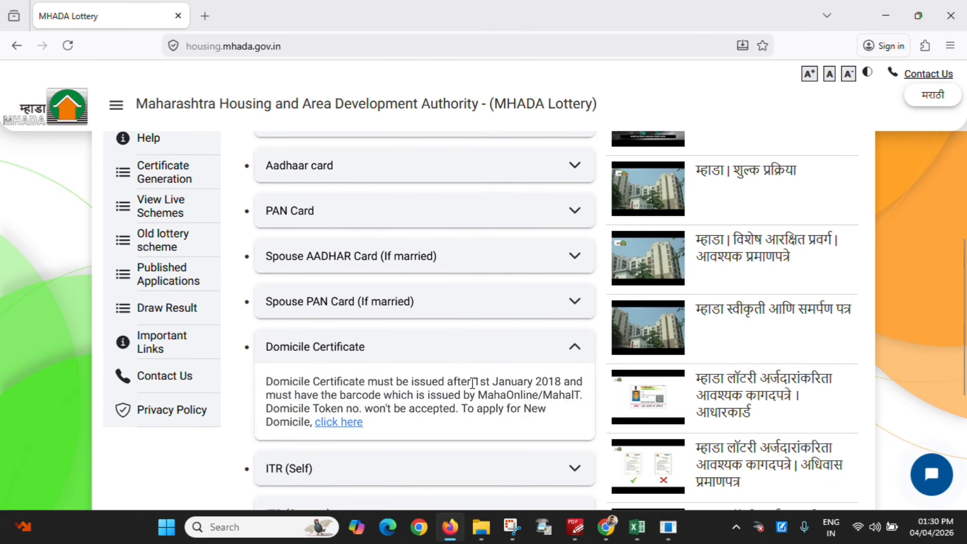
drag(475, 380, 562, 382)
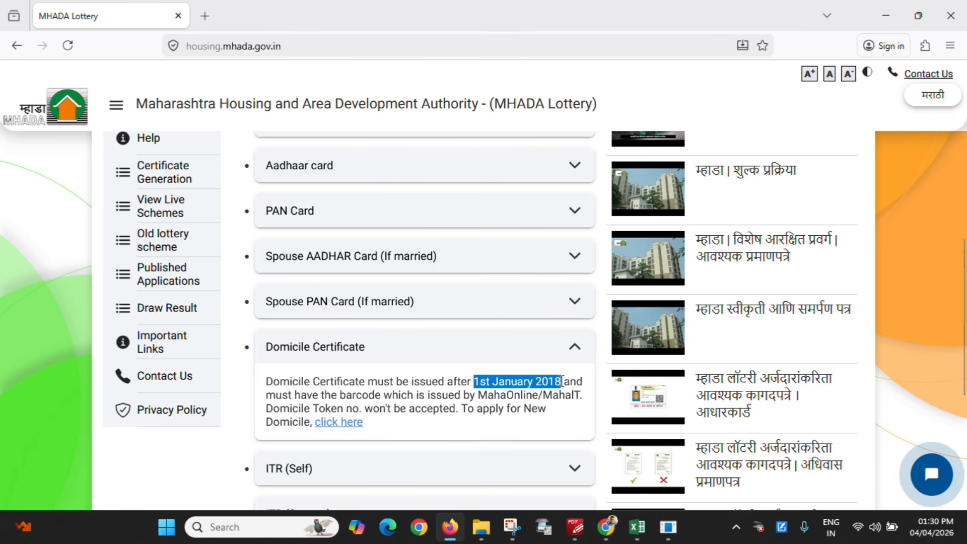
drag(340, 396, 381, 395)
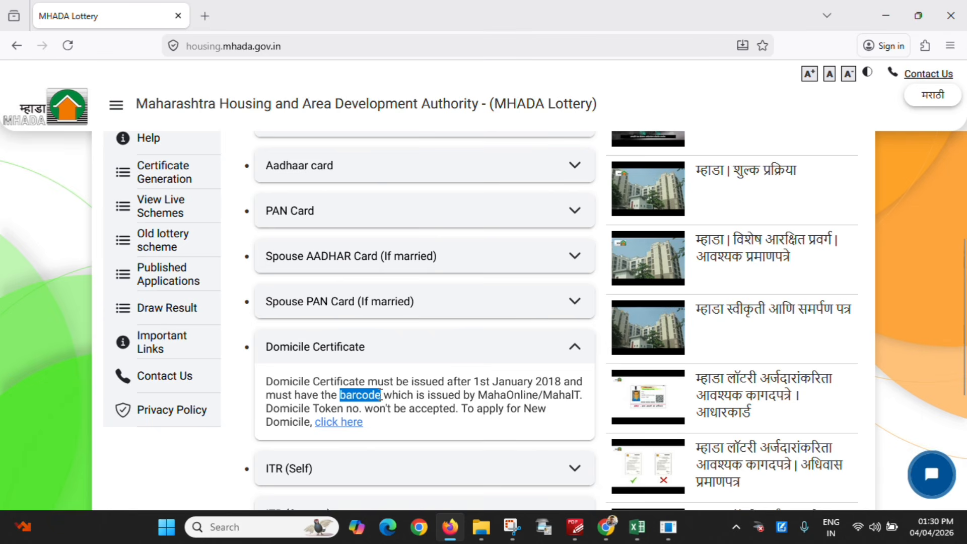
scroll(531, 391, down, 2)
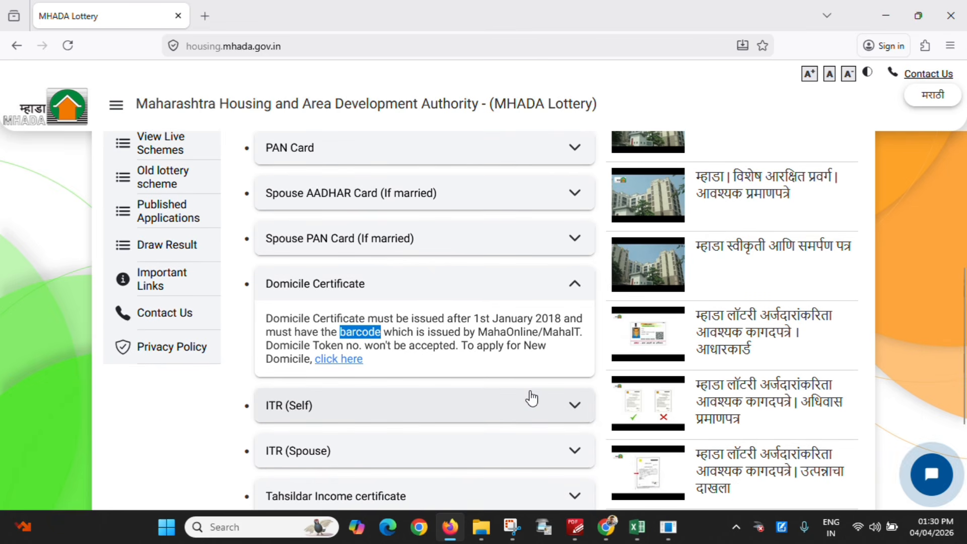
click(503, 367)
scroll(504, 368, down, 3)
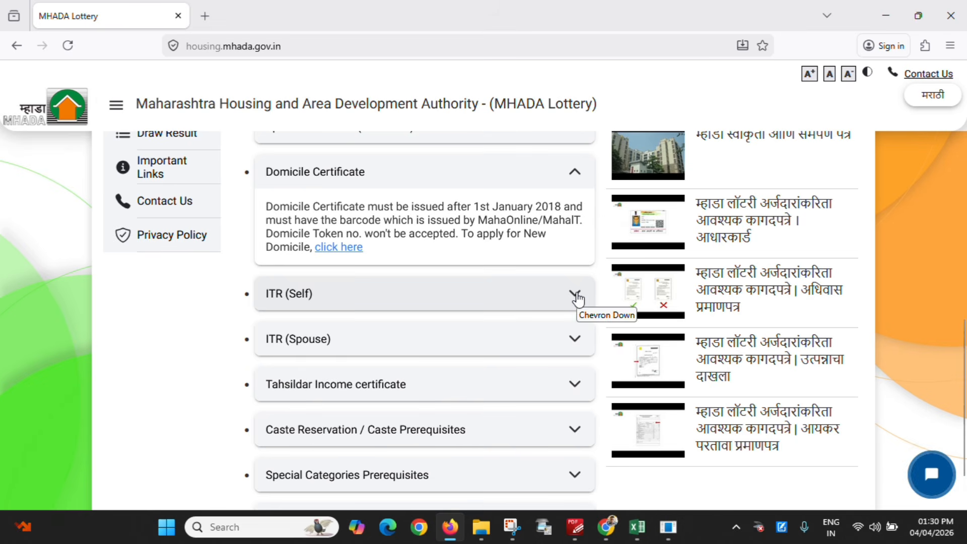
- Read and collapse the ITR (Self) and ITR (Spouse) notes, then expand Tahsildar Income certificate
click(576, 296)
scroll(448, 373, down, 1)
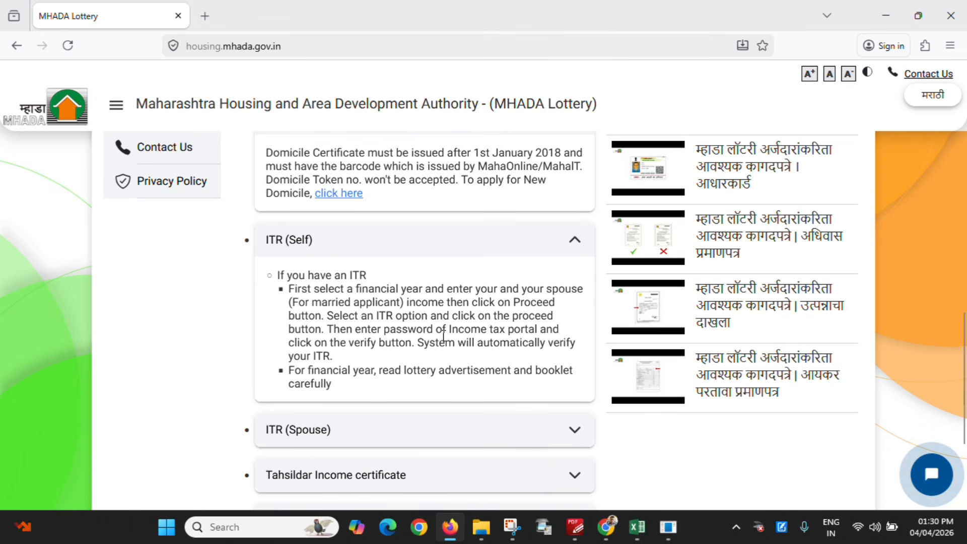
scroll(443, 335, up, 1)
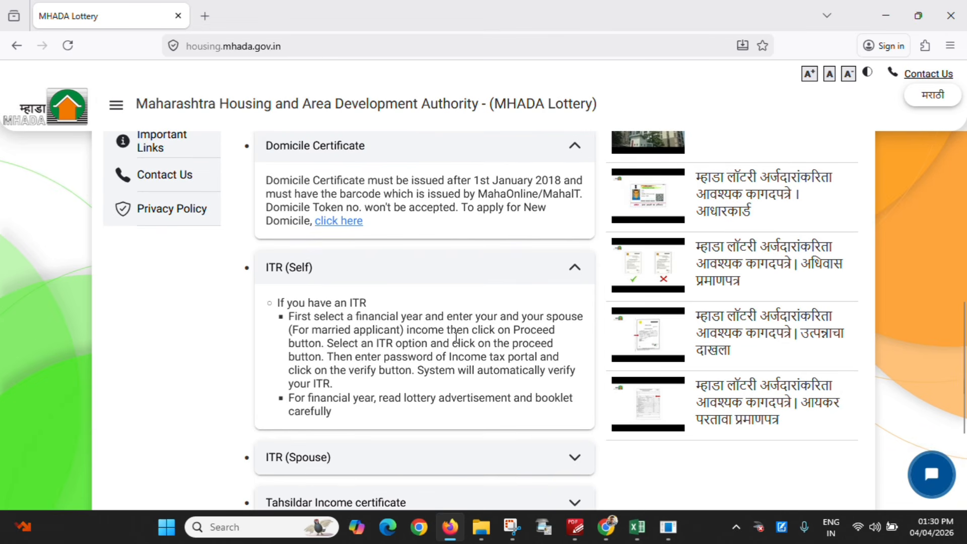
click(574, 272)
click(574, 148)
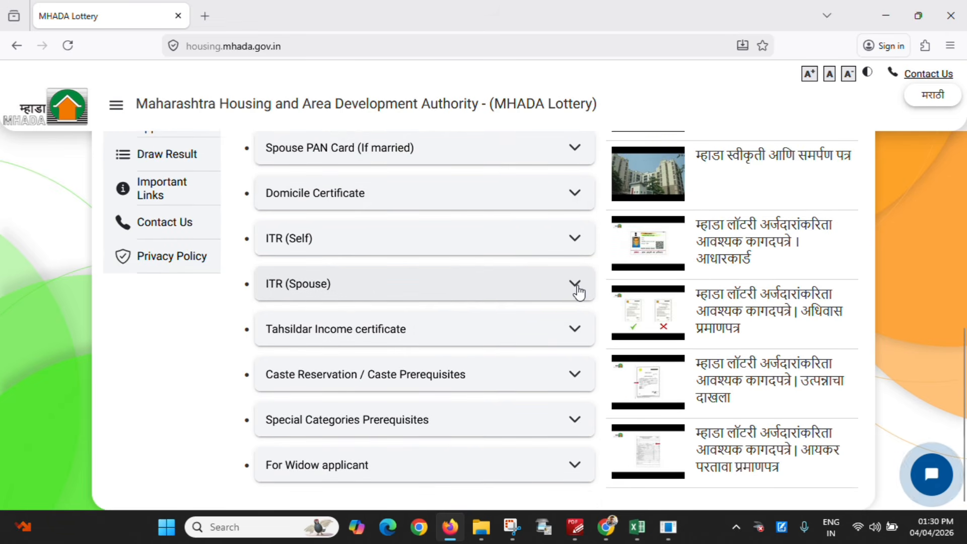
click(575, 284)
click(576, 285)
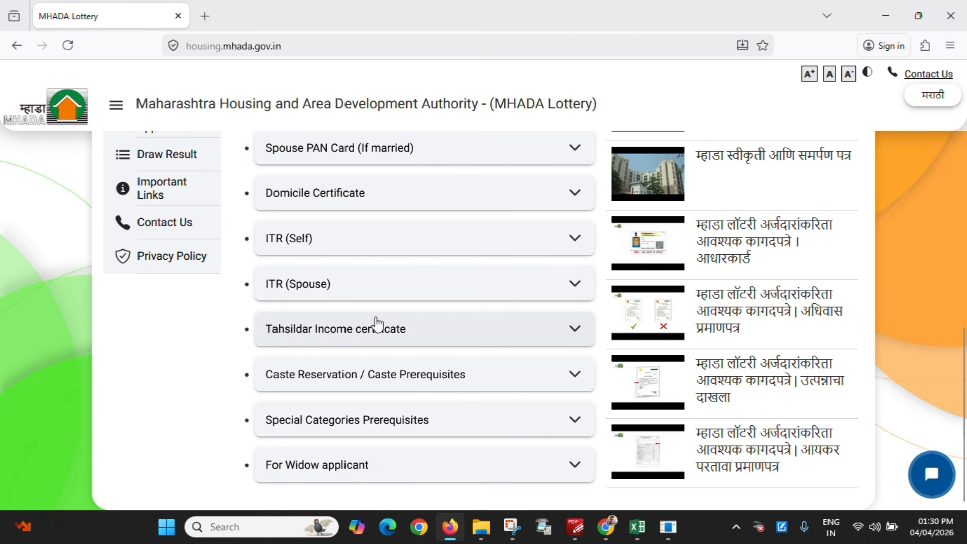
click(573, 333)
scroll(469, 353, down, 2)
- Scroll through the Tahsildar Income certificate details, then fold that accordion closed
scroll(469, 353, down, 1)
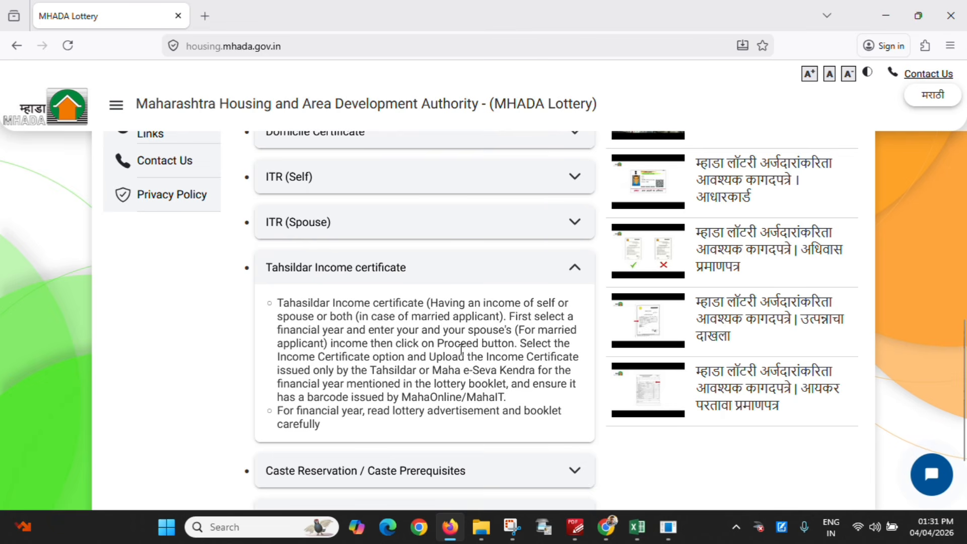
click(579, 273)
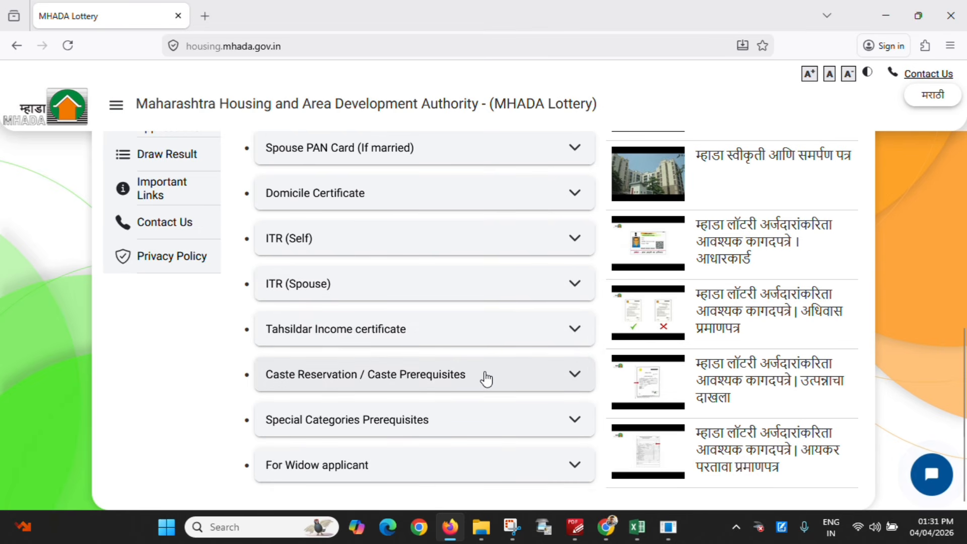
- Expand Caste Reservation, highlighting the eligible SC/ST/NT/DT/VJ categories and the caste validity requirement
click(571, 380)
scroll(474, 378, down, 2)
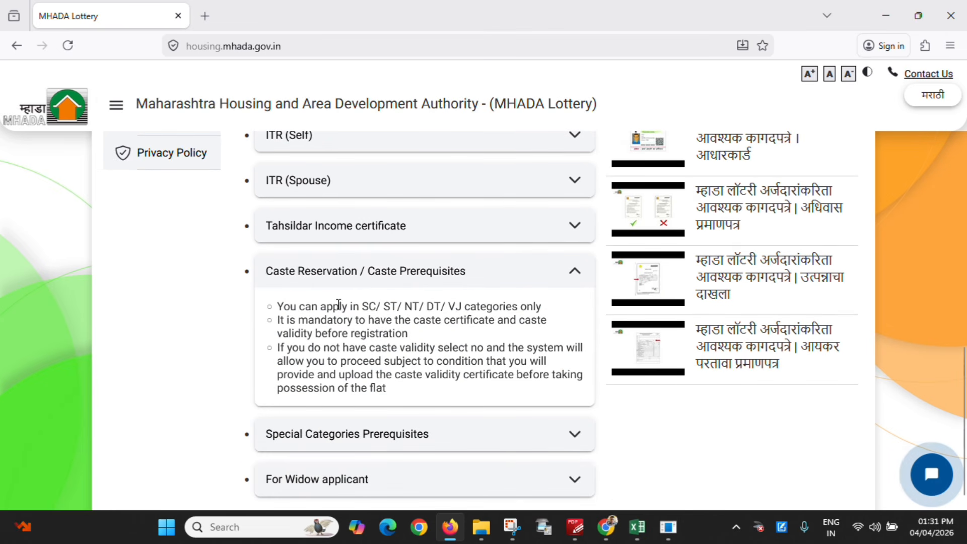
drag(365, 306, 461, 304)
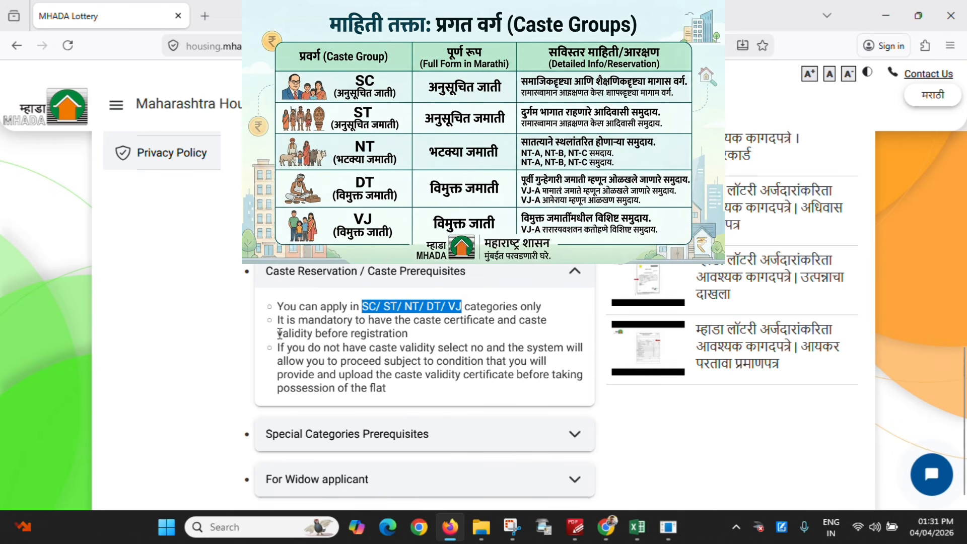
drag(278, 333, 412, 345)
click(431, 339)
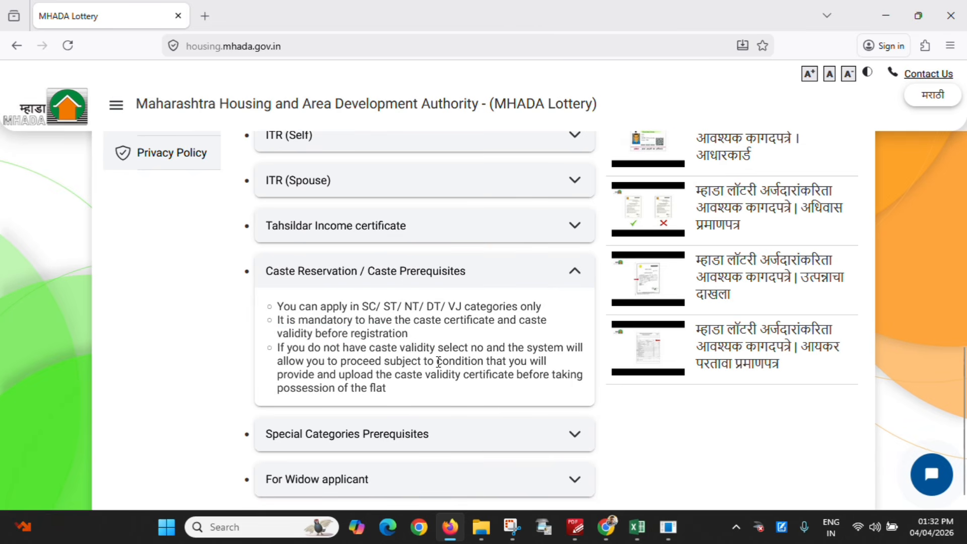
scroll(549, 359, down, 1)
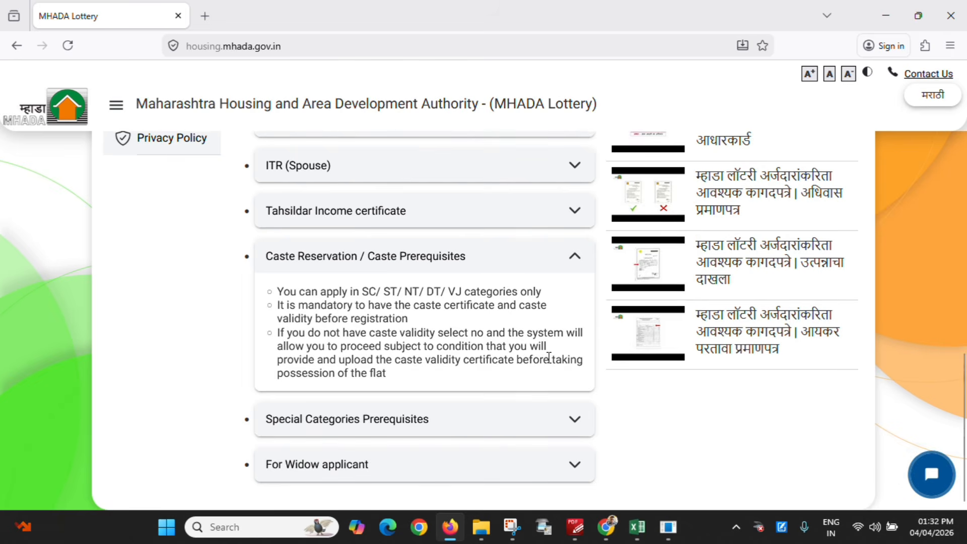
- Read and collapse the Special Categories Prerequisites and For Widow applicant sections, returning toward the top
click(568, 422)
scroll(444, 391, down, 4)
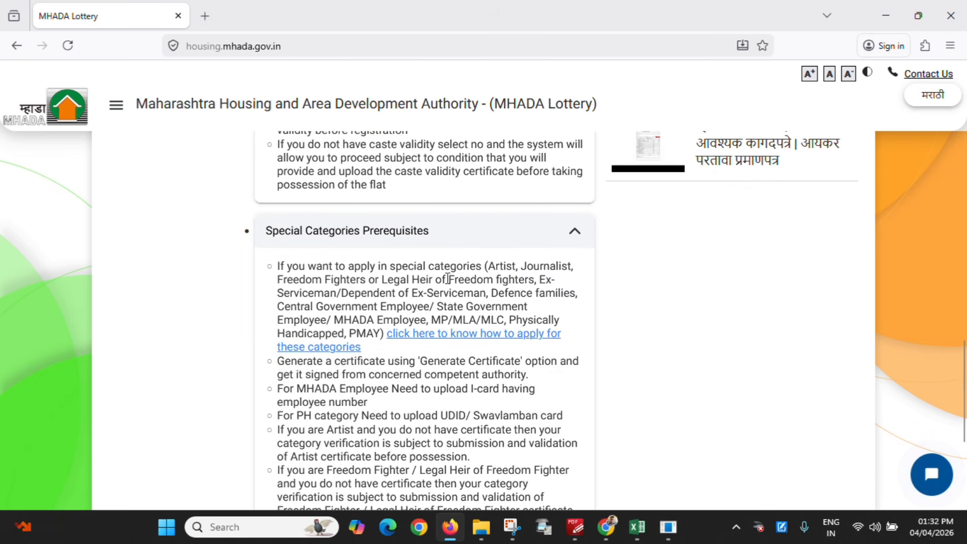
scroll(520, 276, down, 1)
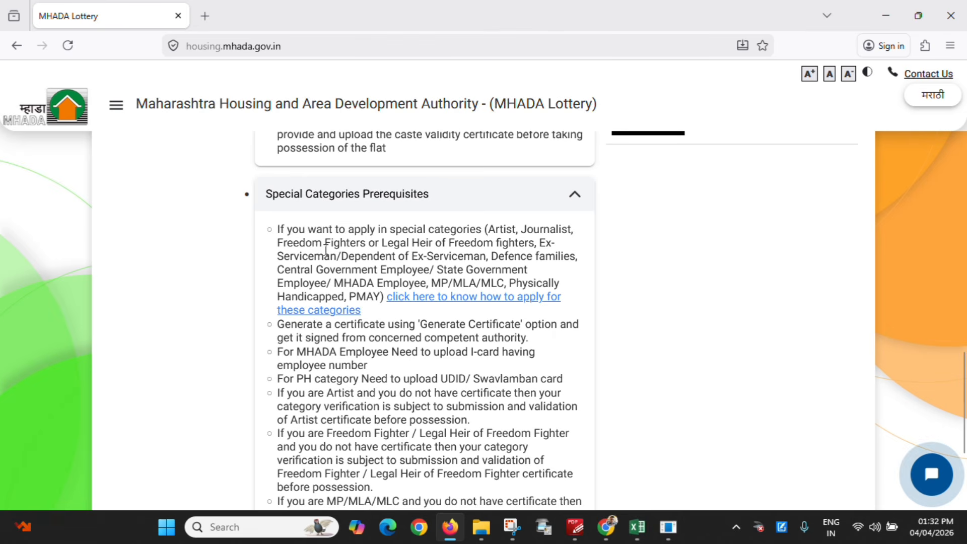
click(575, 196)
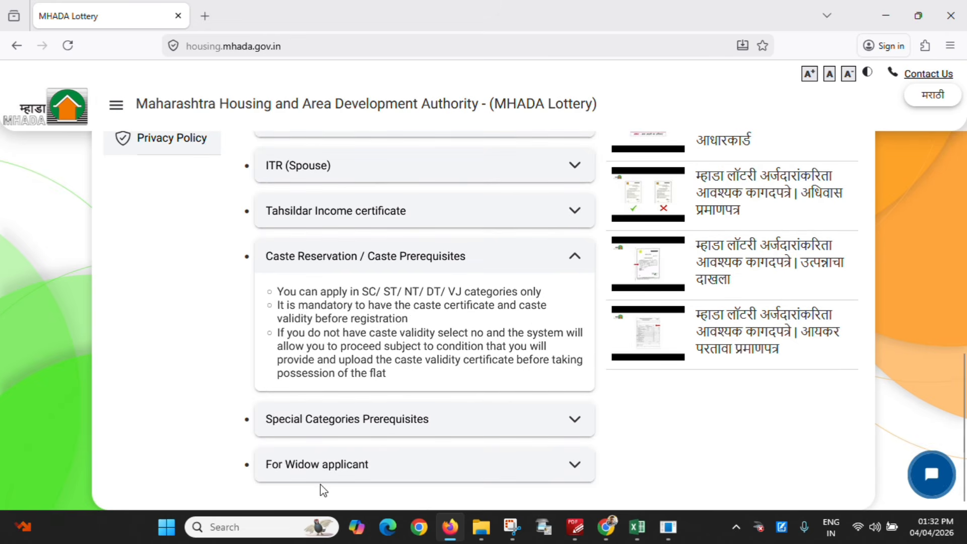
click(310, 466)
scroll(389, 425, down, 1)
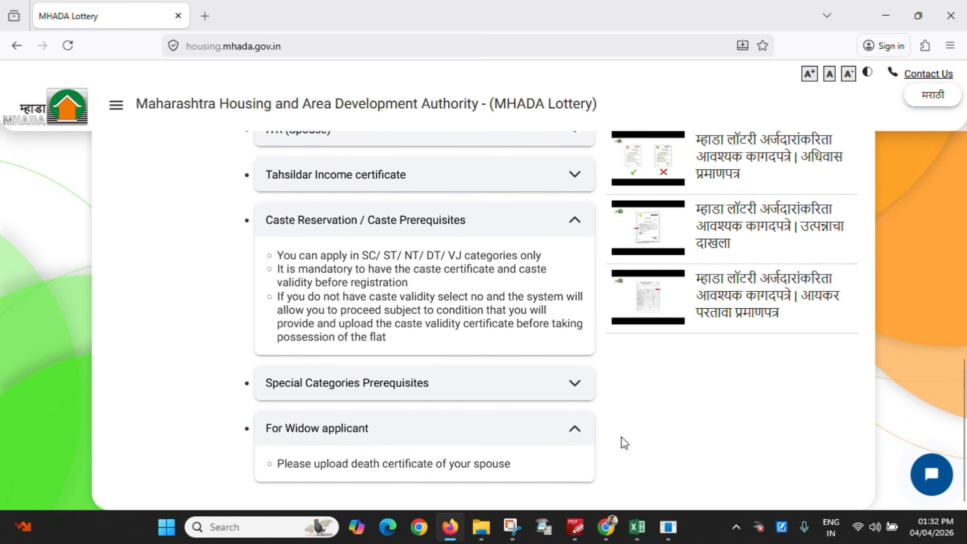
click(574, 430)
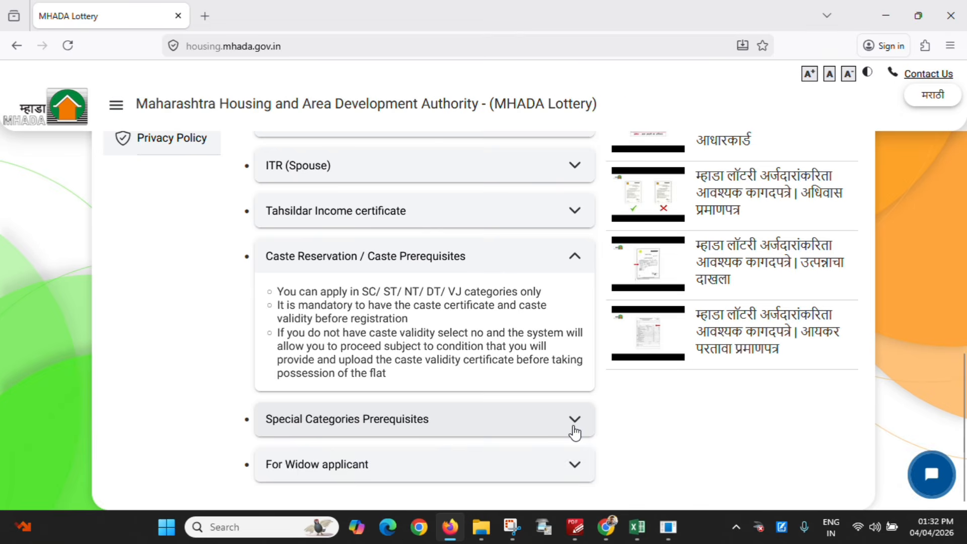
scroll(575, 432, up, 10)
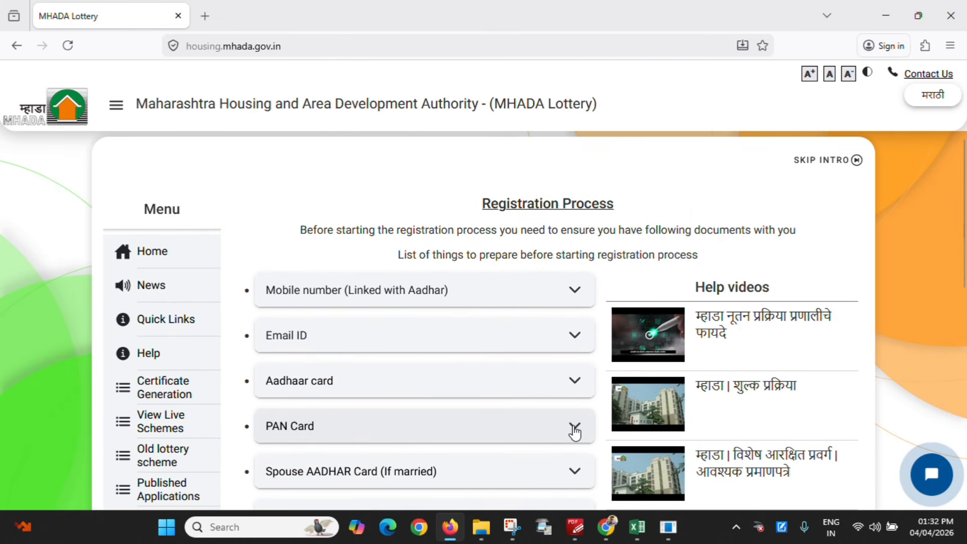
- Skip the intro, choose Start Now for a new signup, and select the PAN No. field
scroll(179, 381, down, 2)
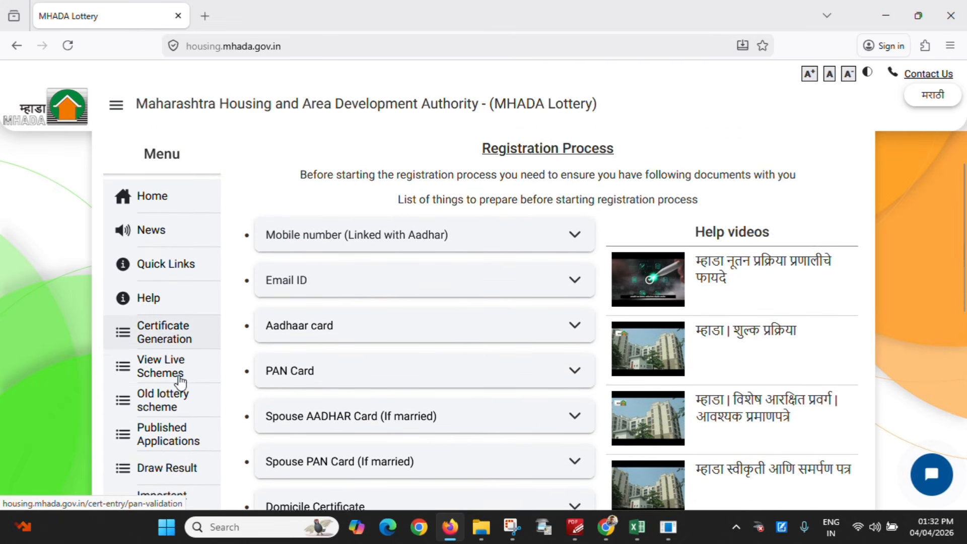
scroll(180, 383, down, 3)
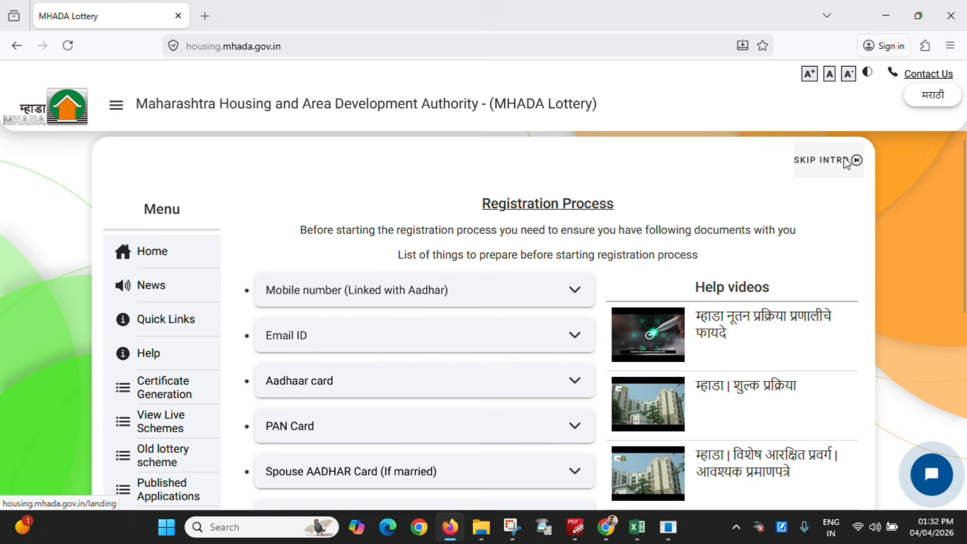
click(846, 161)
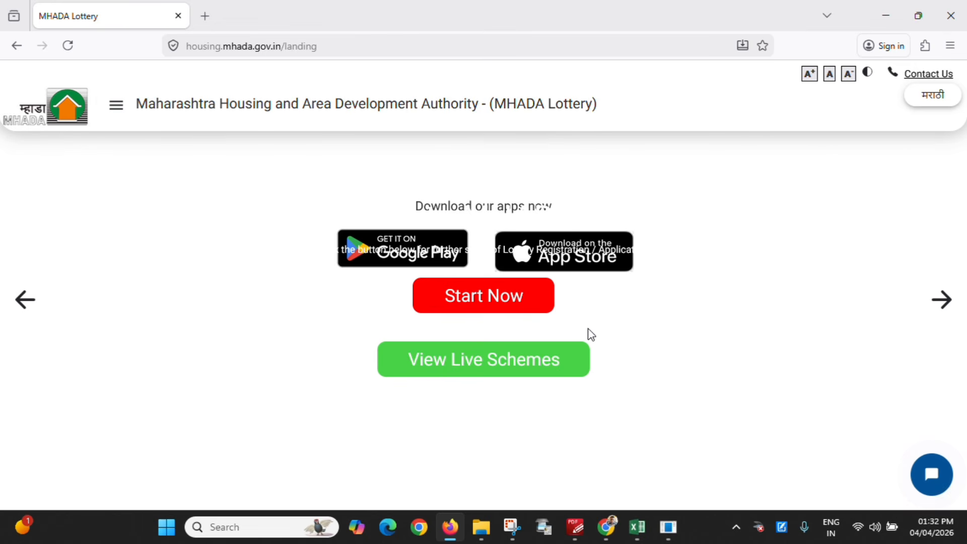
click(464, 297)
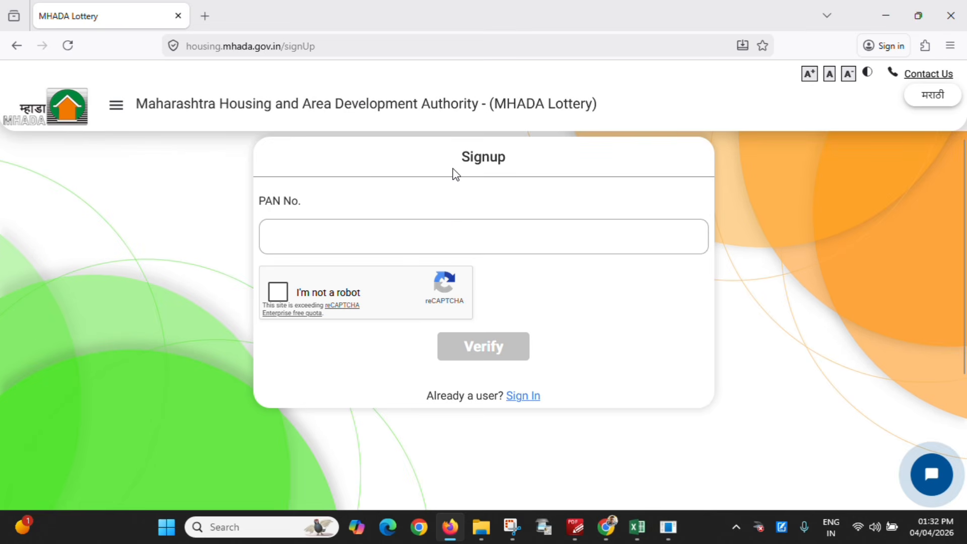
click(368, 247)
- Finish entering the PAN number, pass the reCAPTCHA check, and verify the PAN
text(DW)
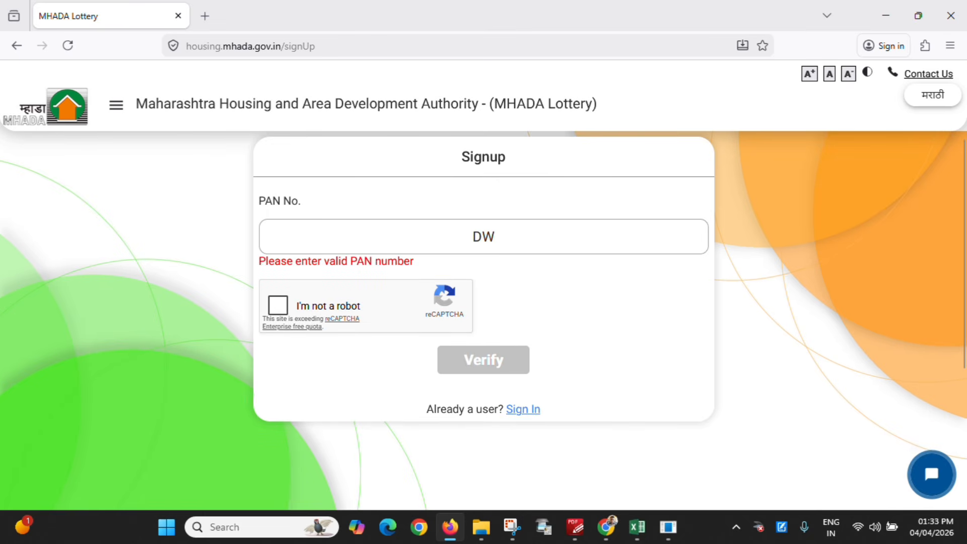
text(PPK)
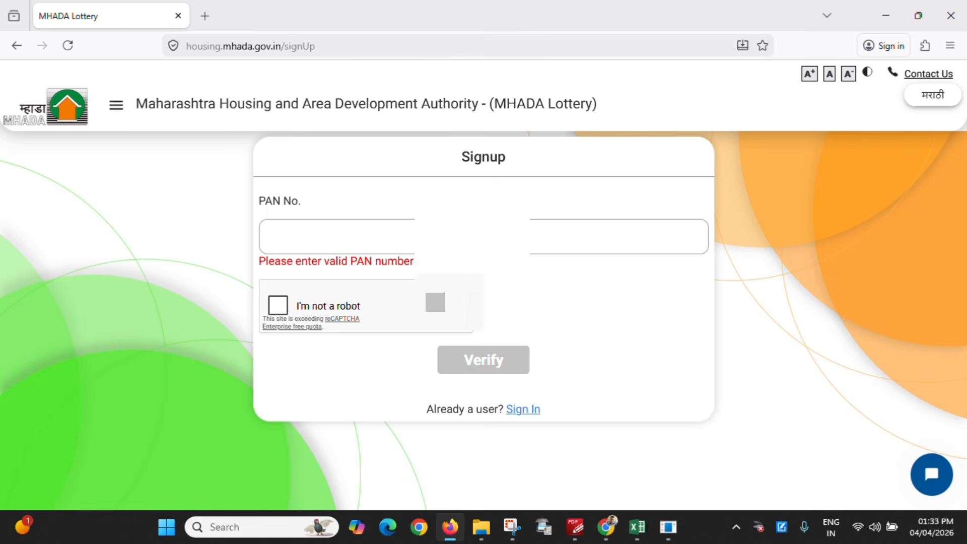
text(*)
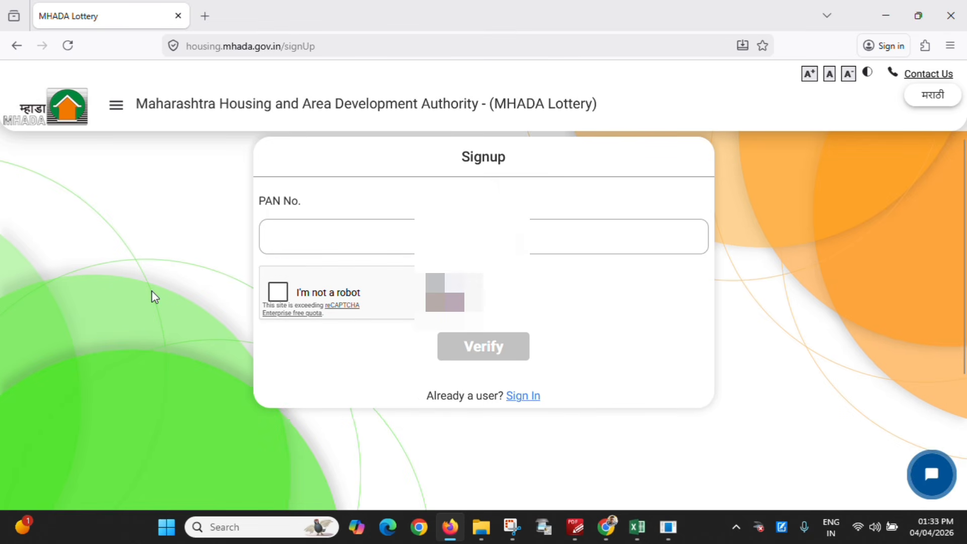
click(275, 289)
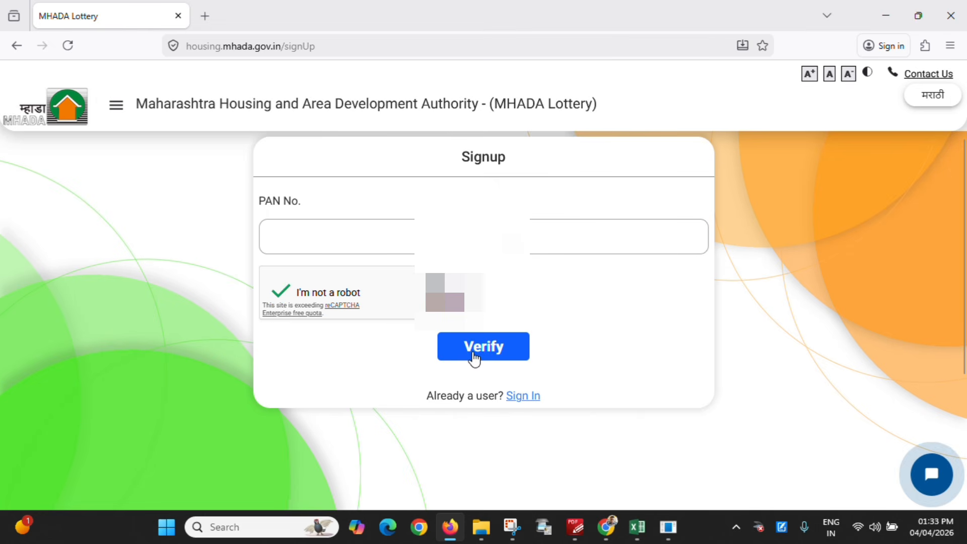
click(473, 350)
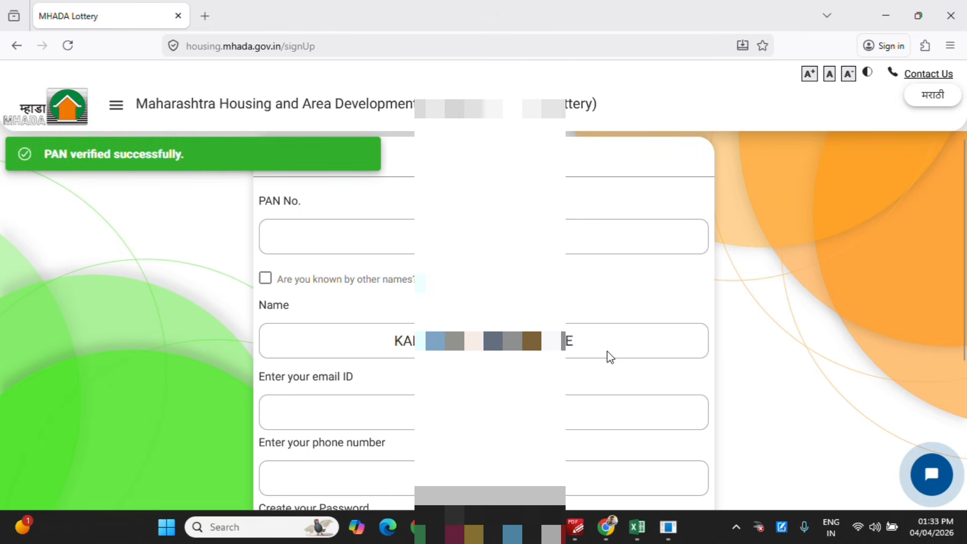
- Enter the applicant's Gmail address and mobile number on the signup form
scroll(611, 356, down, 2)
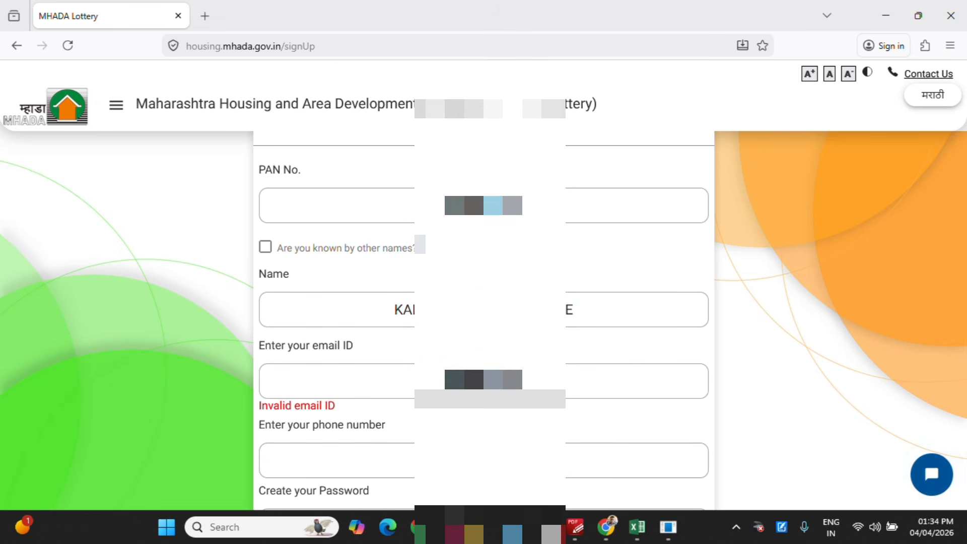
text(****)
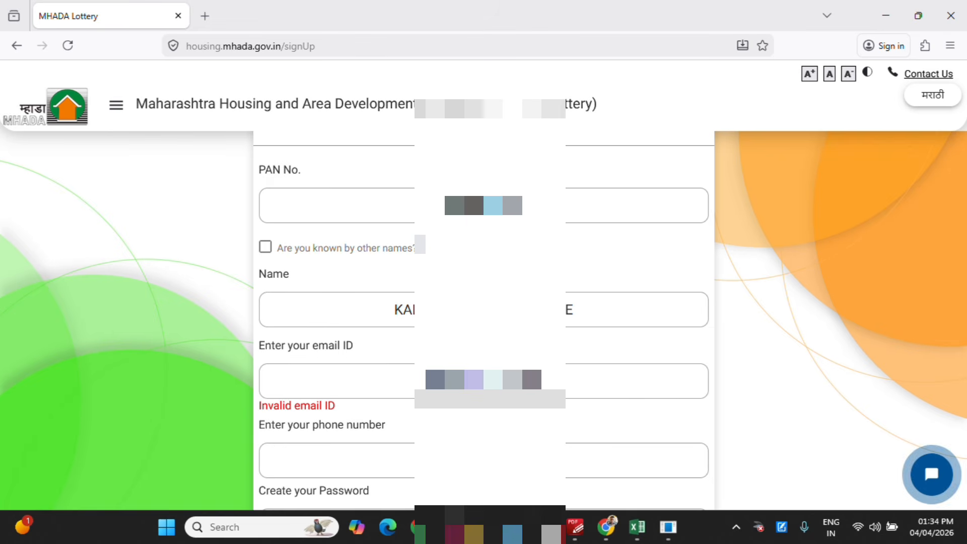
text(@gmail)
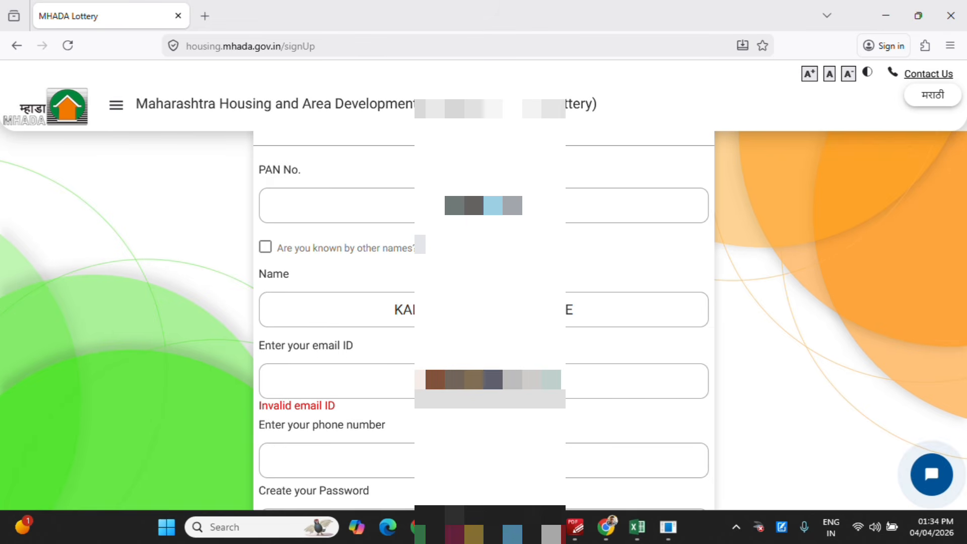
text(.com)
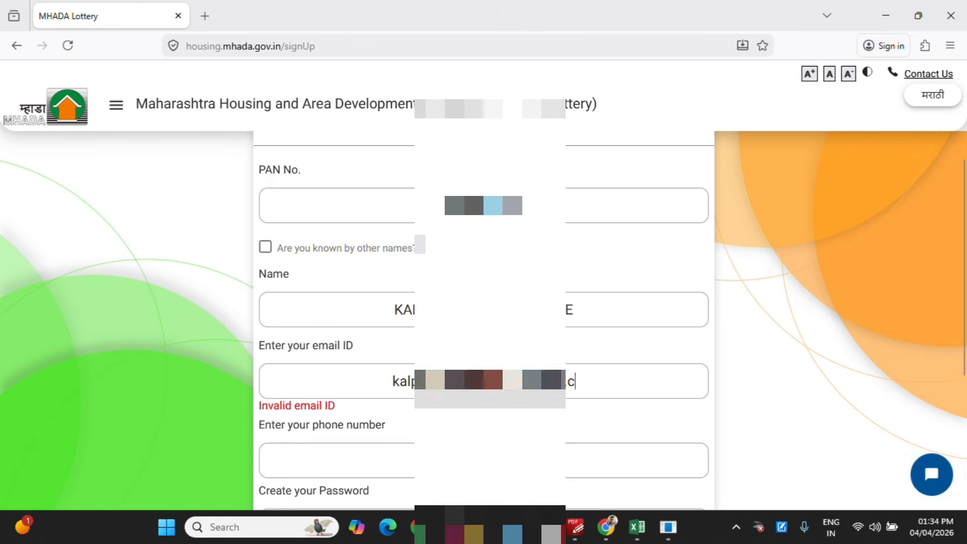
scroll(483, 322, down, 1)
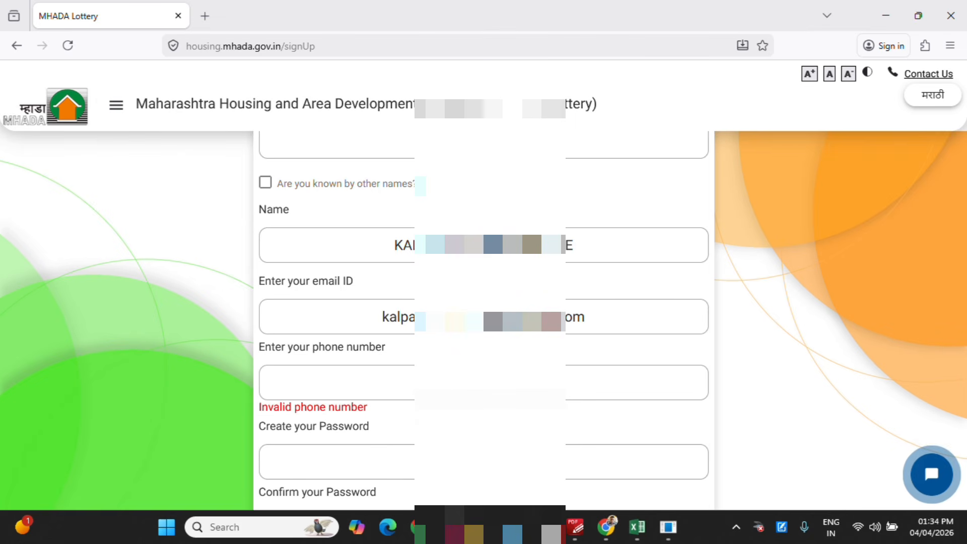
text(98765)
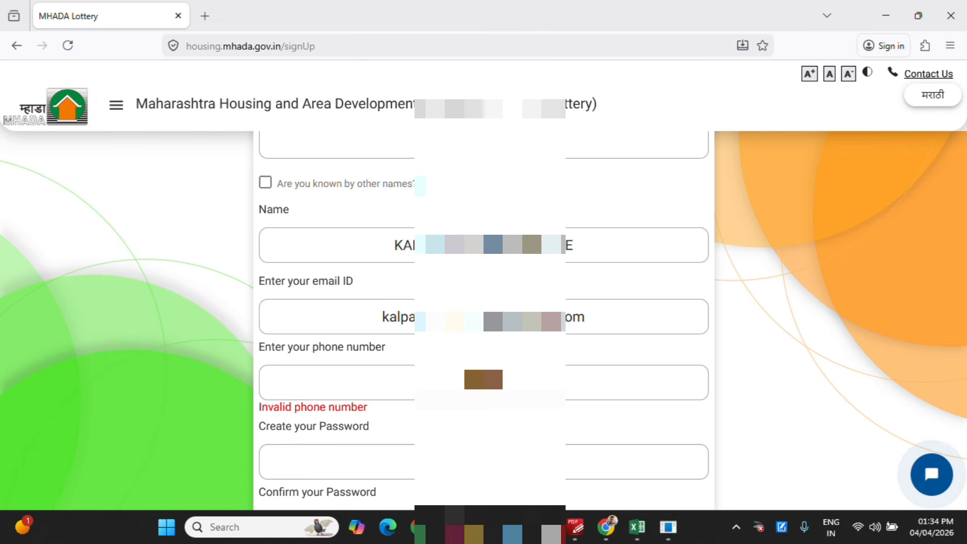
text(43210)
- Use Firefox's generated secure password, confirm it, and submit the signup form
scroll(400, 371, down, 2)
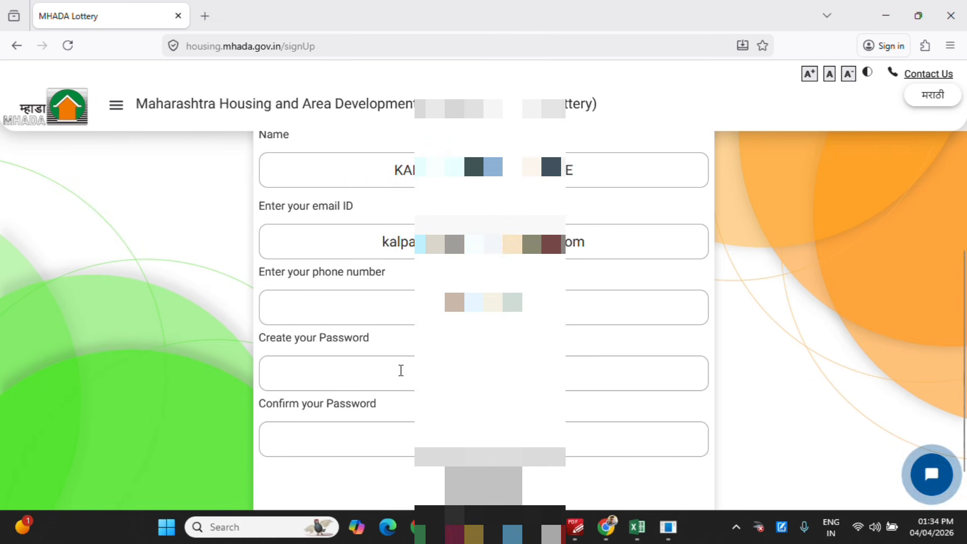
click(401, 370)
text(K)
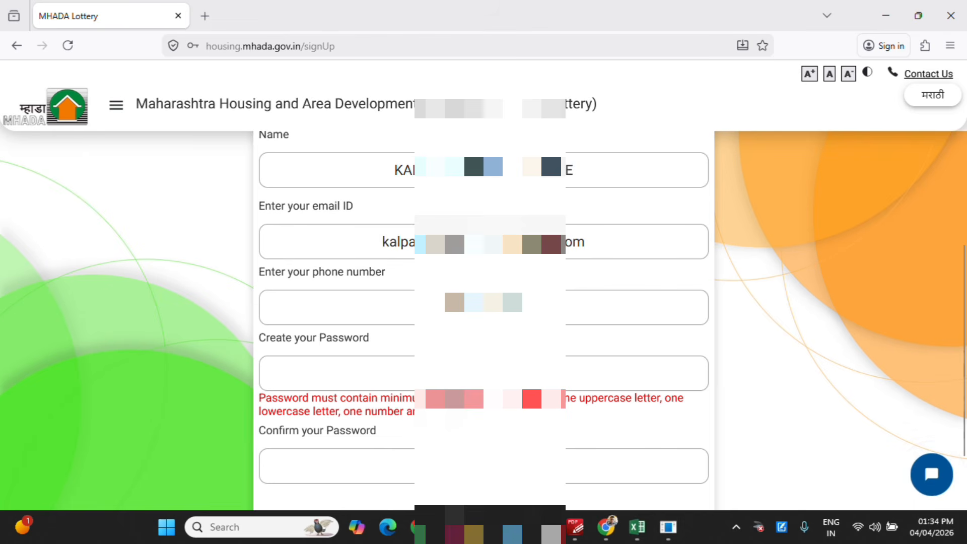
key(BackSpace)
click(401, 375)
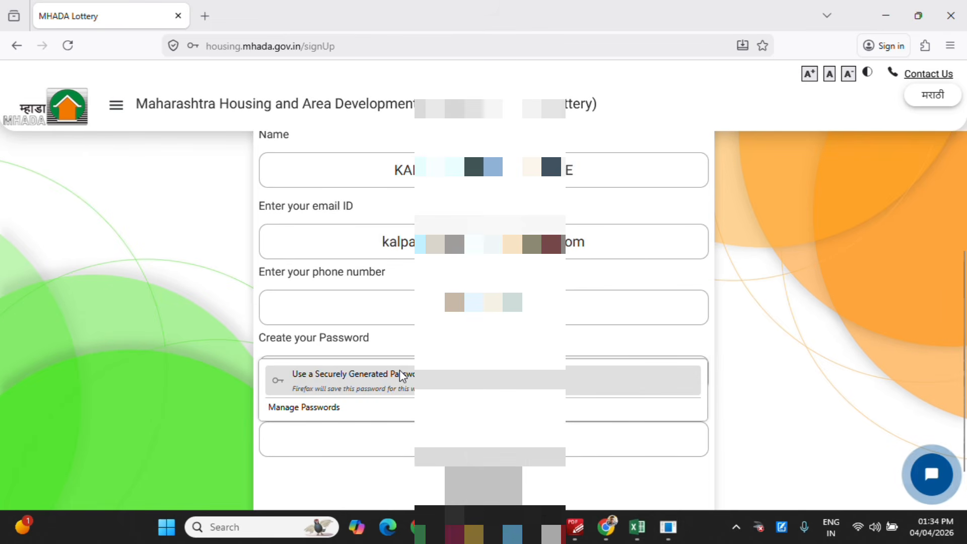
click(401, 375)
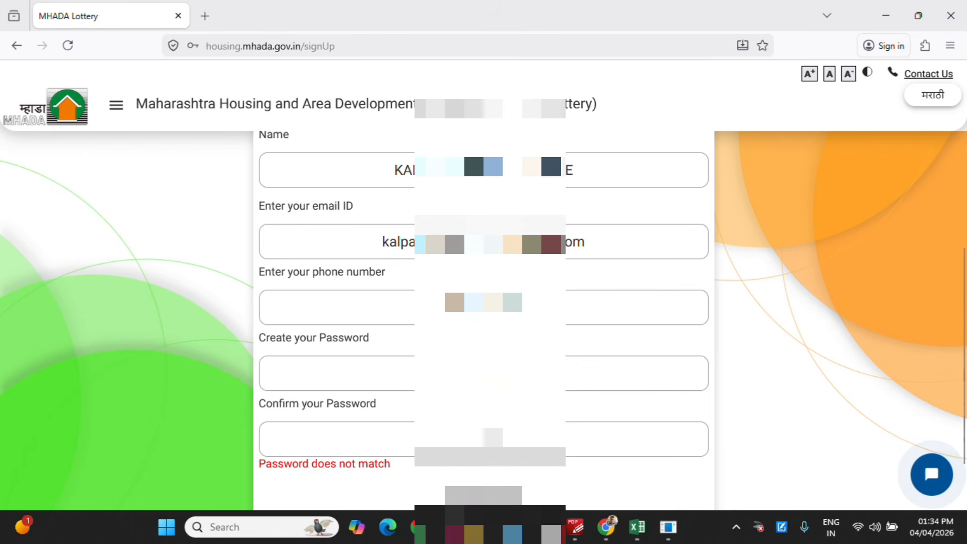
text(••)
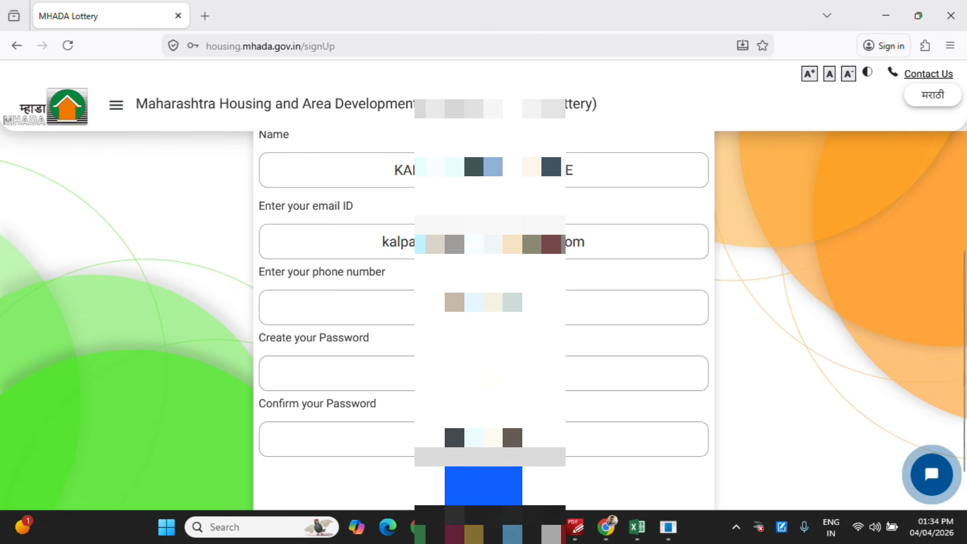
key(Return)
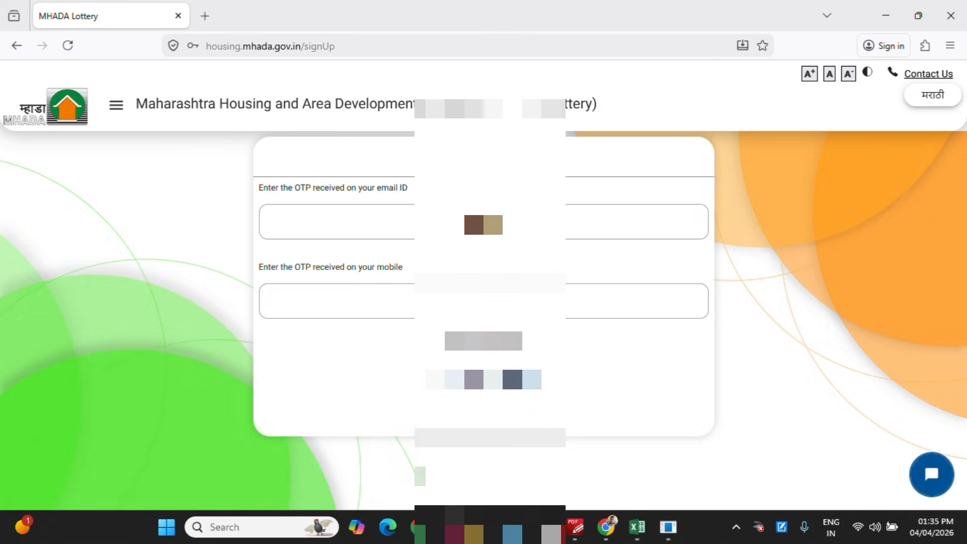
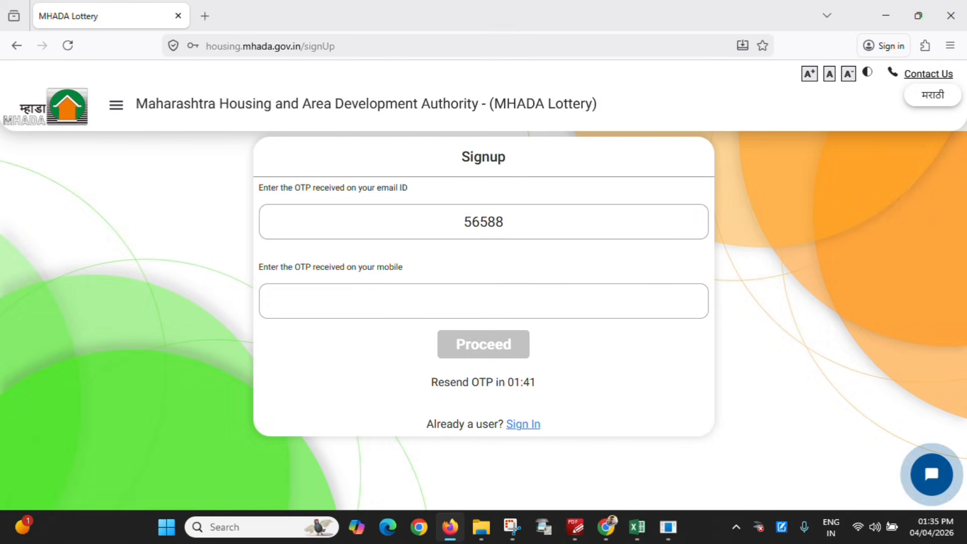
- Enter the email OTP and the mobile OTP, then submit them with Proceed
click(484, 300)
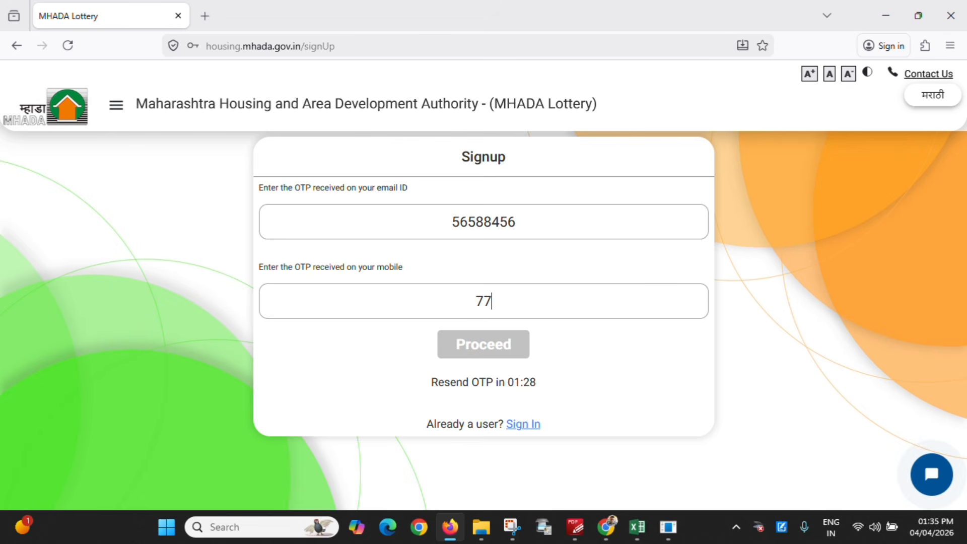
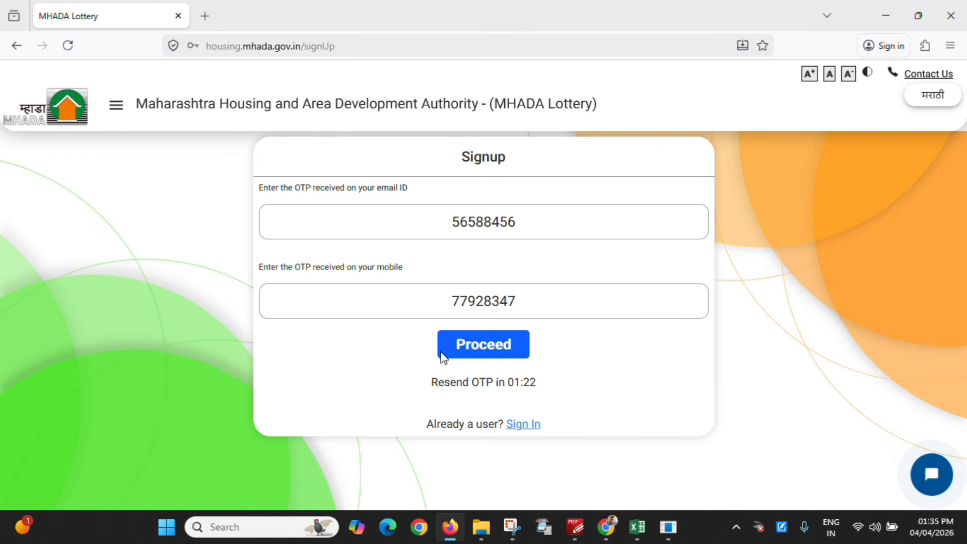
click(471, 347)
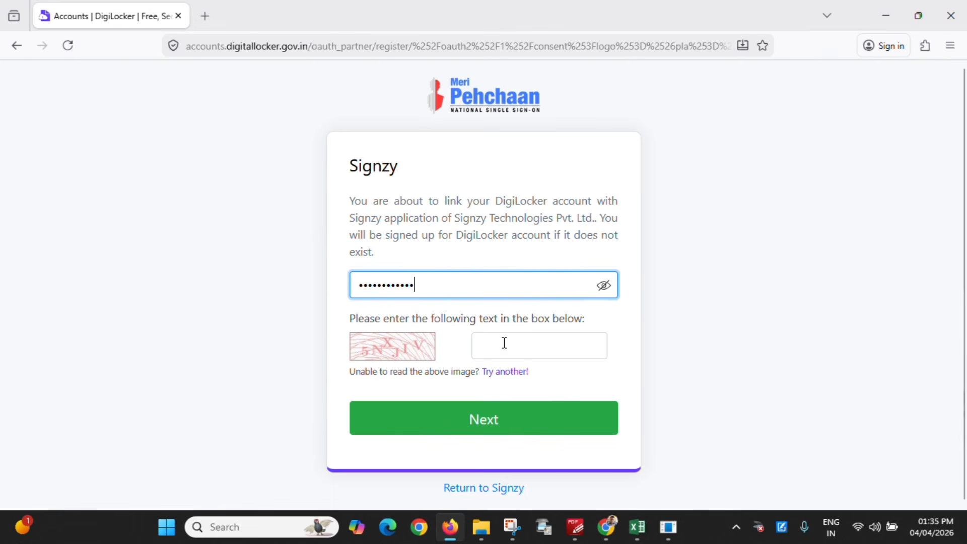
- Submit the Aadhaar captcha, paste and confirm the UIDAI OTP, and decline saving the password
click(507, 344)
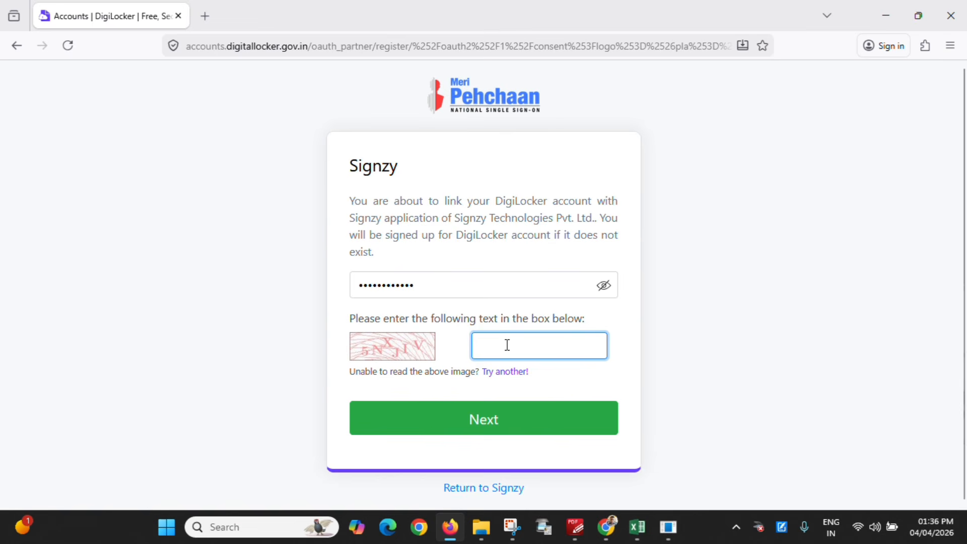
text(5NXJIV)
click(485, 416)
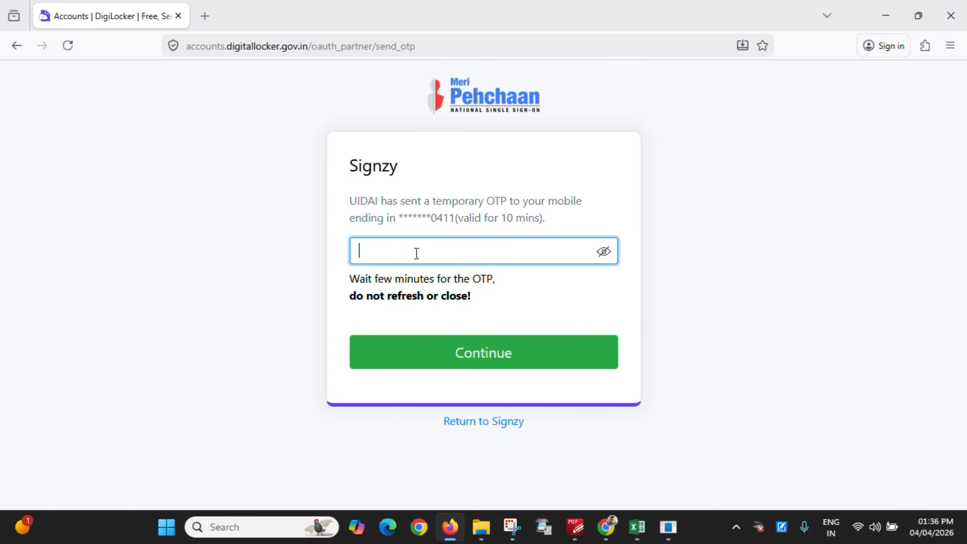
key(ctrl+v)
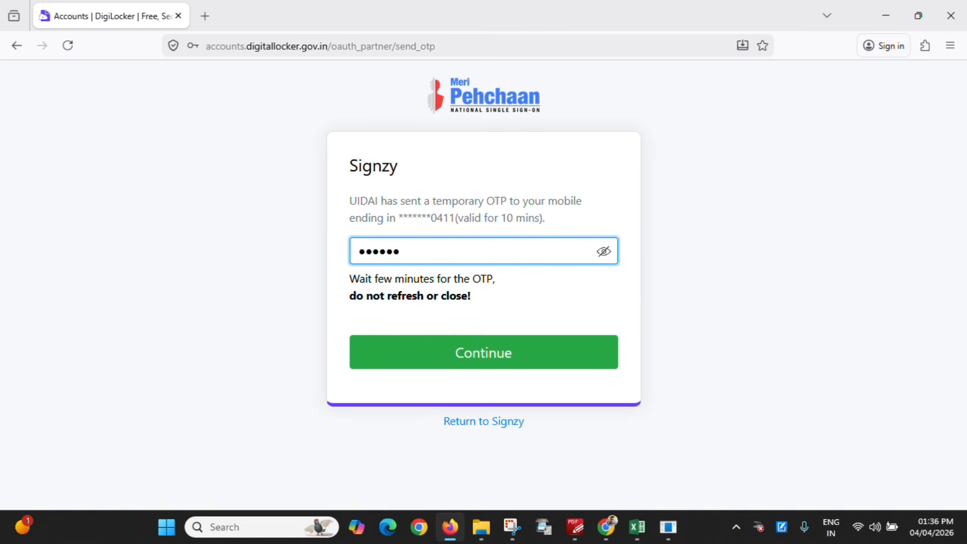
click(510, 347)
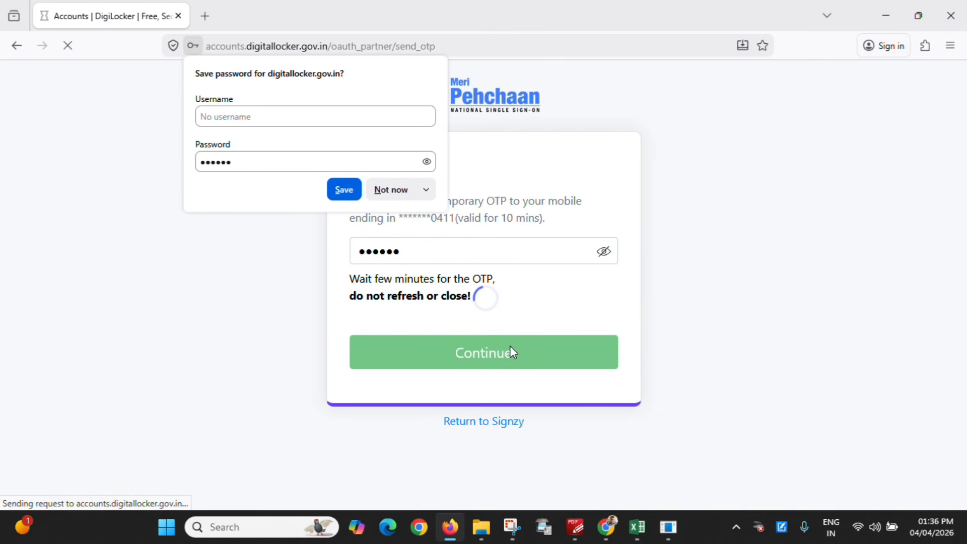
click(389, 189)
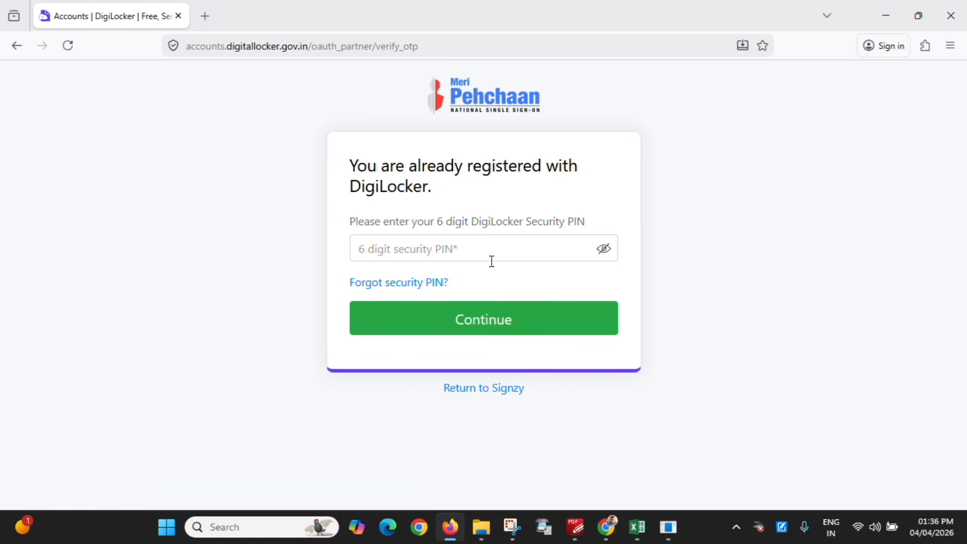
- Try the DigiLocker security PIN, decline the save prompt, and start forgotten-PIN recovery
click(475, 253)
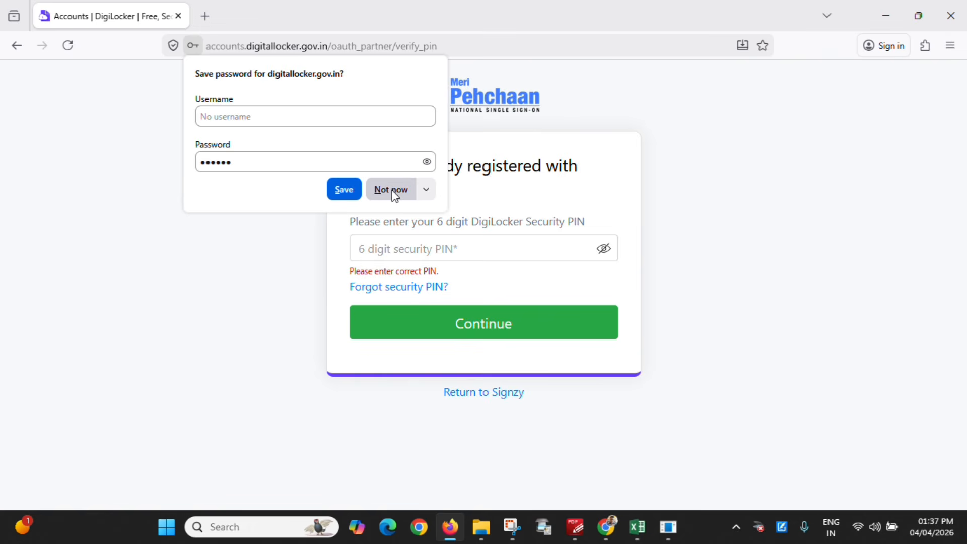
click(393, 193)
click(418, 289)
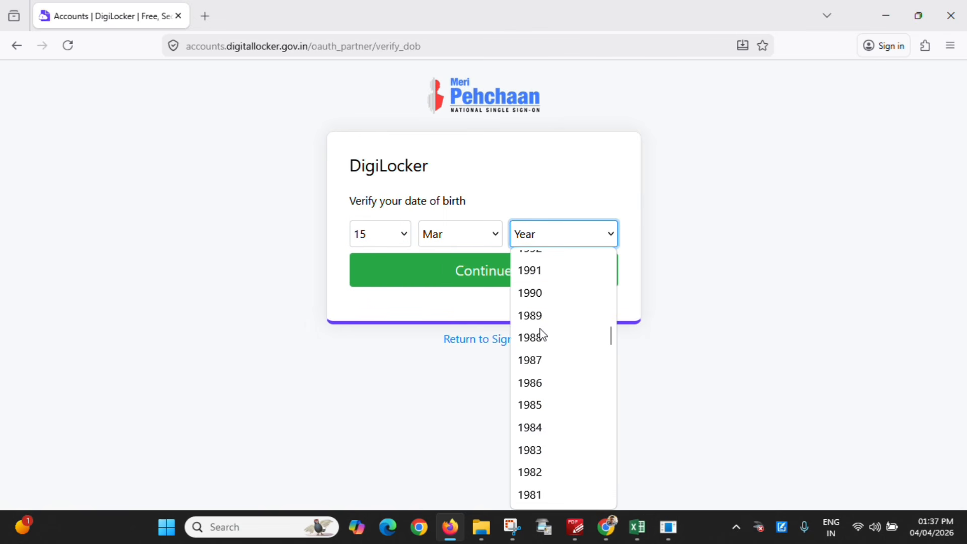
- Verify the birth year, then set and submit a new 6-digit security PIN
scroll(539, 335, down, 9)
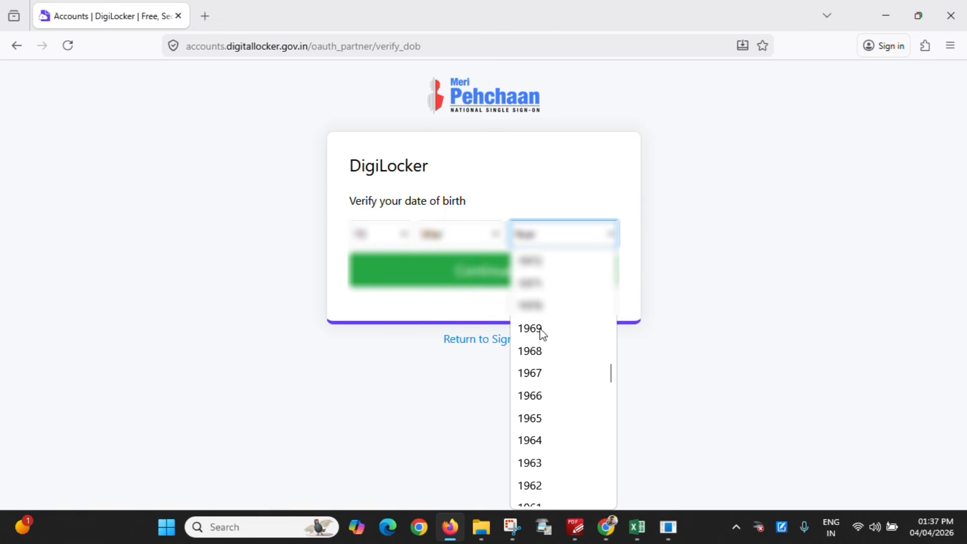
scroll(540, 334, up, 2)
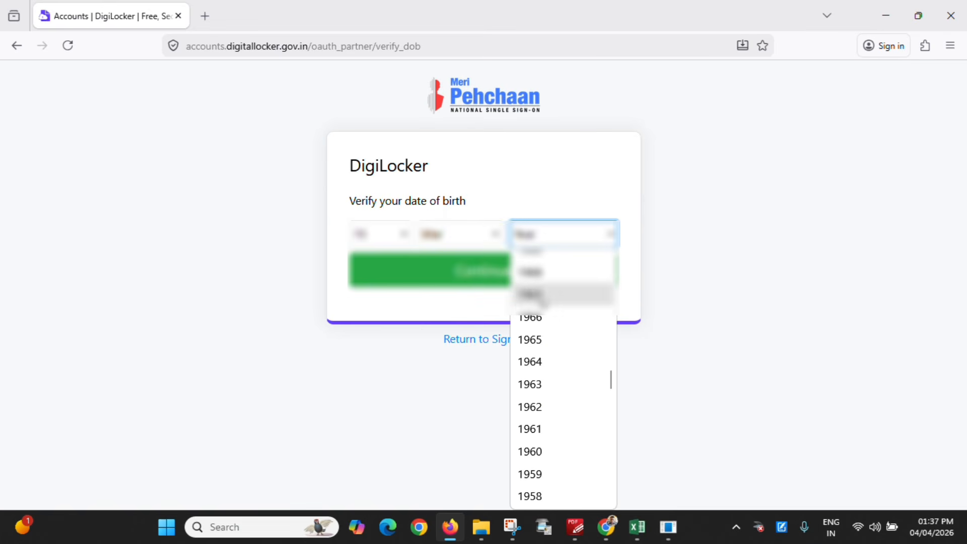
click(533, 281)
click(486, 282)
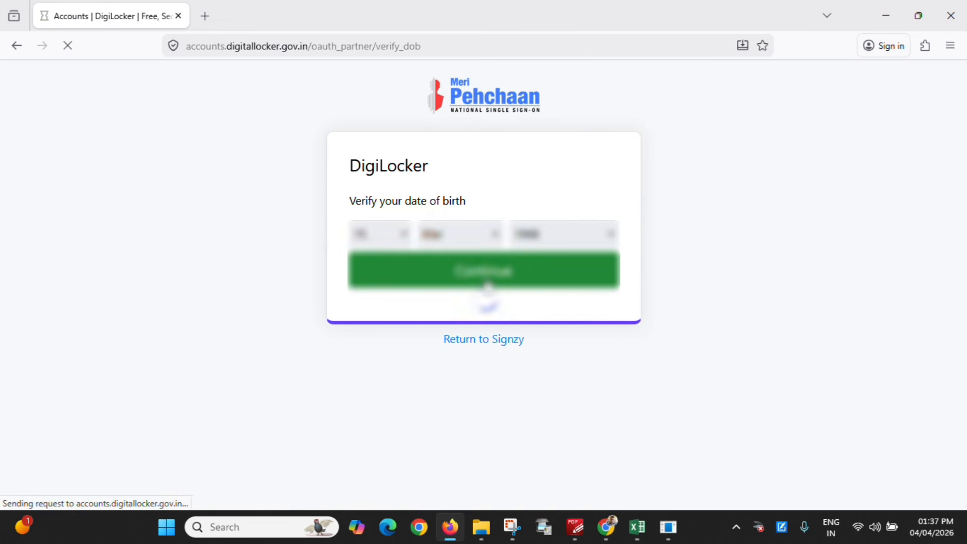
click(445, 265)
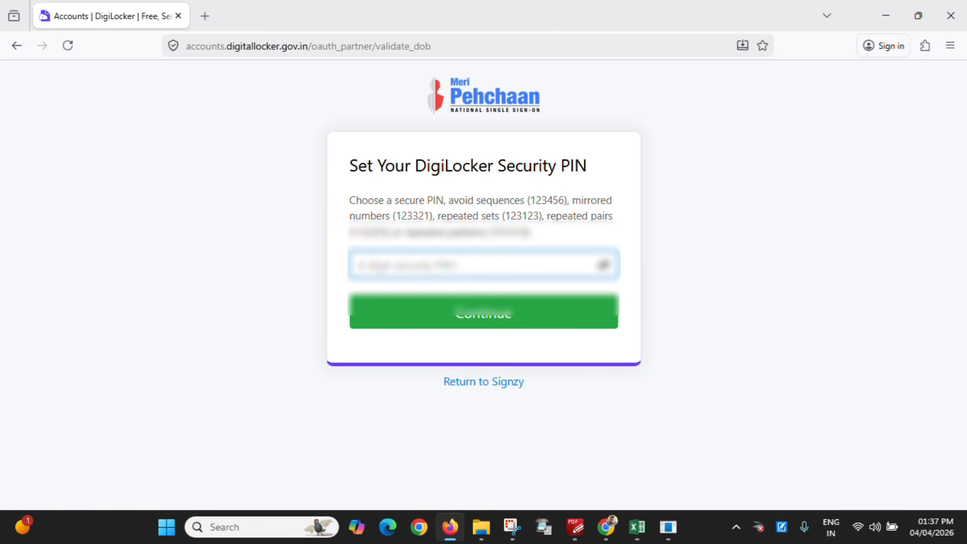
text(******)
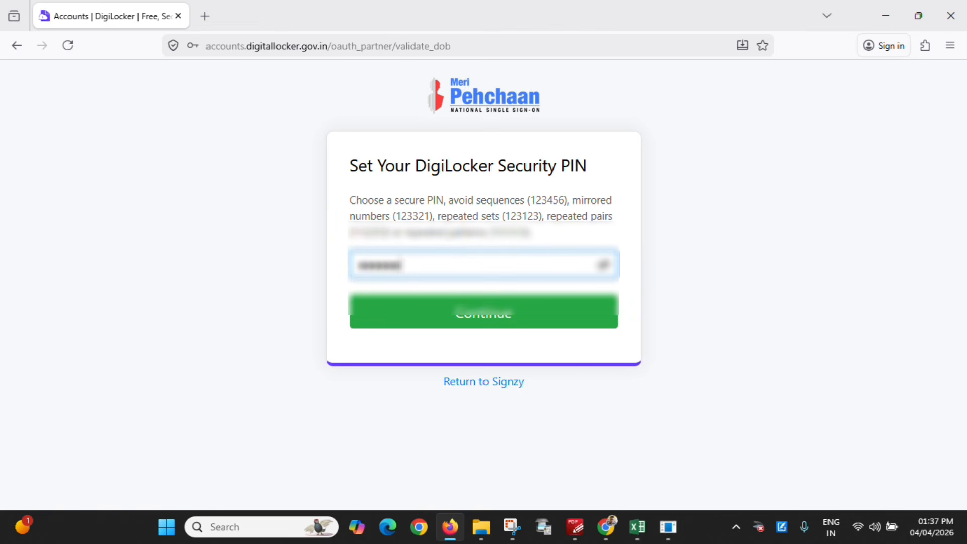
click(483, 325)
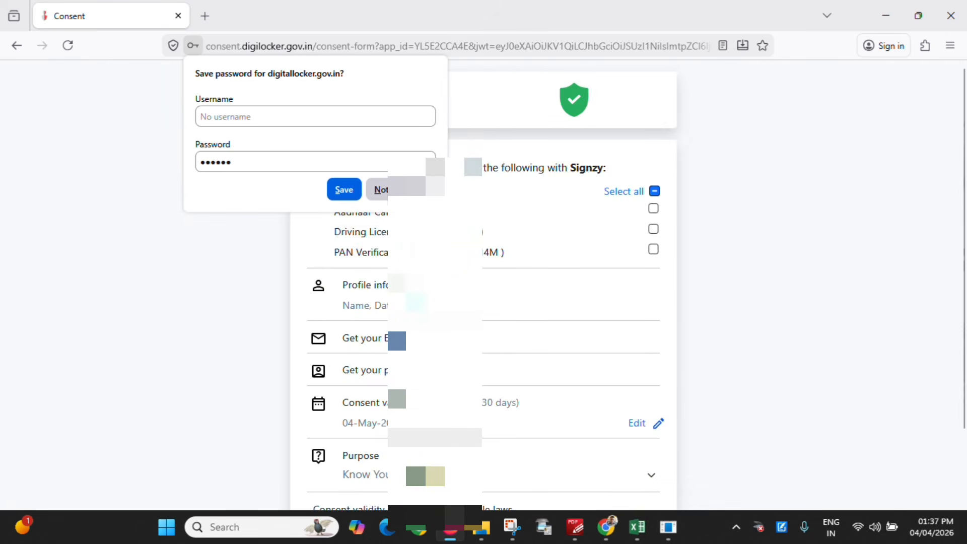
- Decline the save-PIN prompt, select Aadhaar Card and PAN Verification, and allow Signzy access
click(382, 190)
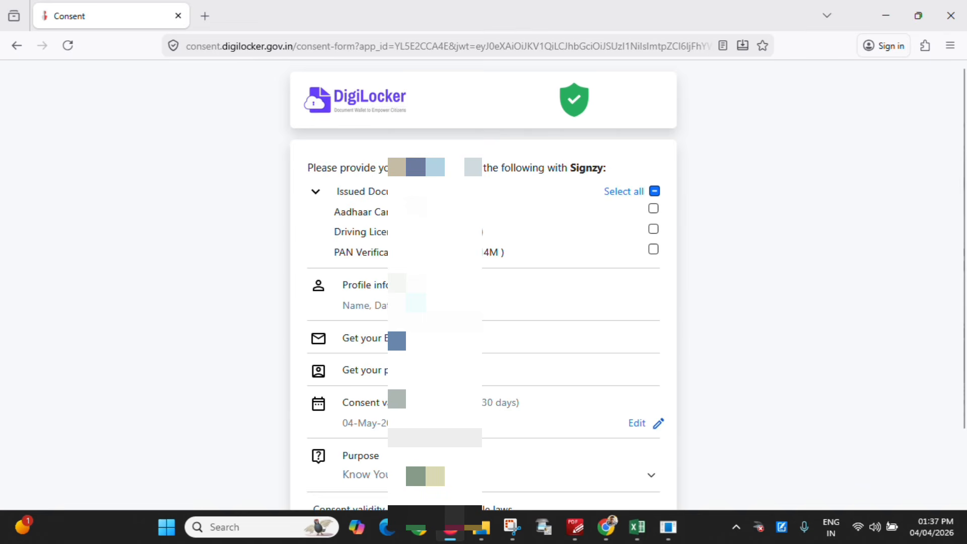
click(653, 209)
click(655, 251)
scroll(496, 368, down, 1)
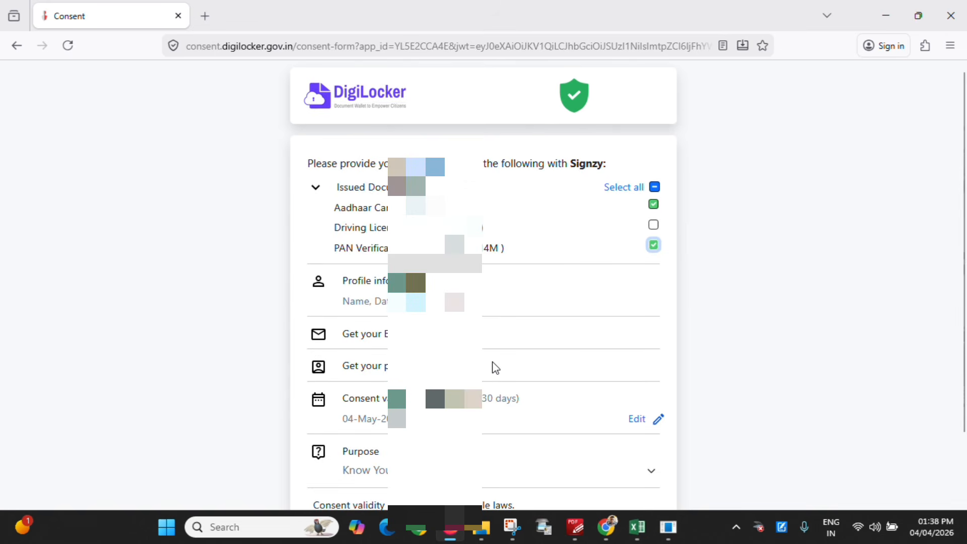
scroll(497, 368, down, 2)
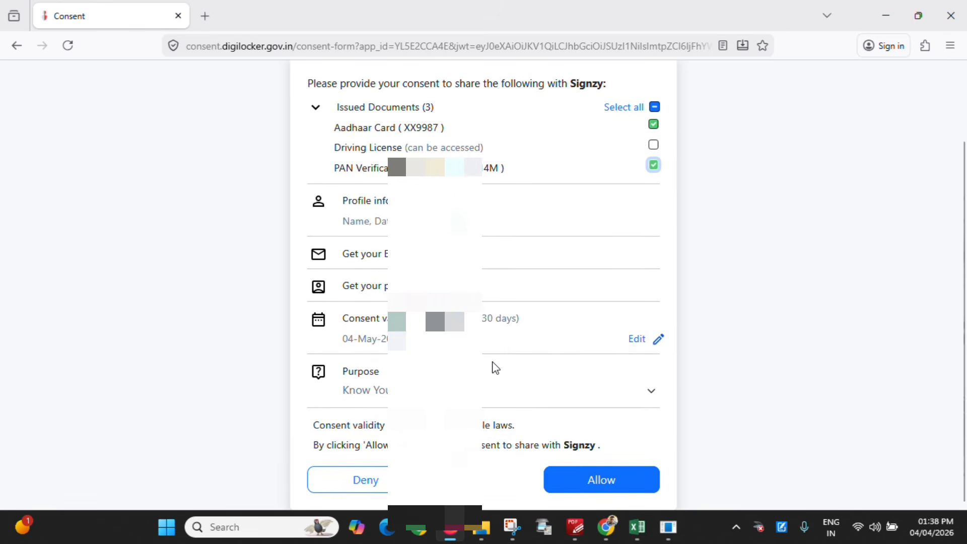
click(580, 477)
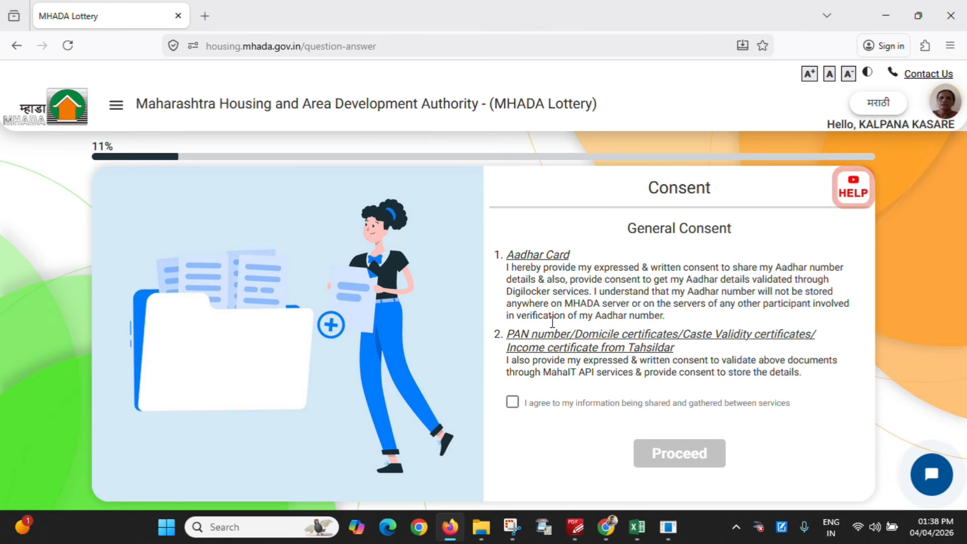
- Agree to your information being shared between services and proceed
click(513, 404)
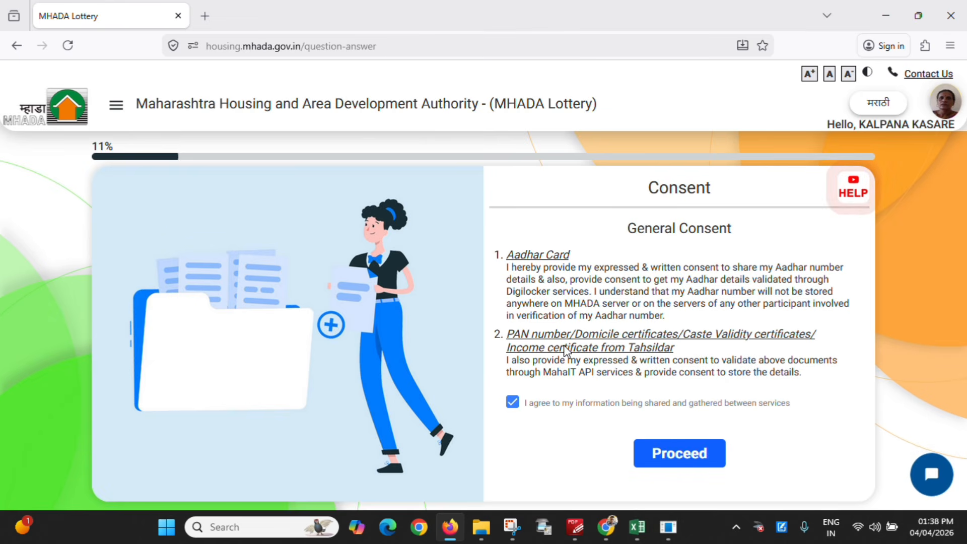
click(661, 454)
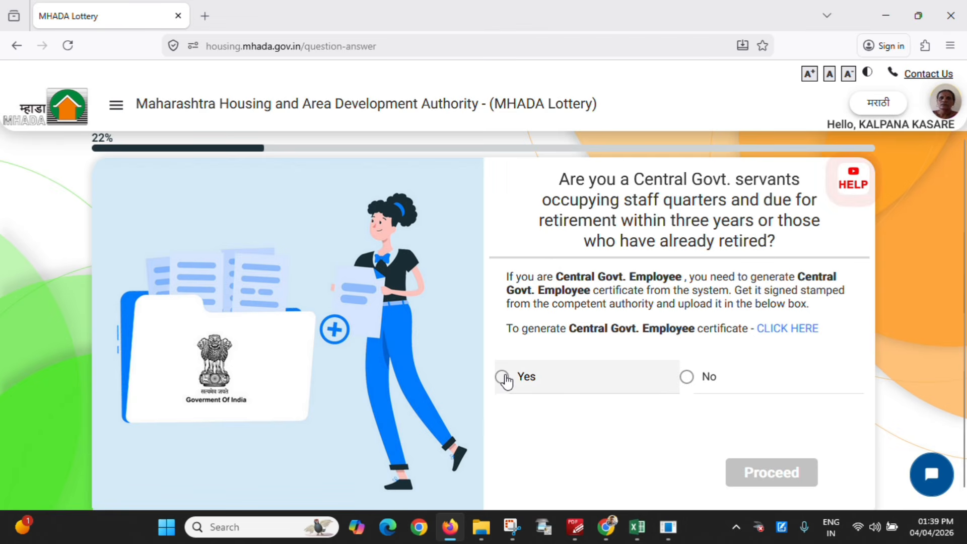
- Answer No to the Central Govt. servant, State Government employee and MHADA employee questions, saving each answer
click(689, 378)
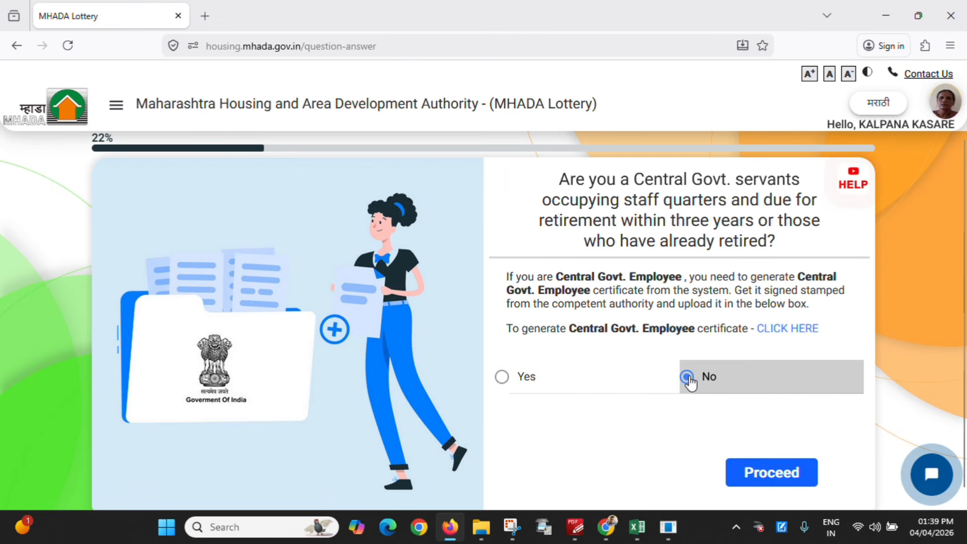
click(760, 479)
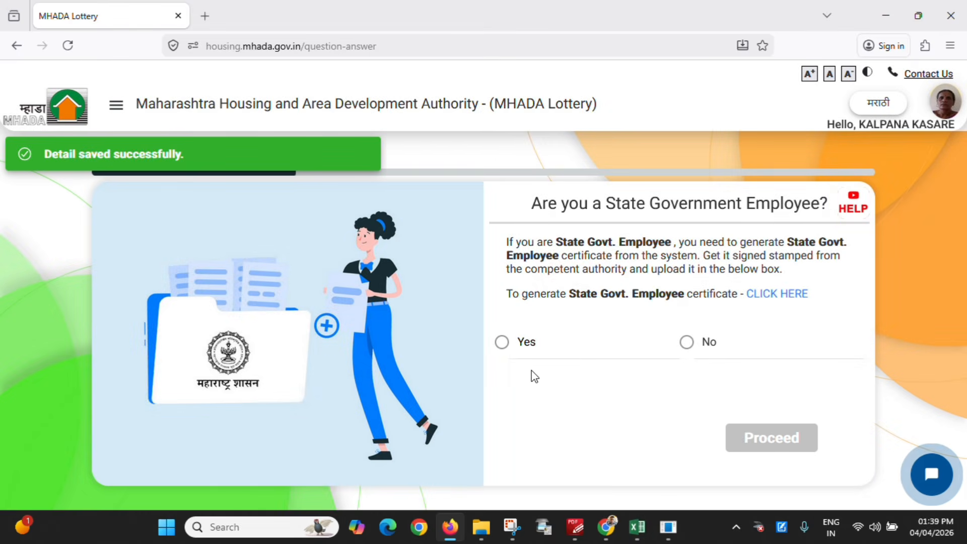
click(505, 348)
scroll(507, 347, down, 1)
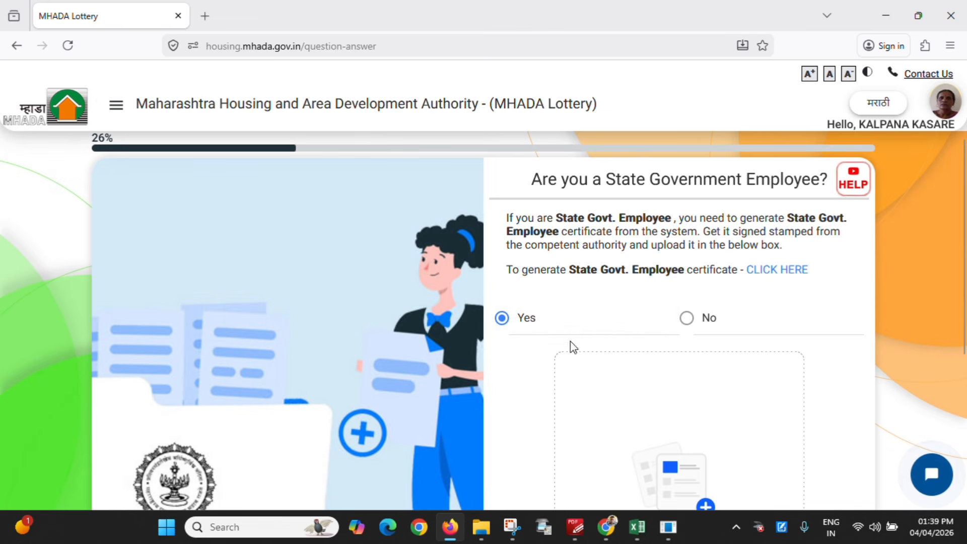
scroll(705, 393, down, 2)
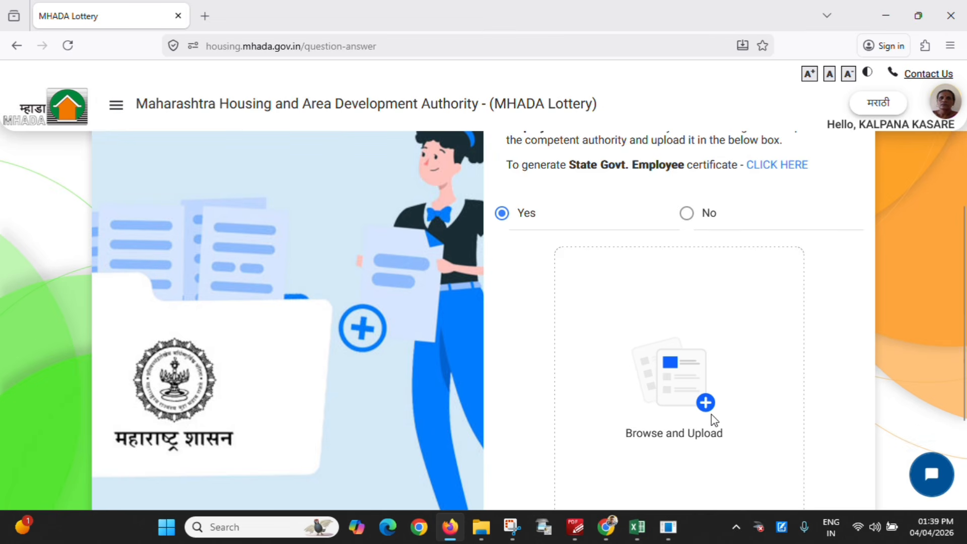
scroll(712, 419, down, 2)
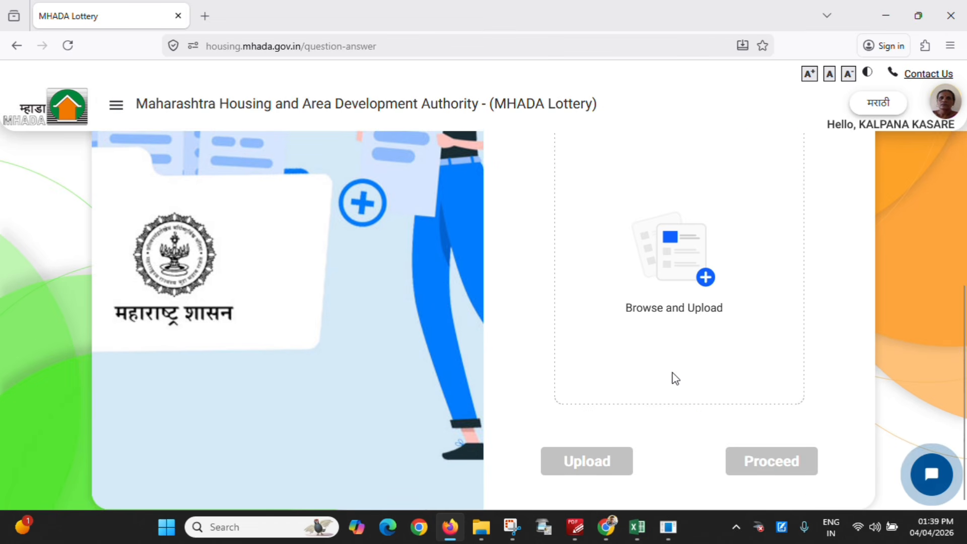
scroll(675, 373, up, 4)
click(688, 285)
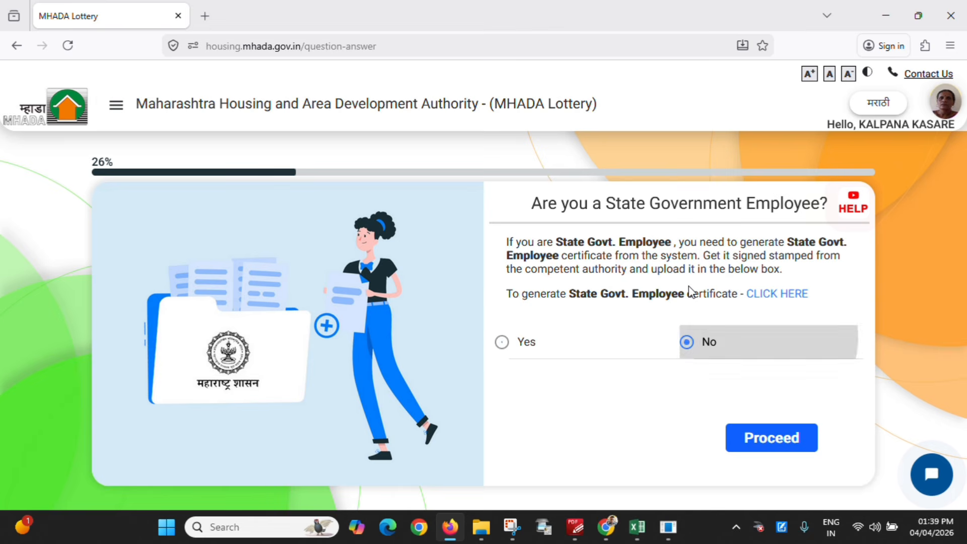
click(744, 439)
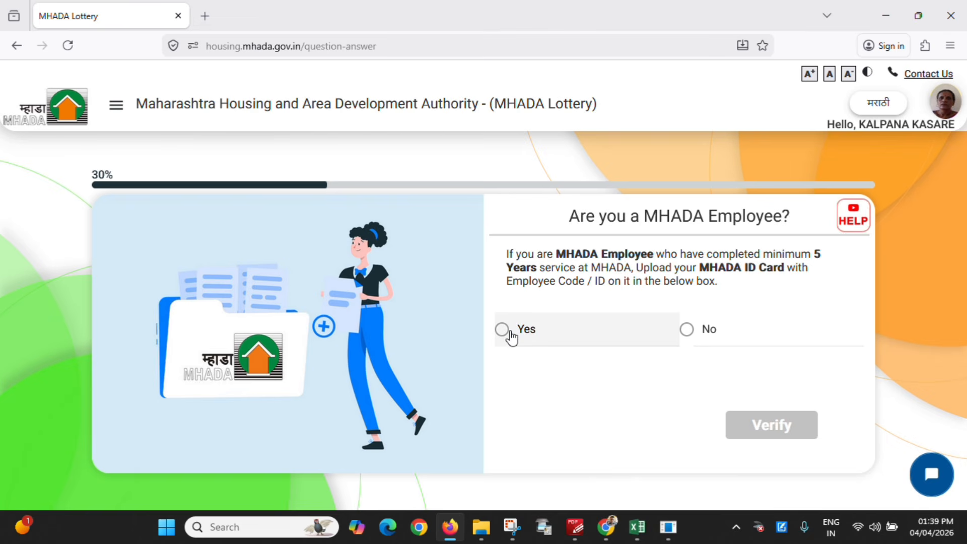
click(686, 330)
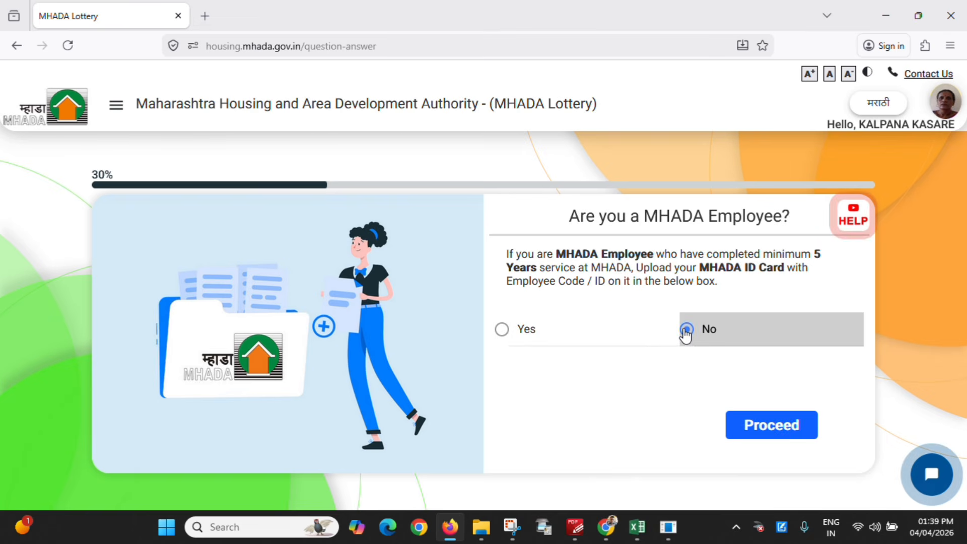
click(756, 424)
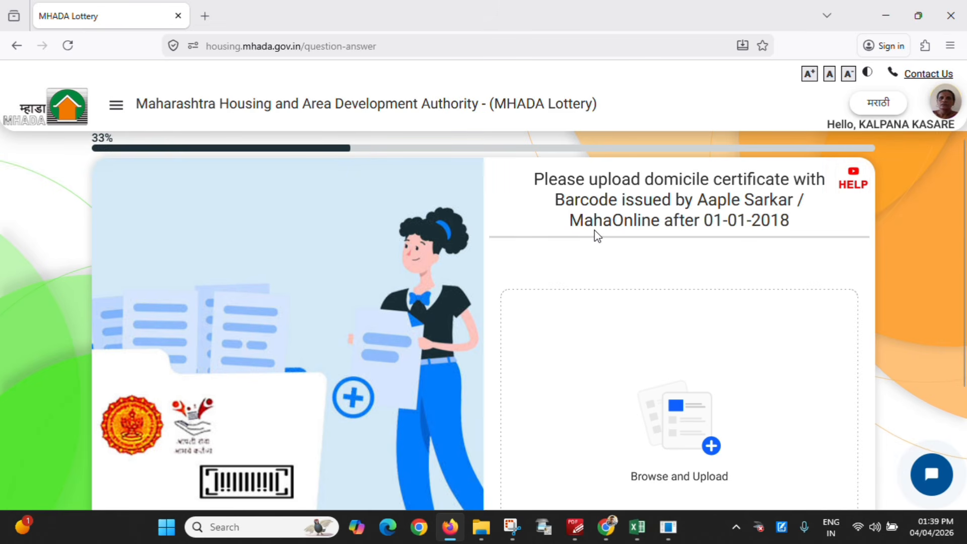
- Upload the domicile certificate file, trimming its top and bottom edges before cropping
scroll(777, 233, down, 2)
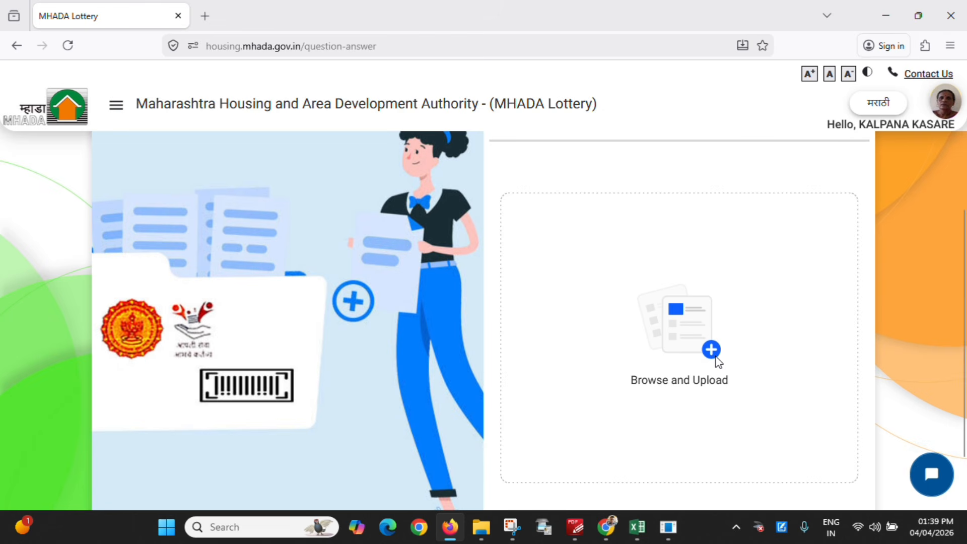
scroll(717, 361, down, 1)
click(696, 460)
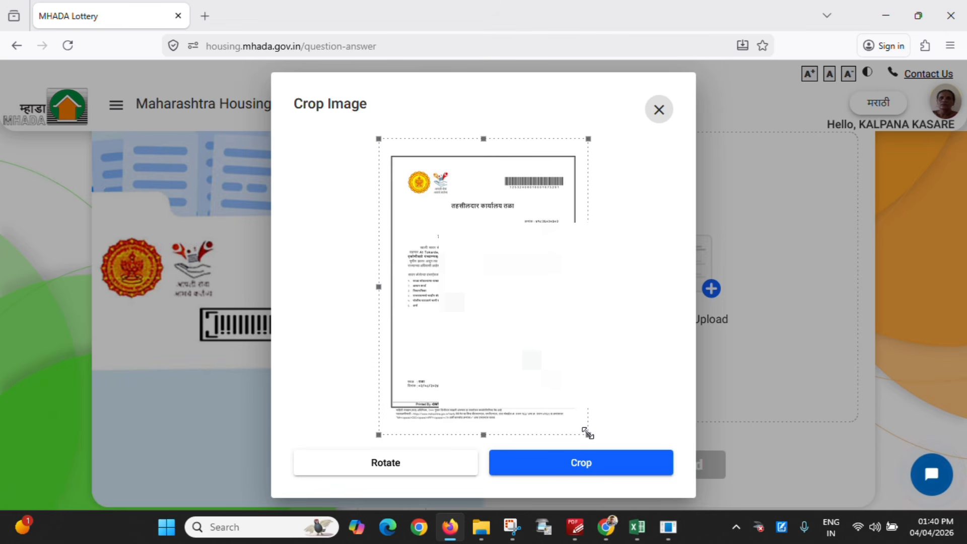
mouse_move(587, 432)
mouse_down()
mouse_move(512, 354)
mouse_move(606, 435)
mouse_move(602, 425)
mouse_up()
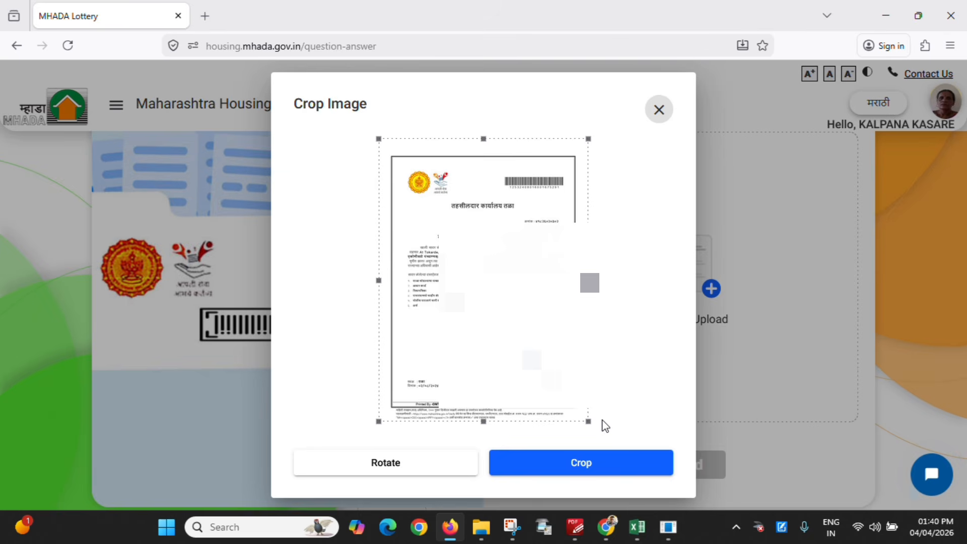
drag(484, 138, 485, 148)
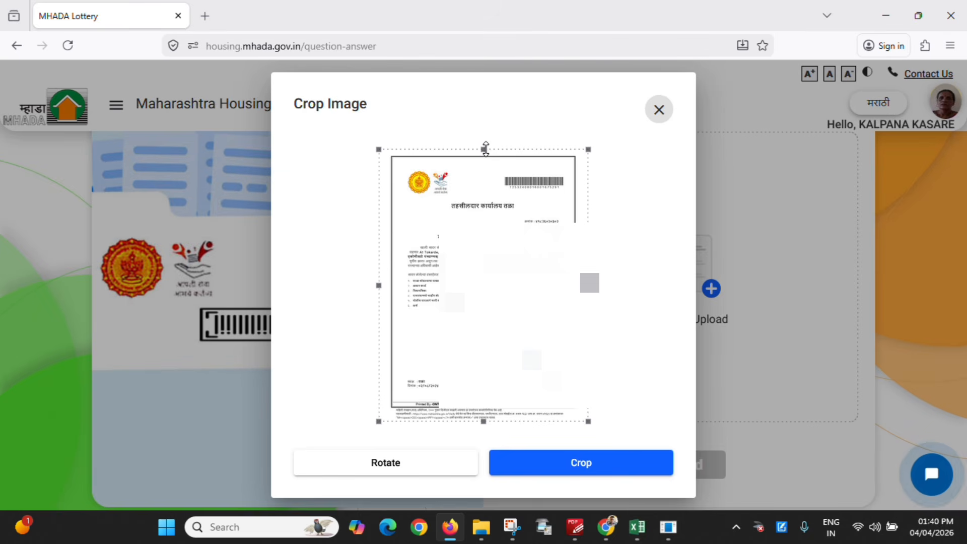
click(578, 465)
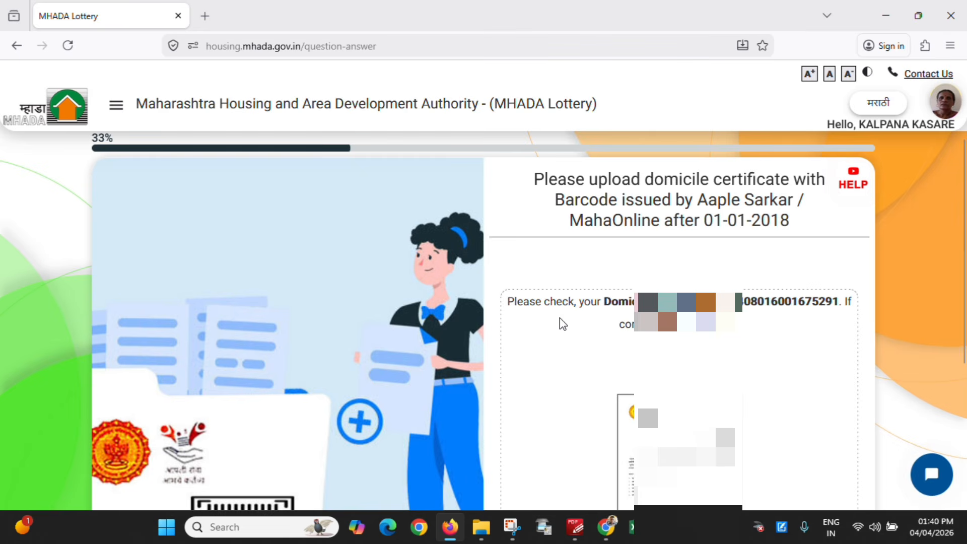
- Submit the cropped domicile certificate for verification
scroll(601, 302, down, 3)
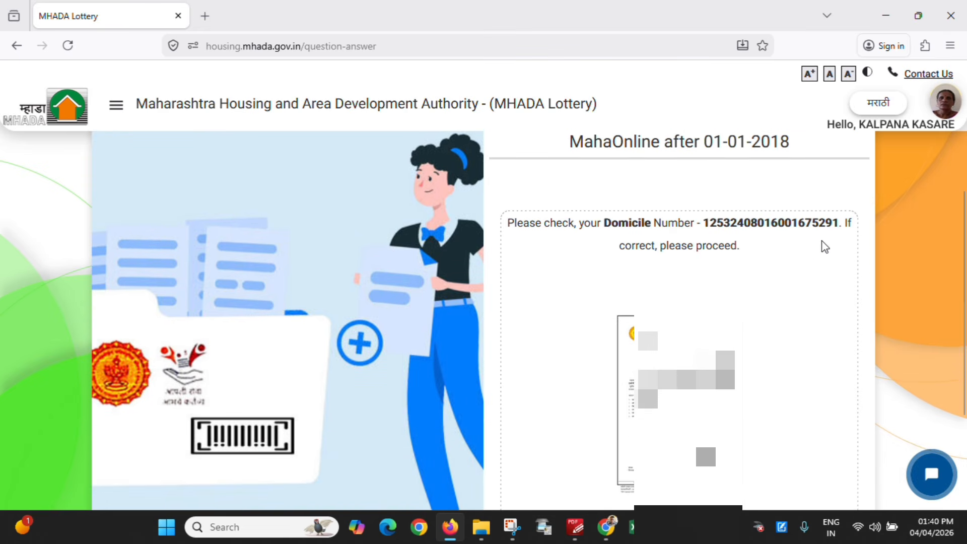
scroll(731, 269, down, 5)
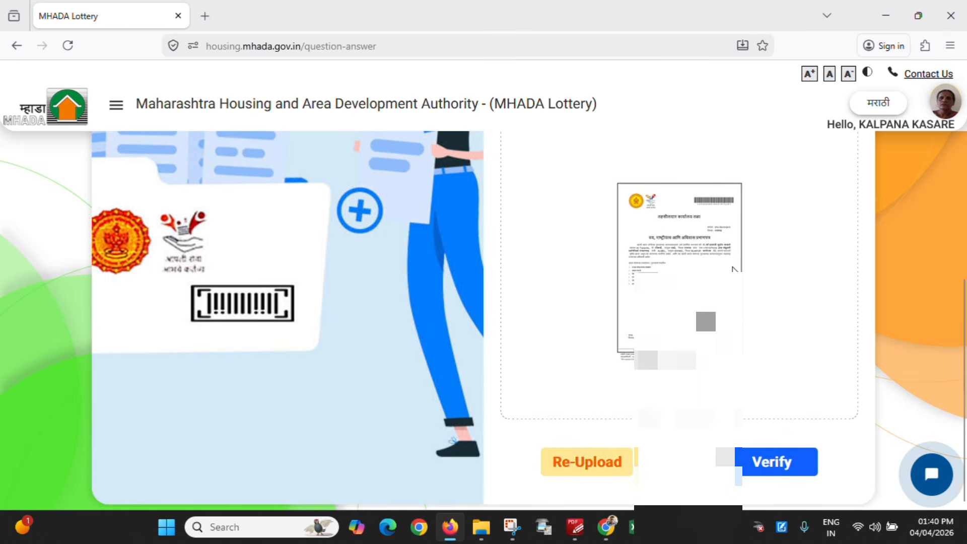
click(763, 466)
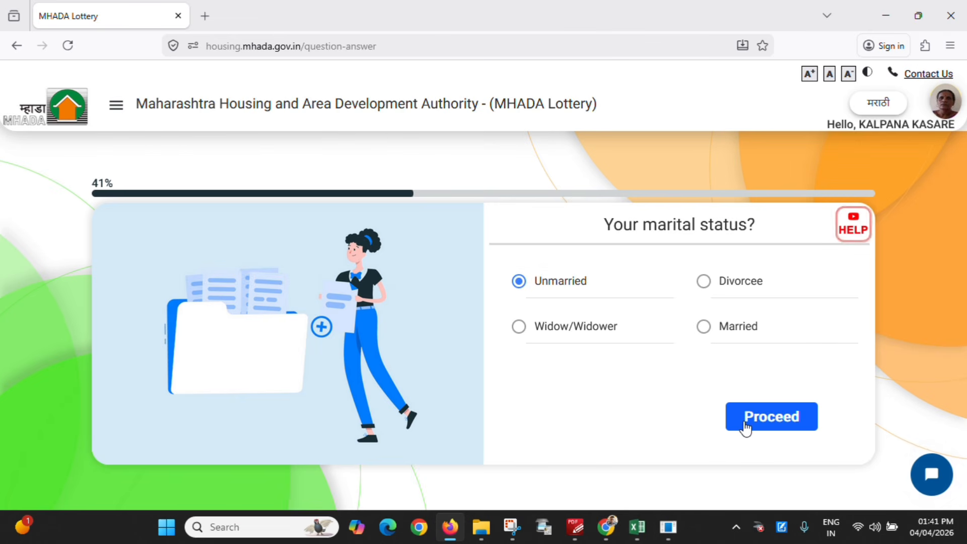
- Set the marital status to Unmarried instead of Divorcee or Widow/Widower, and save it
click(704, 282)
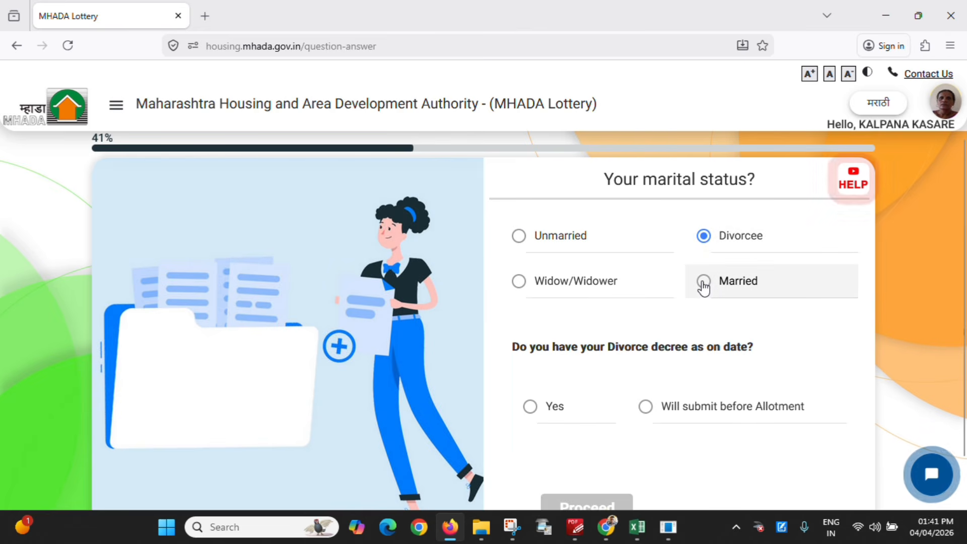
scroll(661, 363, down, 1)
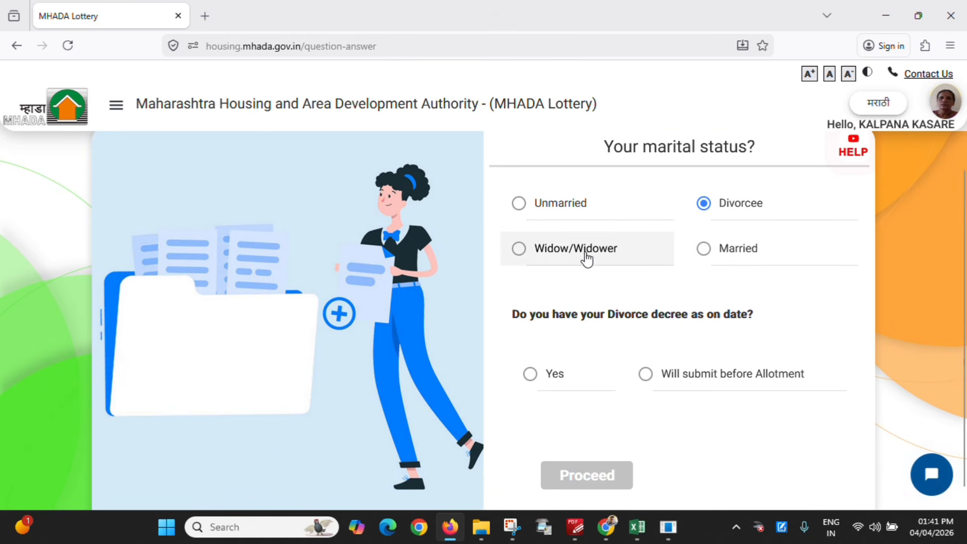
click(519, 248)
scroll(609, 329, down, 1)
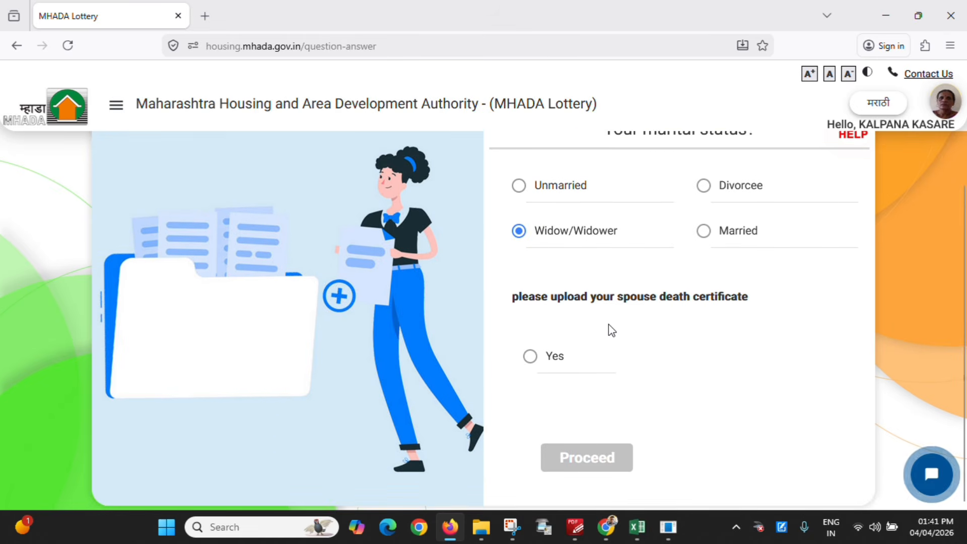
scroll(611, 330, up, 1)
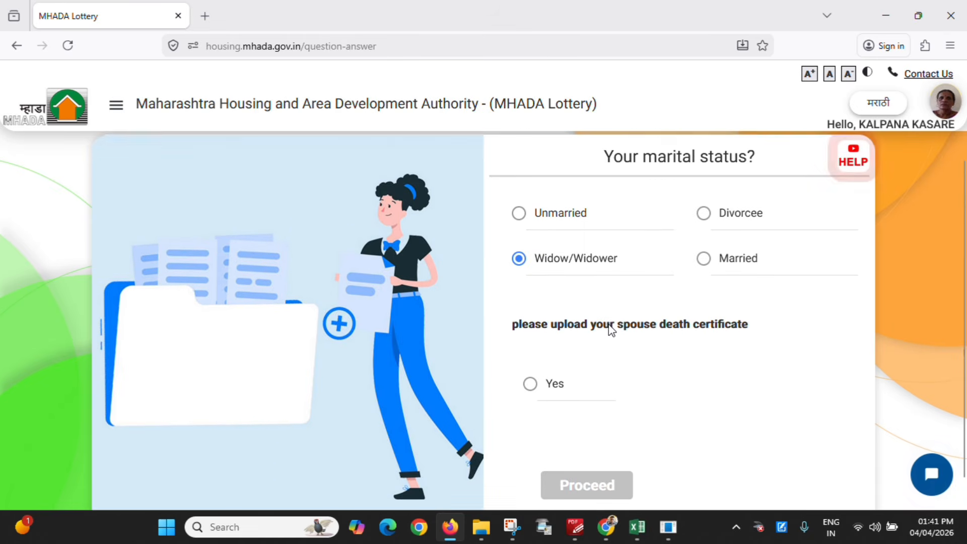
click(520, 214)
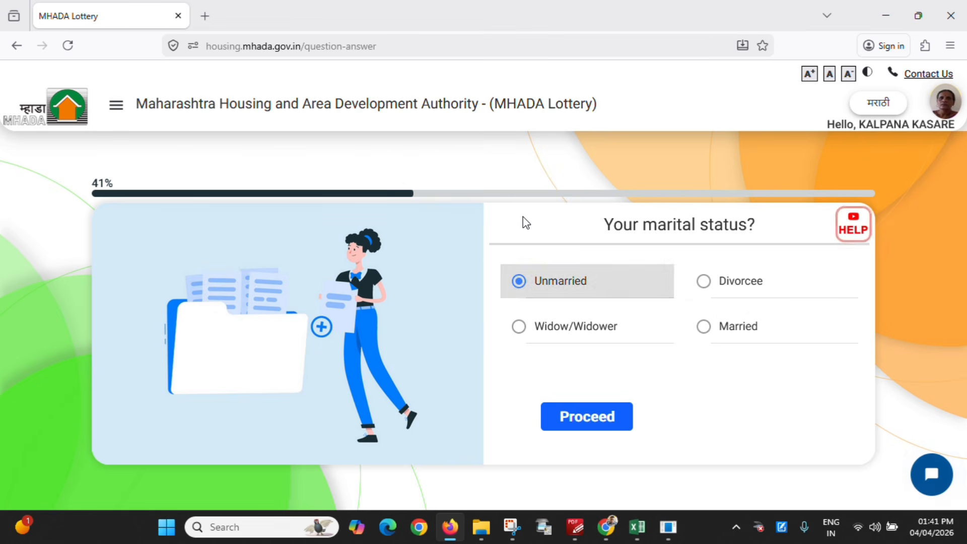
click(581, 431)
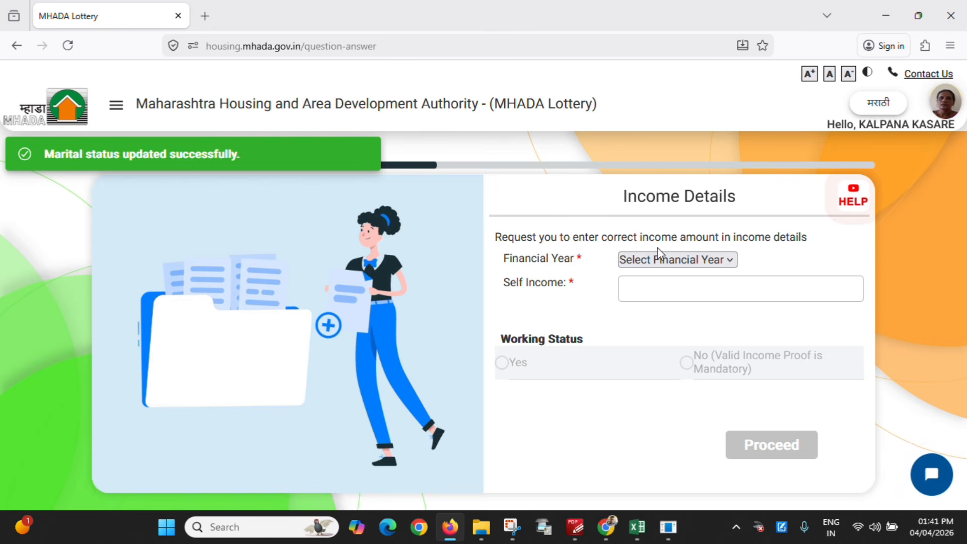
- Enter a self income of 500000 for financial year 2024-25 and save the income details
click(731, 260)
click(672, 303)
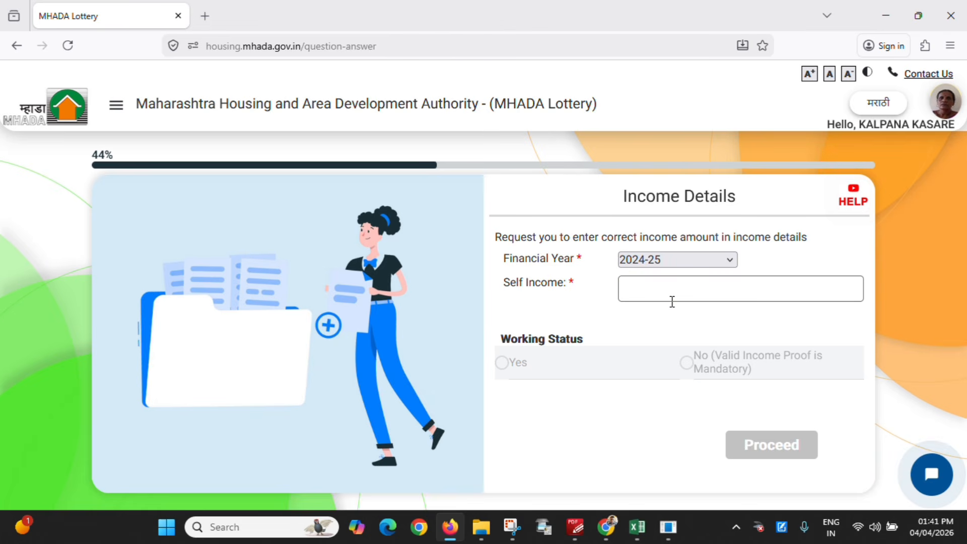
click(640, 287)
text(500000)
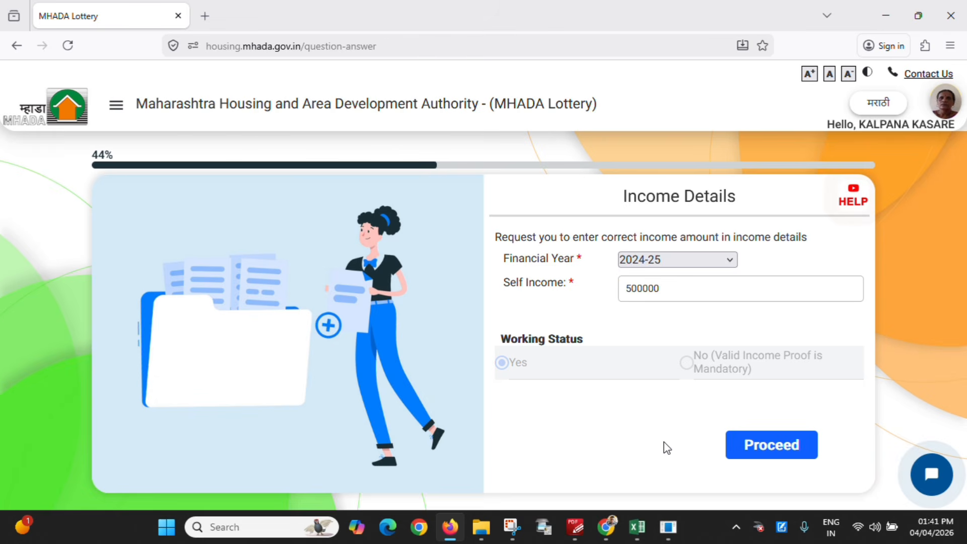
click(776, 447)
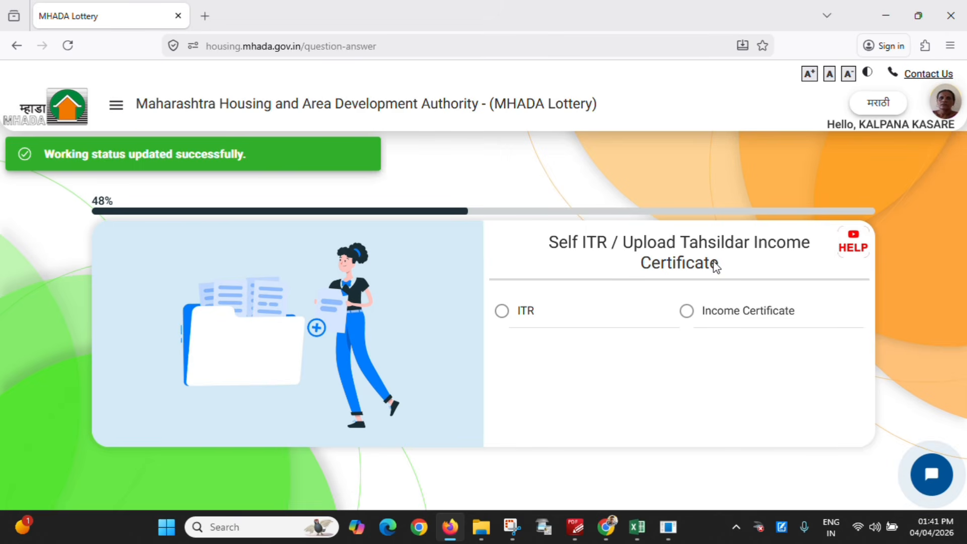
- Pass the not-a-robot check, switch the income proof from ITR to Income Certificate, and submit
click(502, 312)
scroll(501, 307, down, 2)
scroll(620, 393, down, 2)
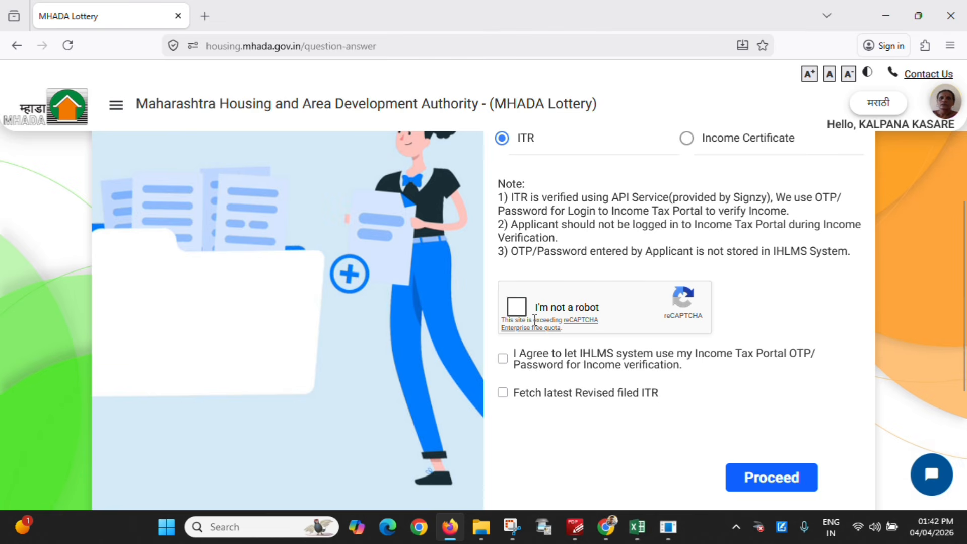
scroll(516, 295, up, 1)
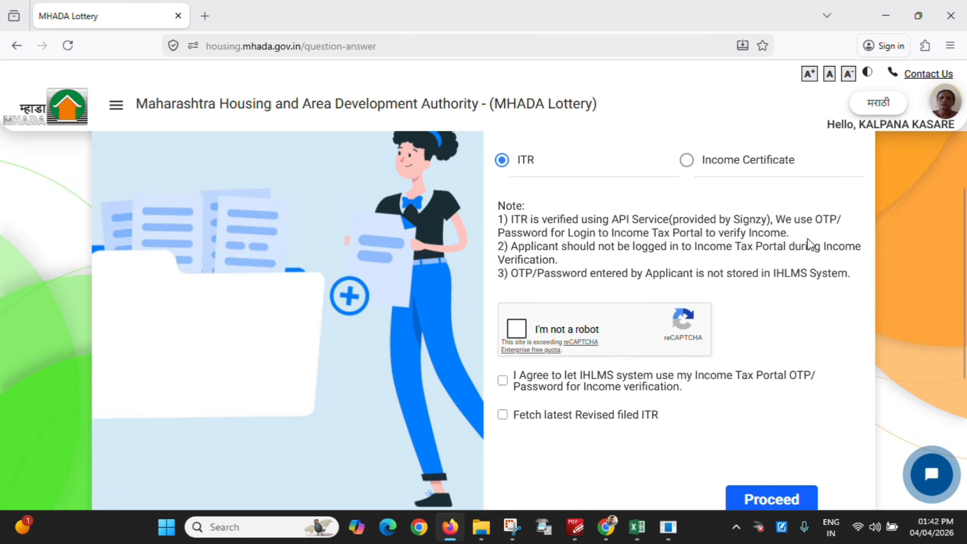
click(518, 330)
scroll(611, 444, down, 3)
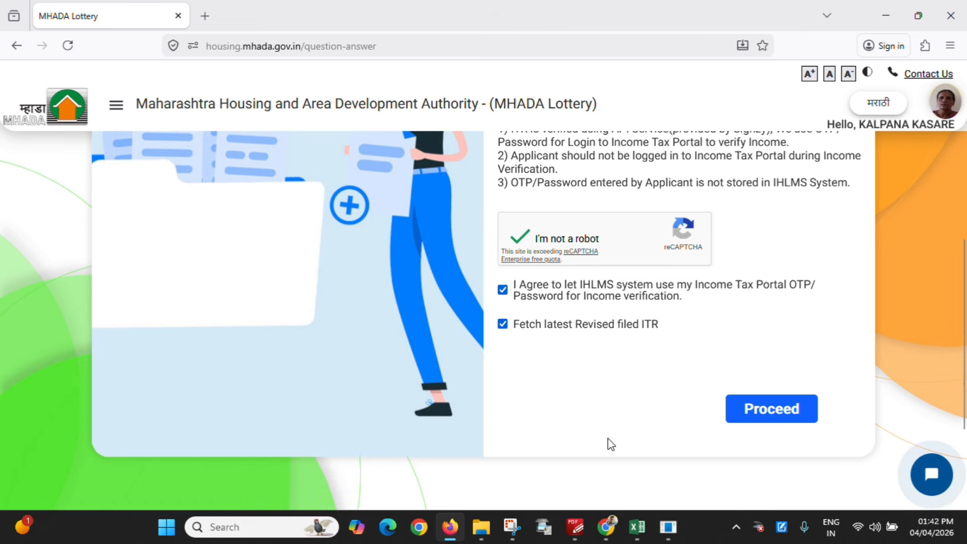
scroll(668, 412, up, 5)
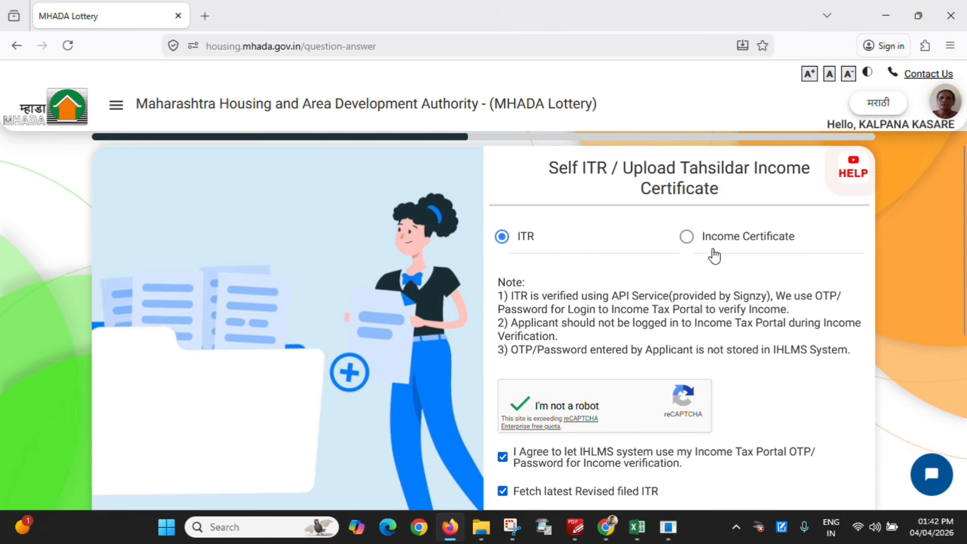
click(688, 240)
scroll(655, 313, down, 4)
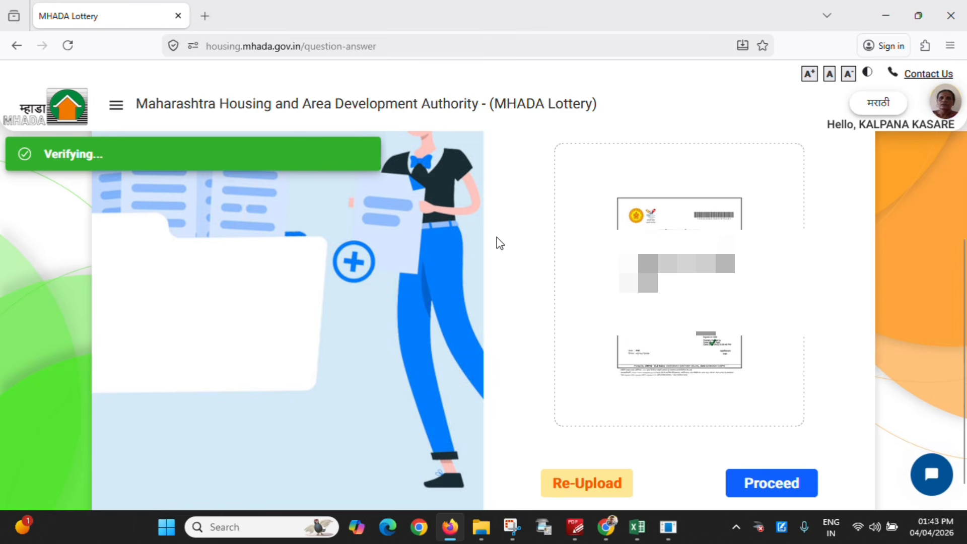
click(760, 484)
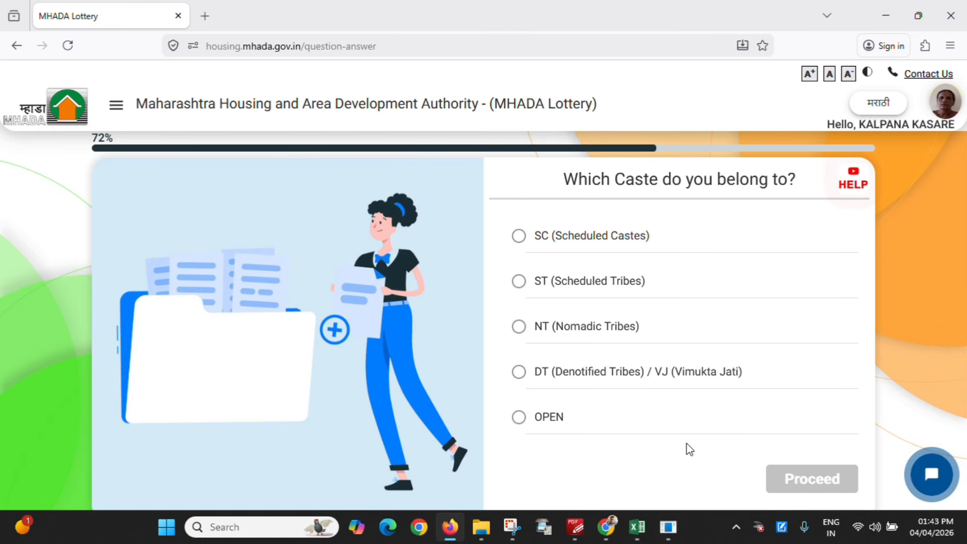
- Select OPEN as the caste and answer No to the physically handicapped question
click(519, 417)
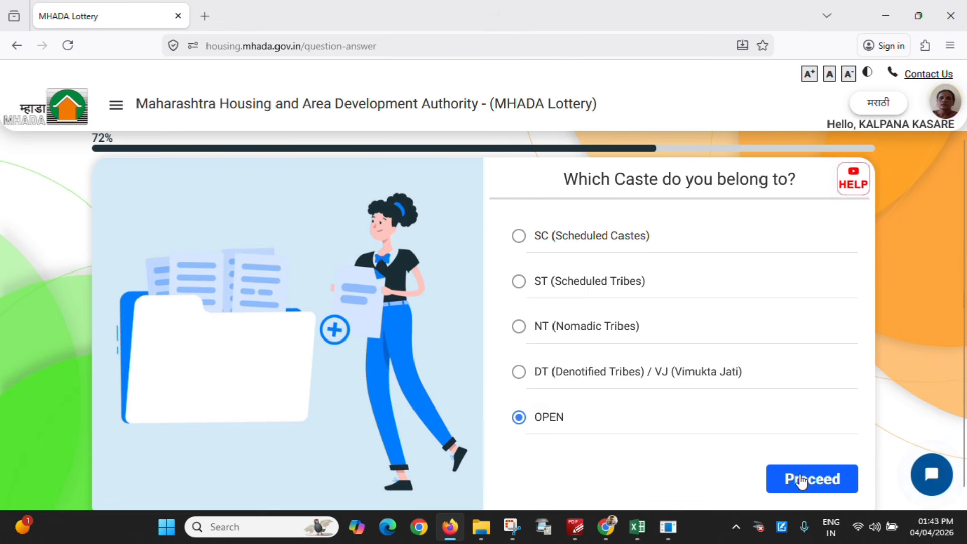
click(801, 479)
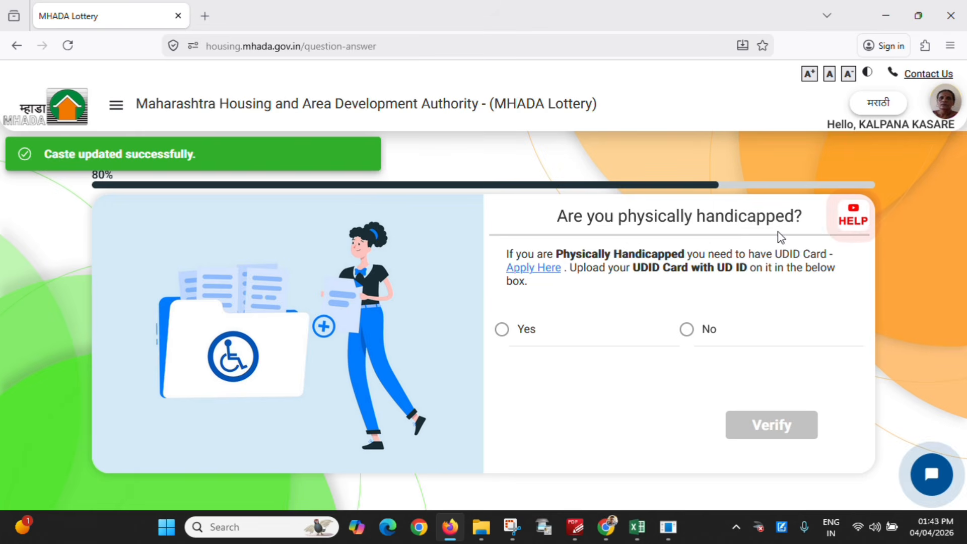
click(503, 334)
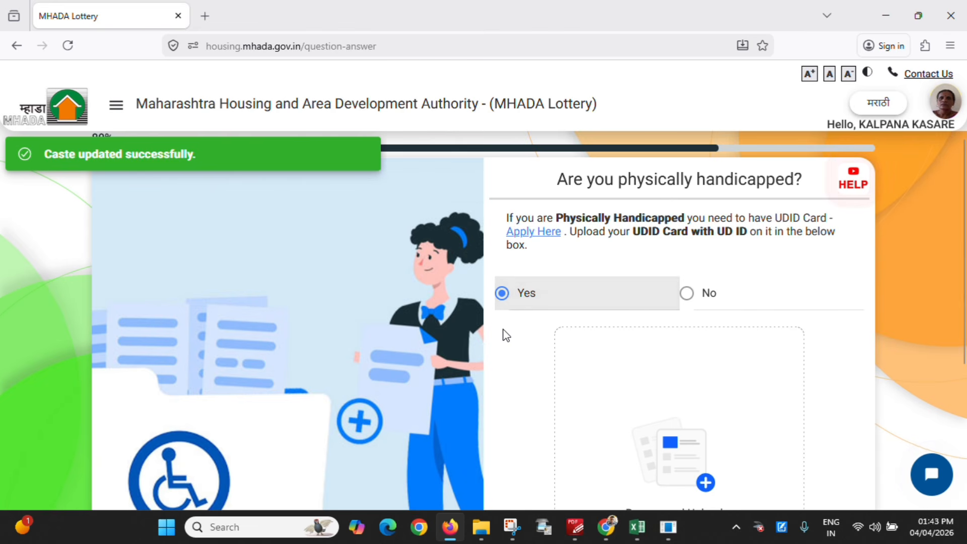
scroll(535, 382, down, 2)
scroll(675, 395, down, 3)
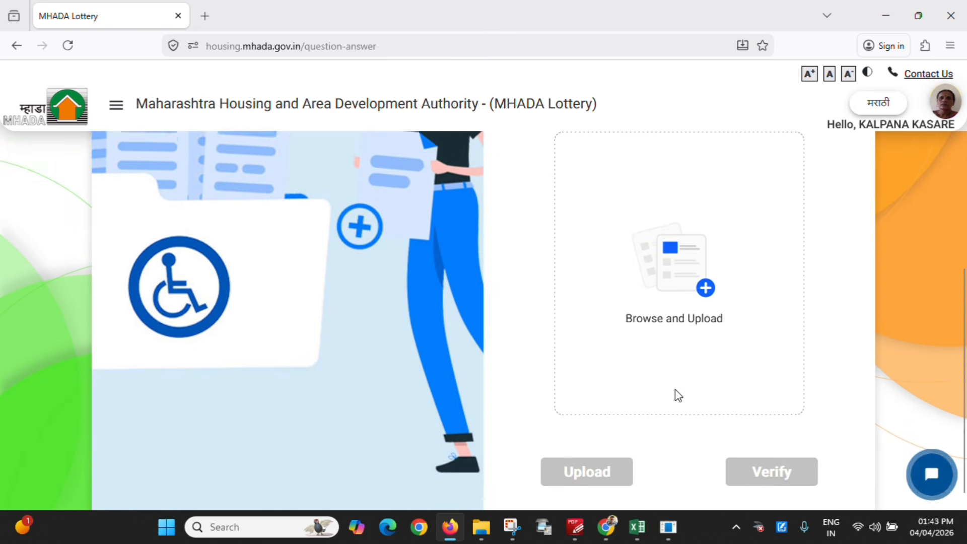
scroll(676, 395, up, 5)
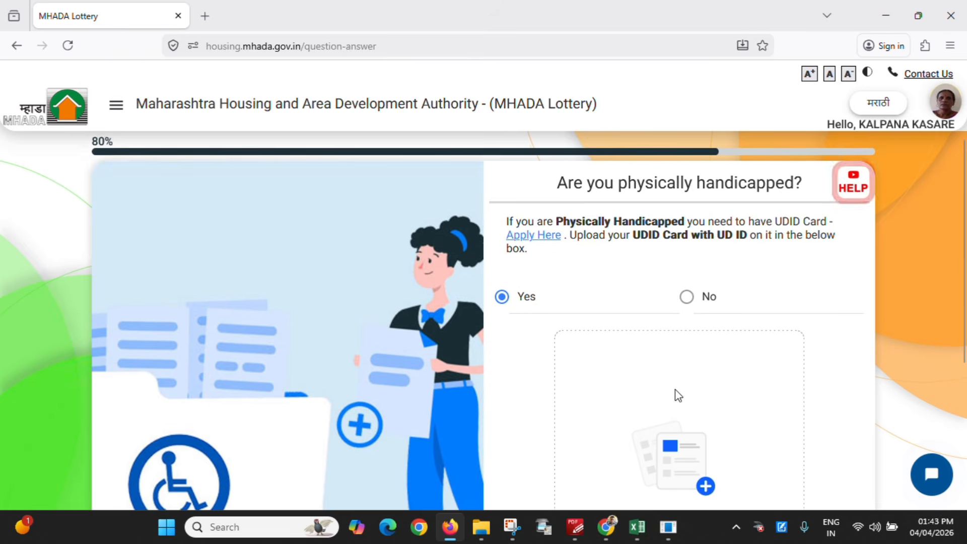
click(687, 293)
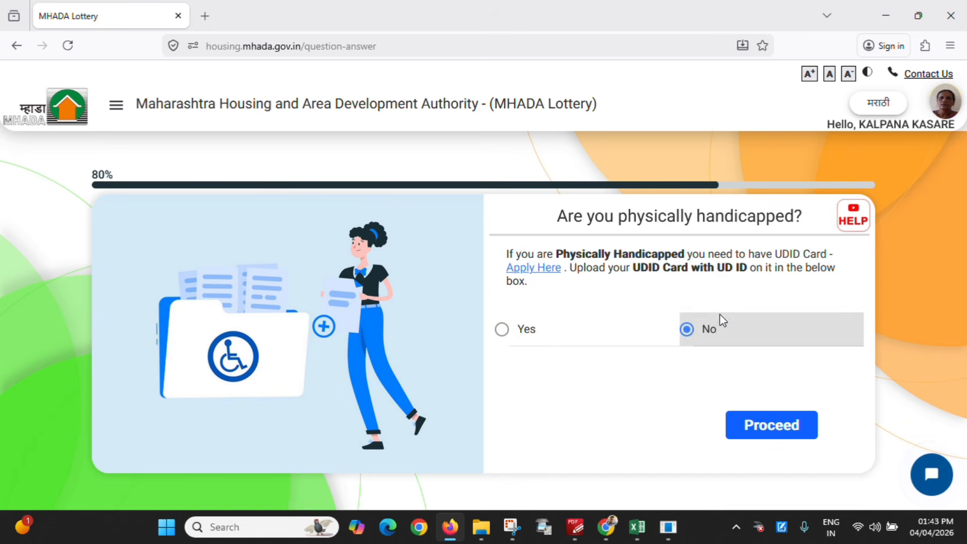
click(757, 426)
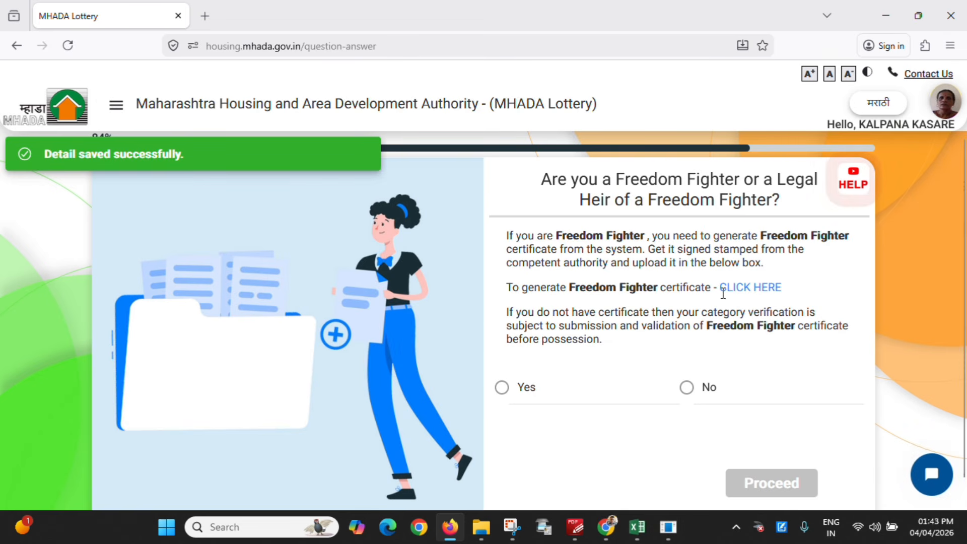
- Answer No to the Freedom Fighter, Ex Serviceman and Defence family questions
click(688, 389)
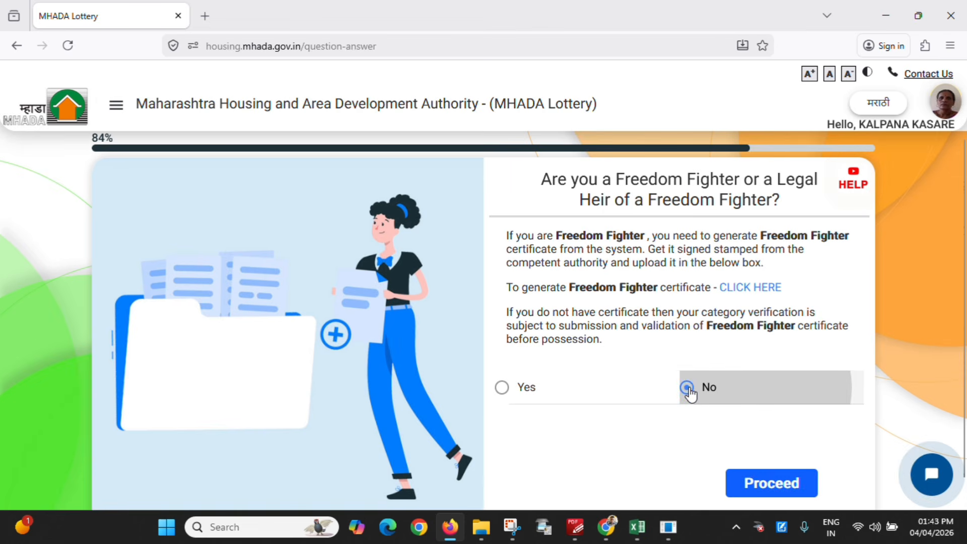
click(776, 487)
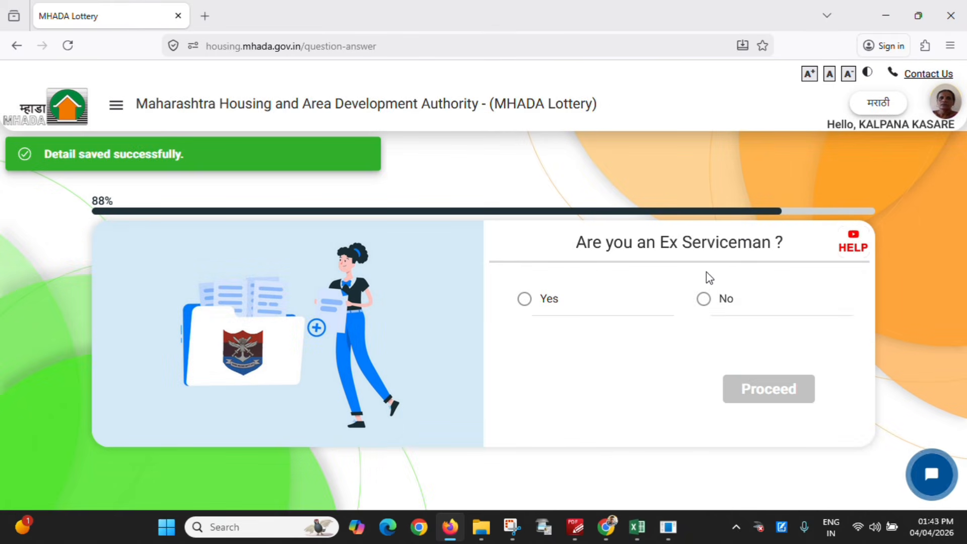
click(704, 300)
click(768, 388)
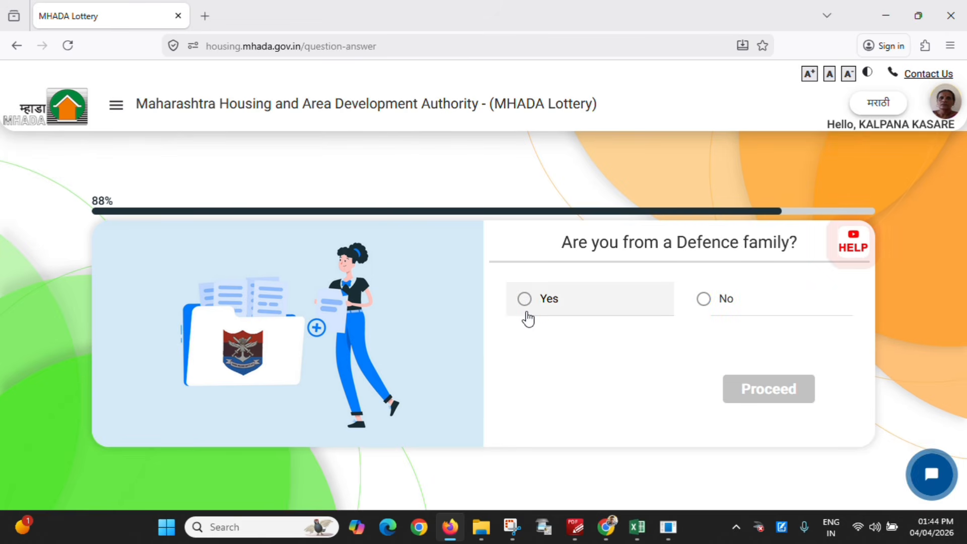
click(707, 307)
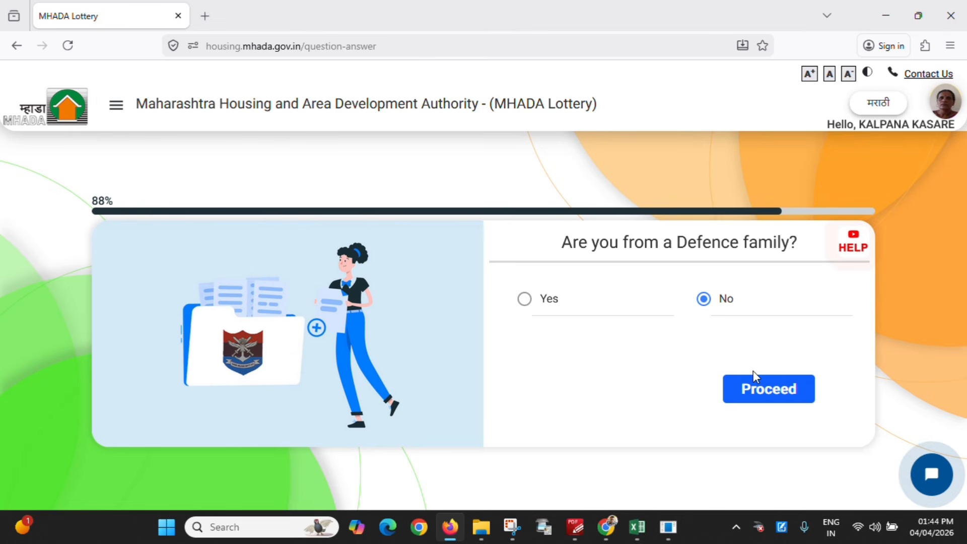
click(752, 389)
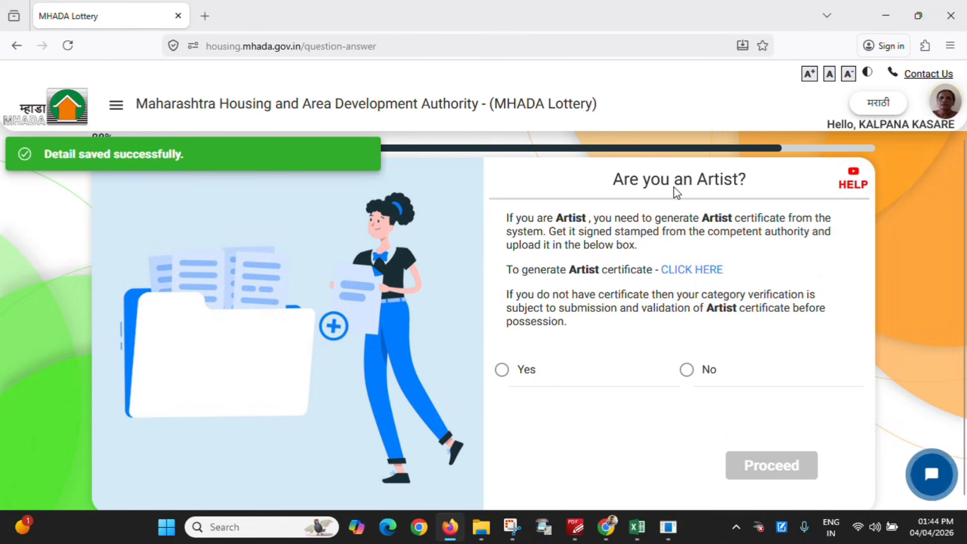
- Answer No to the Artist, Journalist, MP/MLA/MLC quota and PMAY registration questions
click(694, 375)
click(760, 466)
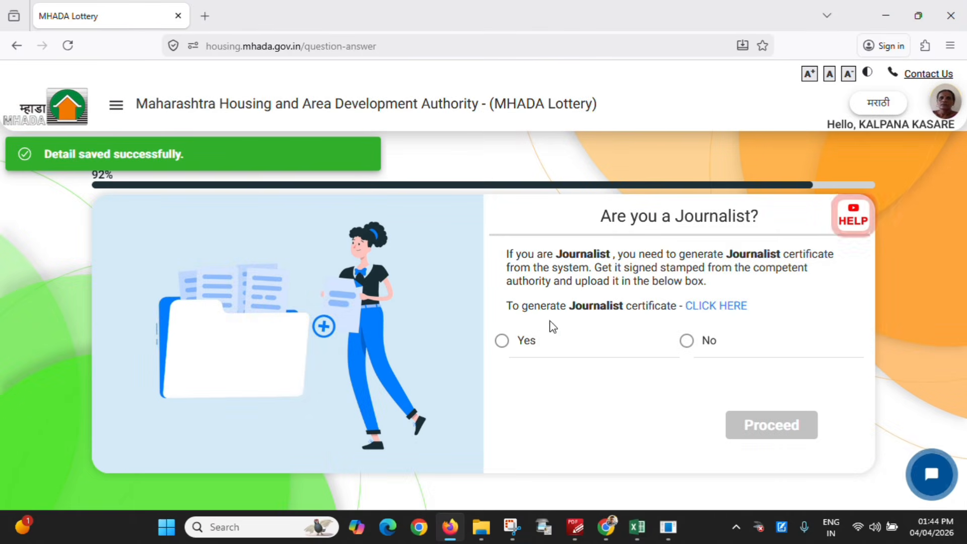
click(687, 342)
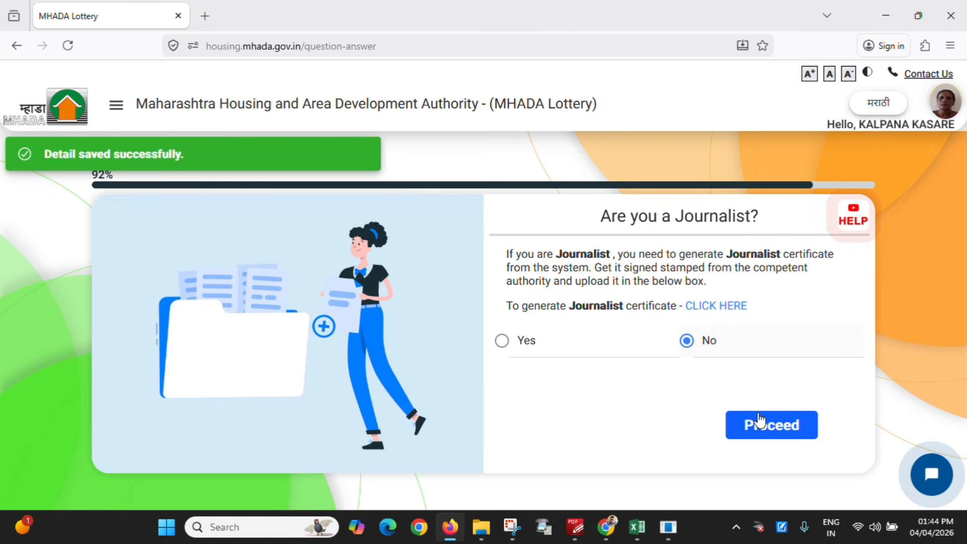
click(759, 424)
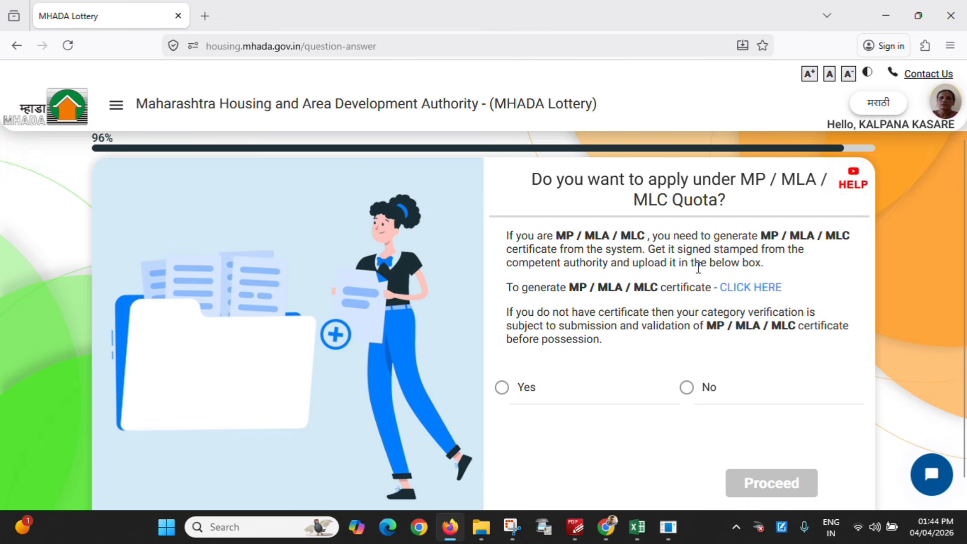
click(693, 388)
click(769, 487)
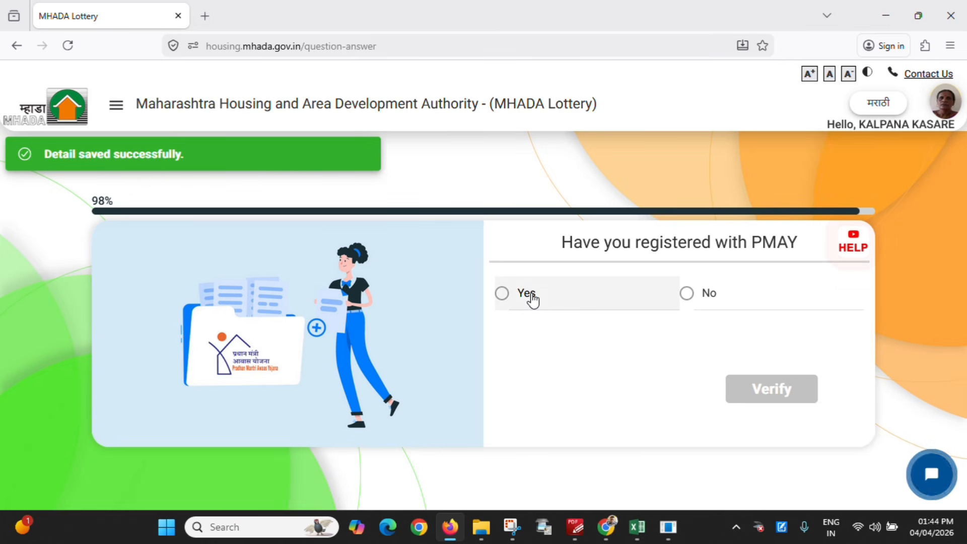
click(687, 293)
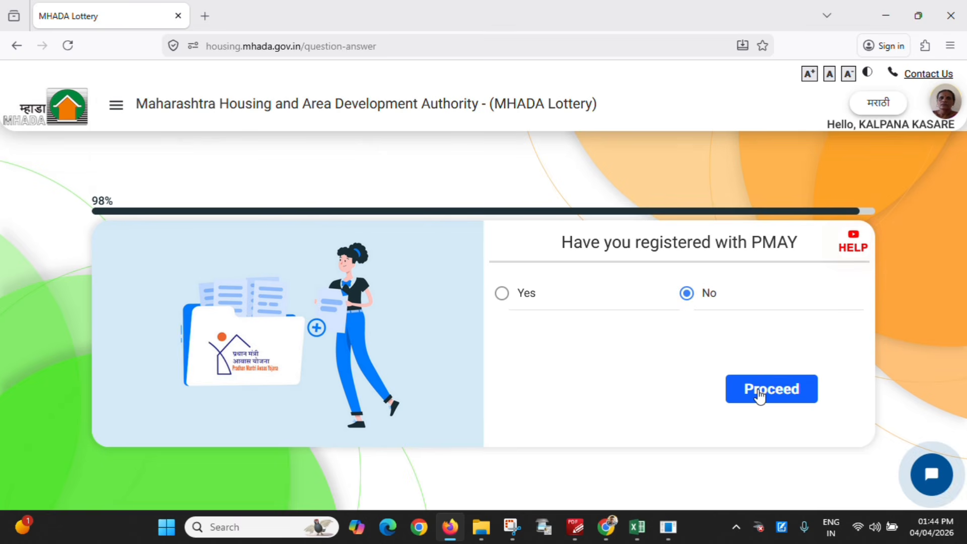
click(758, 392)
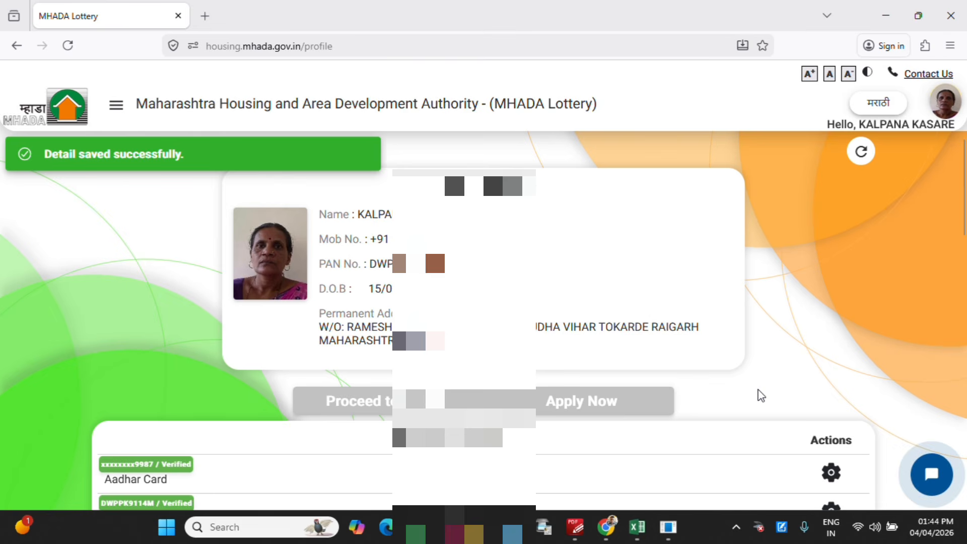
- Review the profile document statuses, opening and cancelling the Domicile Certificate options without changes
scroll(605, 302, down, 1)
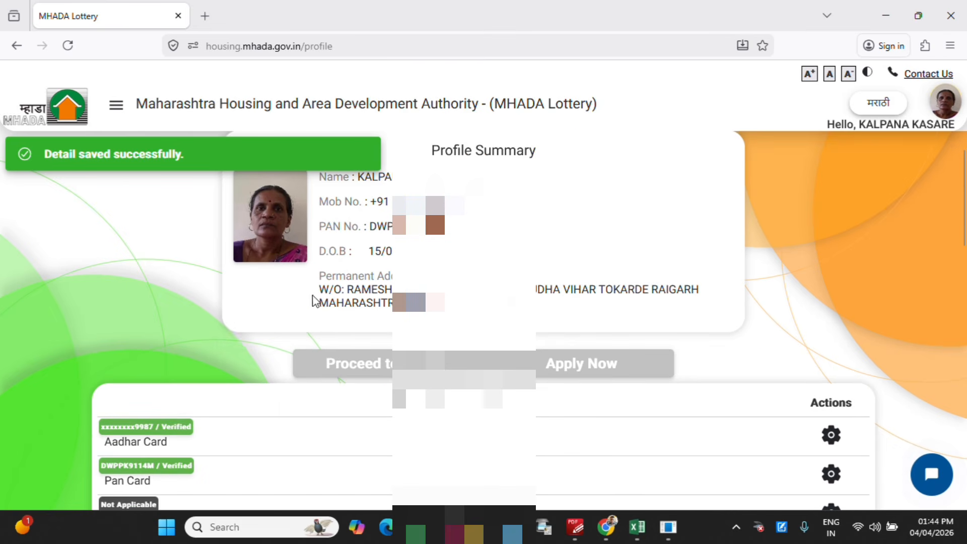
scroll(307, 312, down, 1)
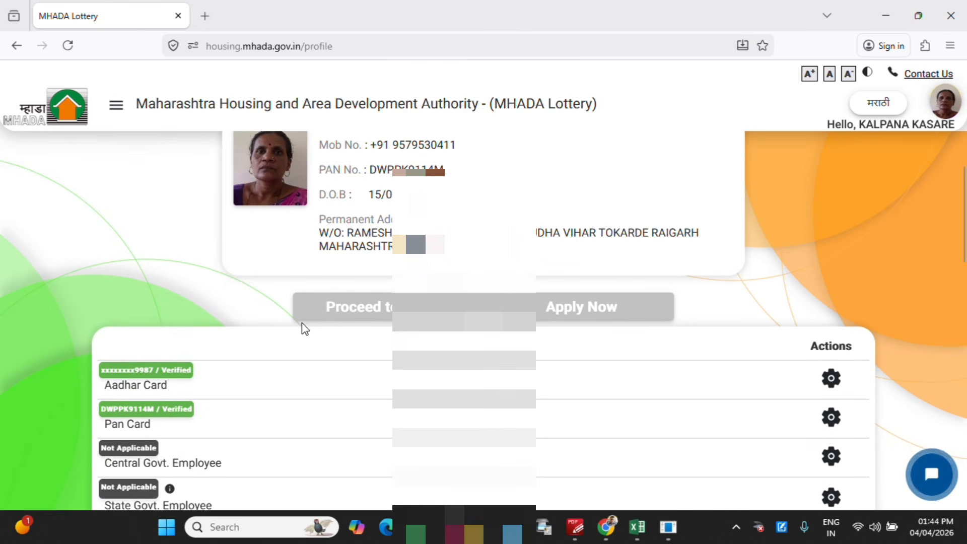
scroll(561, 291, down, 1)
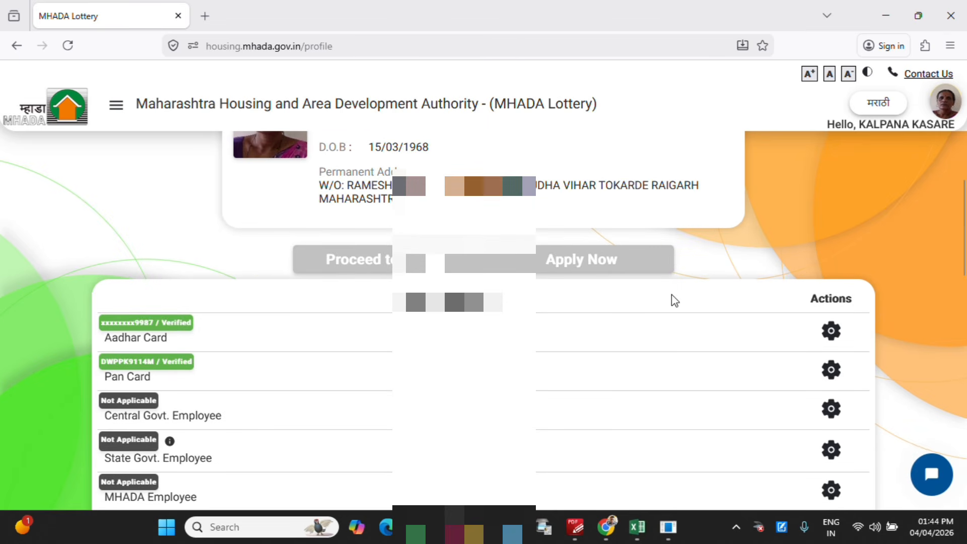
scroll(565, 299, down, 6)
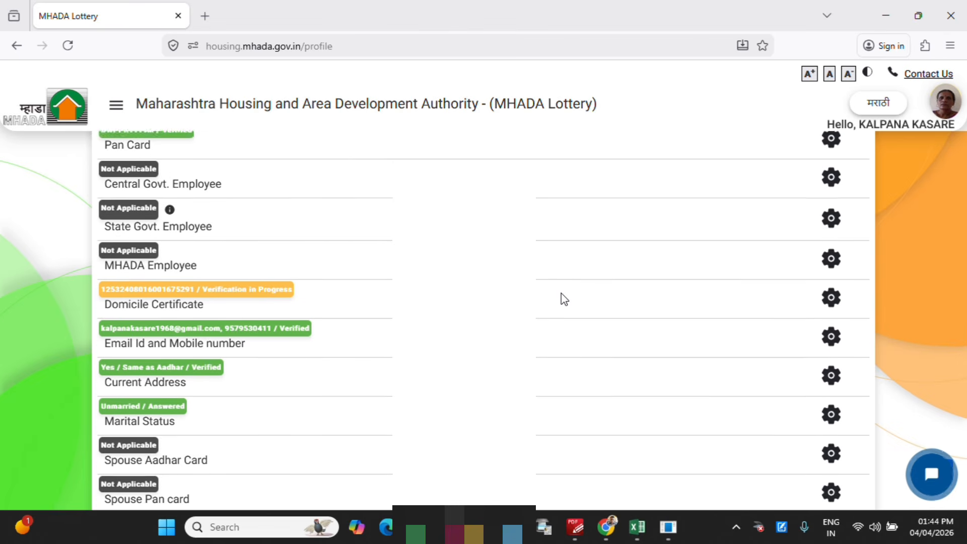
scroll(564, 299, down, 6)
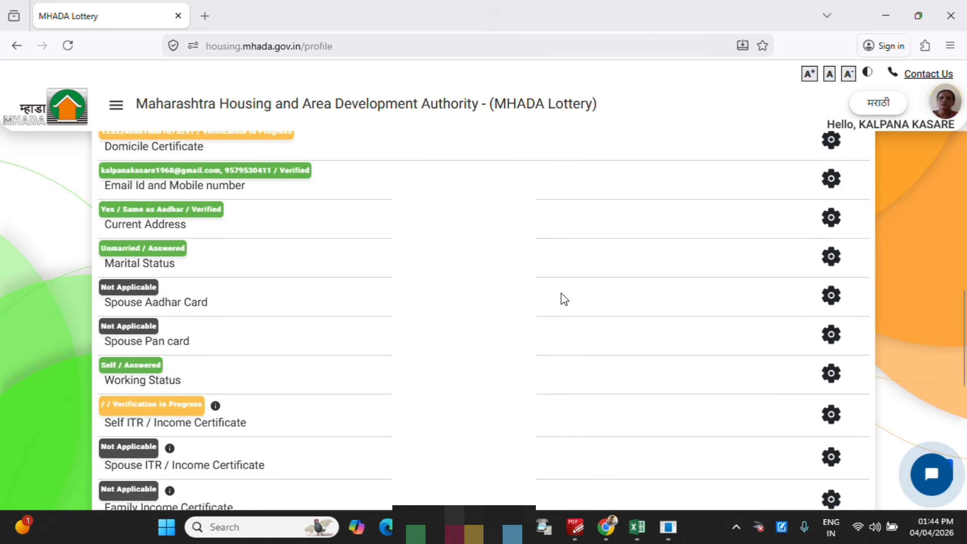
scroll(564, 299, down, 4)
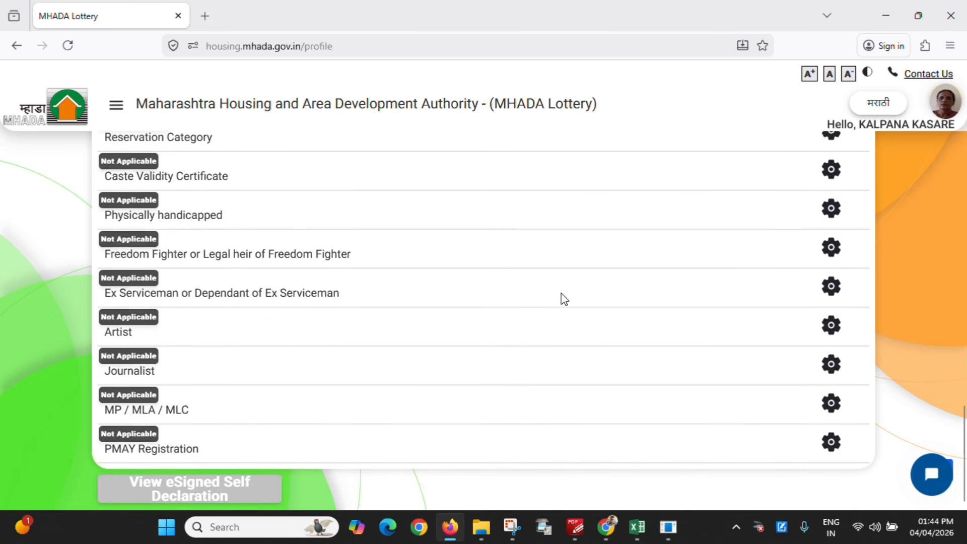
scroll(249, 331, up, 6)
scroll(249, 330, up, 4)
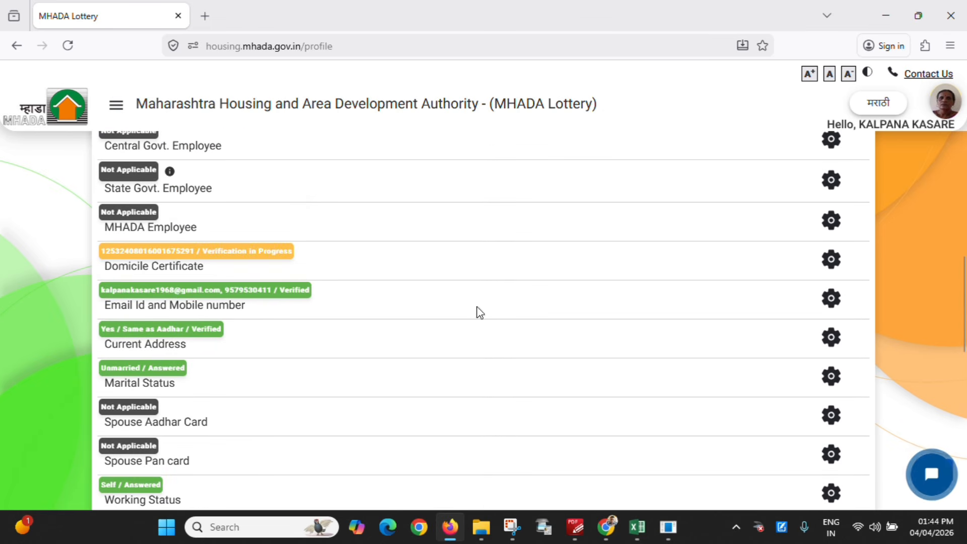
click(831, 260)
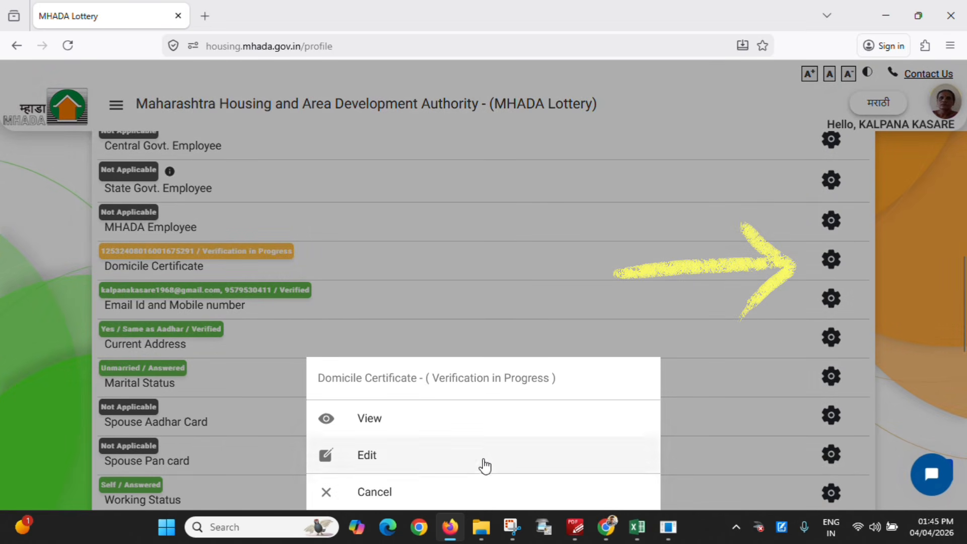
click(637, 306)
scroll(636, 304, up, 2)
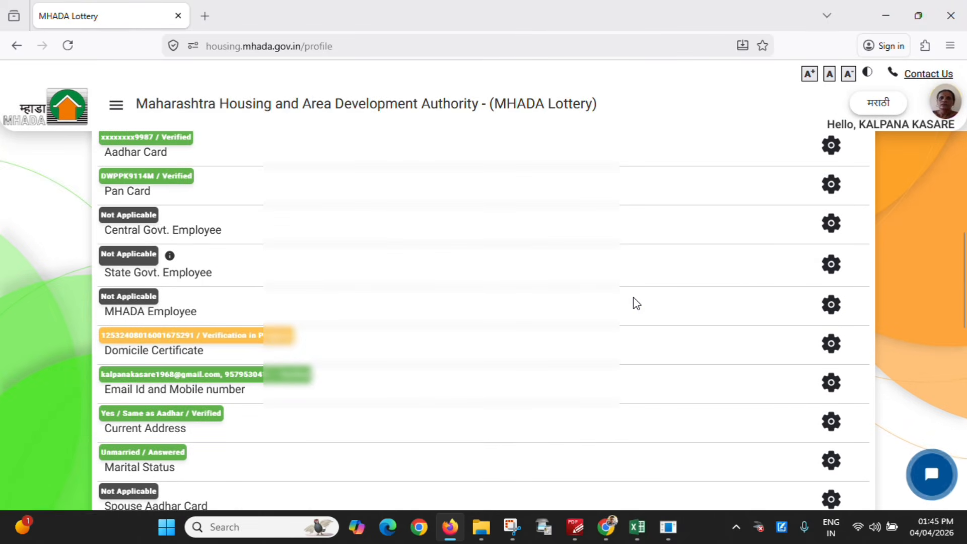
scroll(636, 304, up, 6)
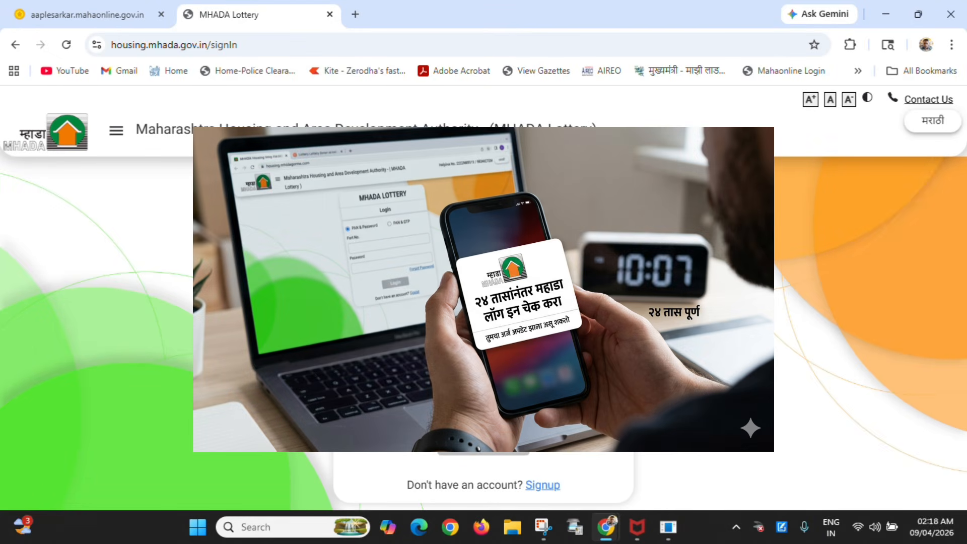
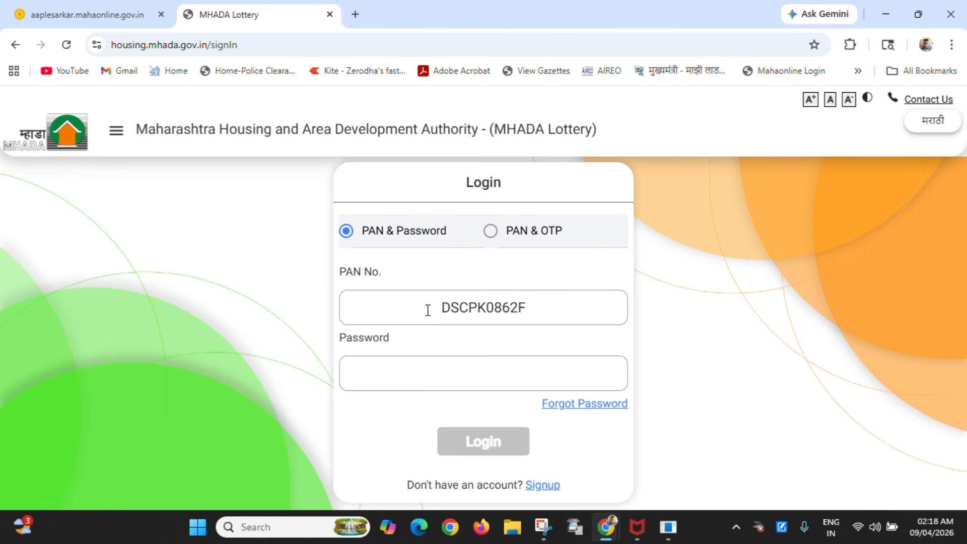
- Log back into the MHADA account with the PAN number and account password
key(ctrl+v)
click(457, 443)
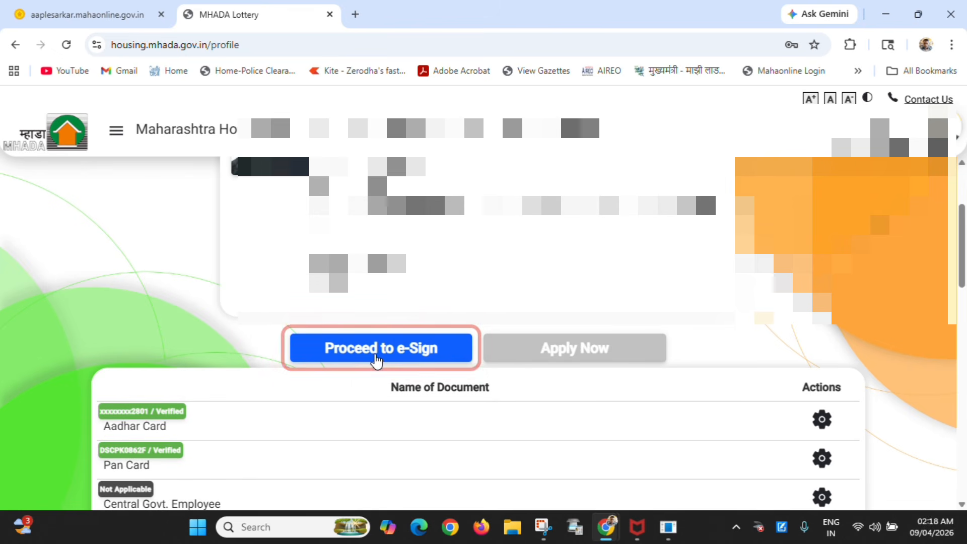
- Check the documents now show verified and start e-signing the self declaration
scroll(358, 462, down, 4)
scroll(358, 463, down, 6)
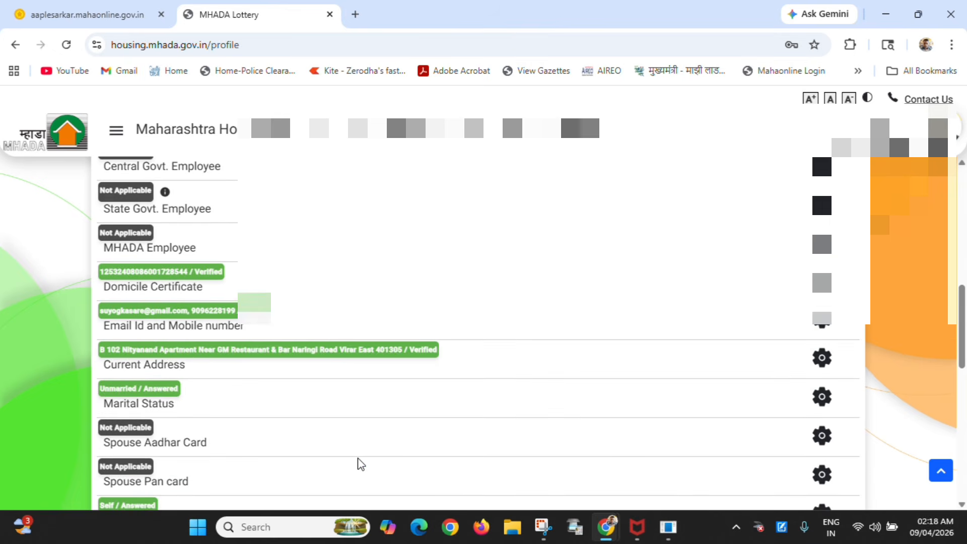
scroll(359, 462, up, 3)
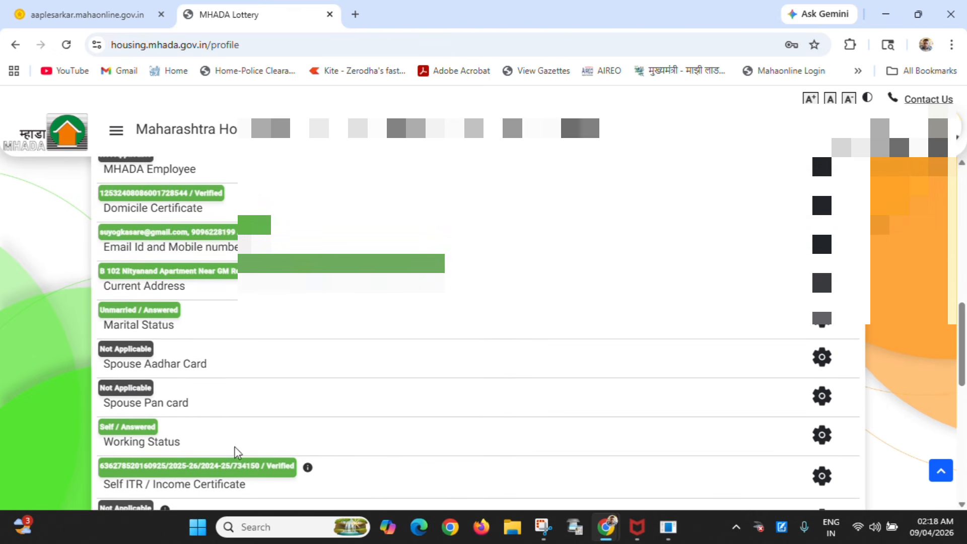
scroll(391, 356, up, 7)
click(391, 357)
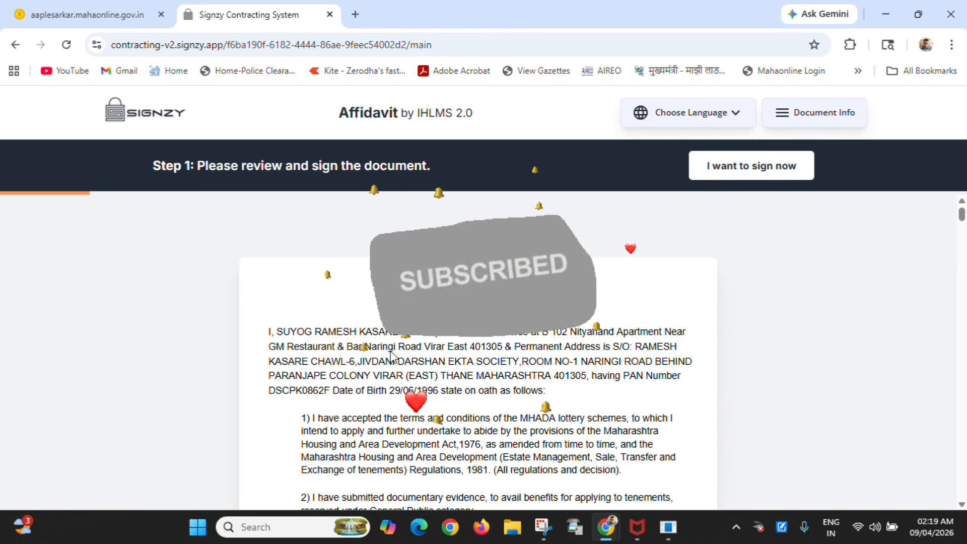
- Read through the Self Declaration affidavit and its details table, then choose 'I want to sign now'
scroll(504, 367, down, 1)
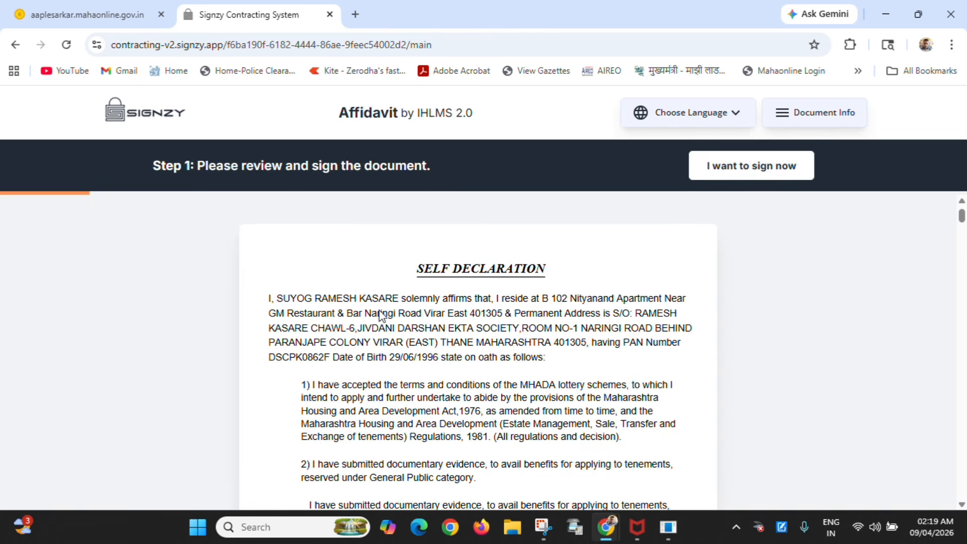
scroll(532, 321, down, 1)
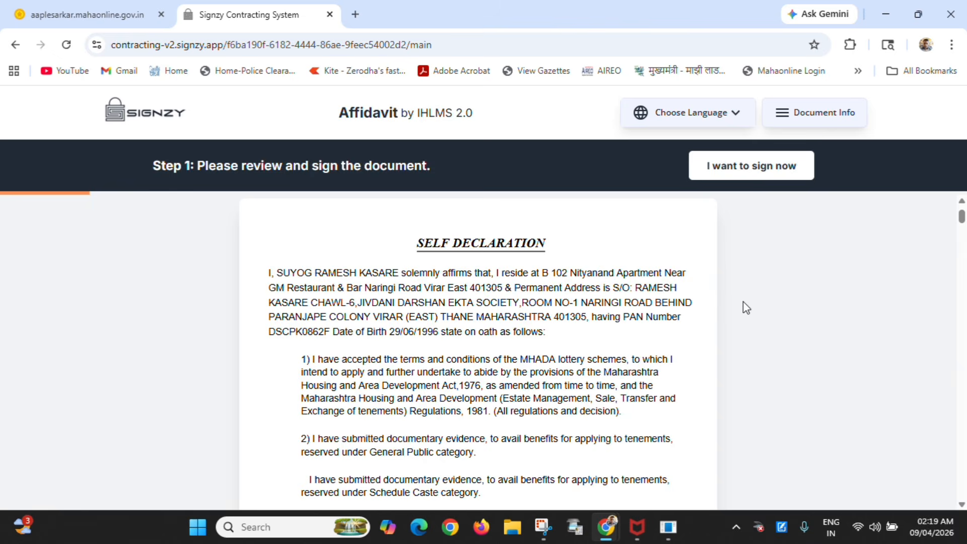
scroll(701, 296, down, 10)
scroll(616, 415, down, 10)
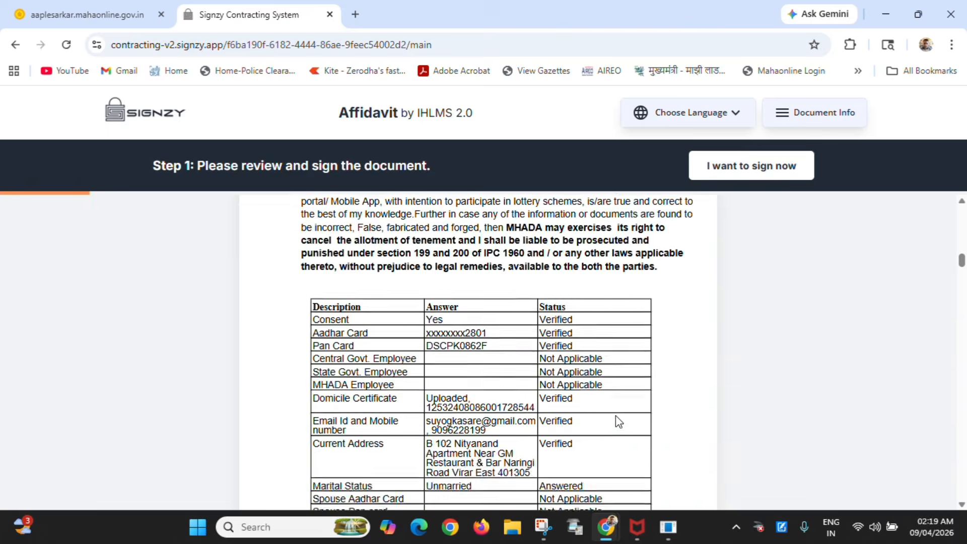
scroll(615, 415, up, 6)
scroll(618, 421, down, 1)
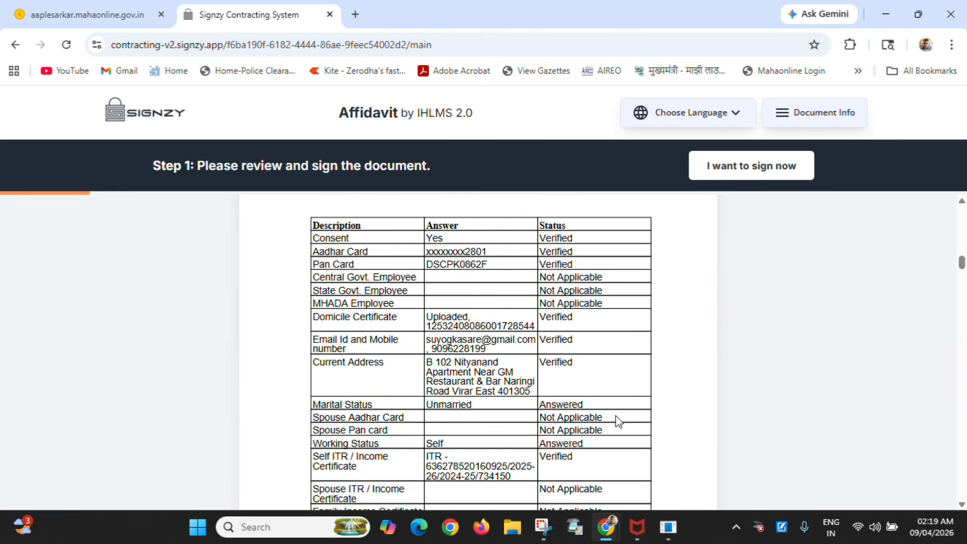
click(764, 170)
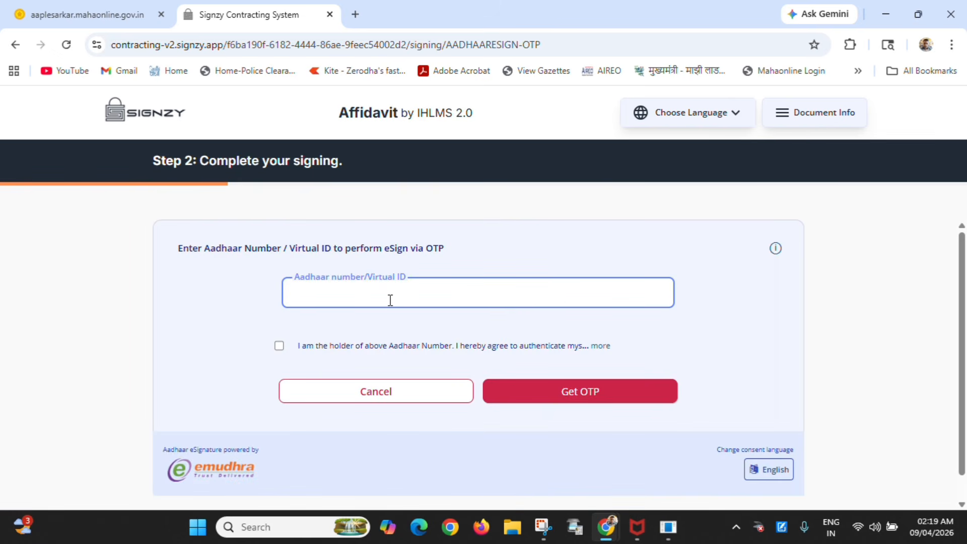
- Authorize the affidavit eSign with the Aadhaar number, consent and the received OTP
text(************)
click(279, 346)
click(580, 391)
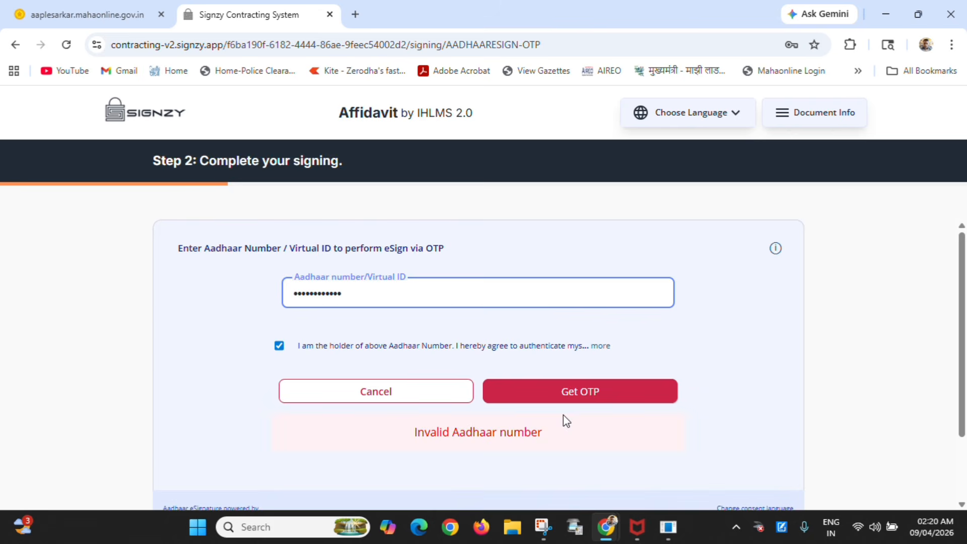
click(571, 402)
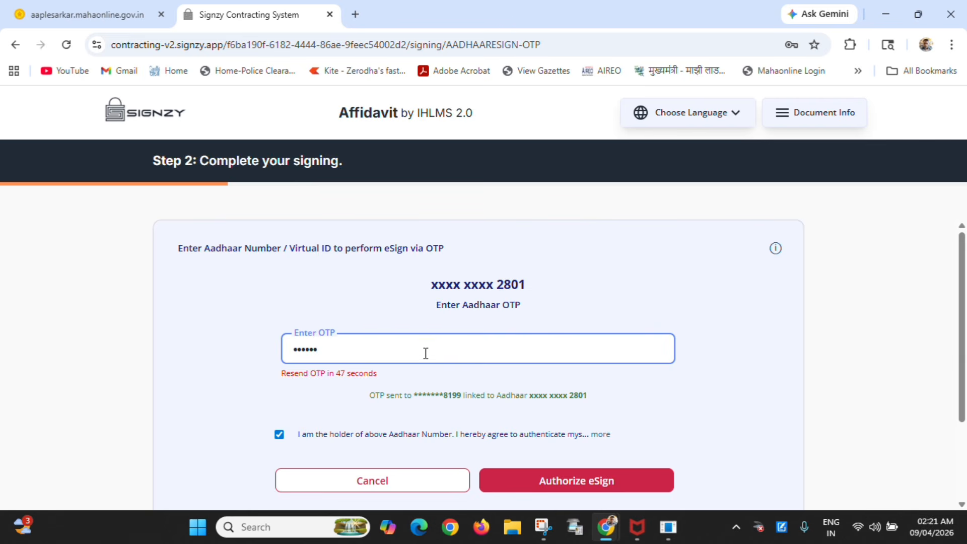
click(571, 481)
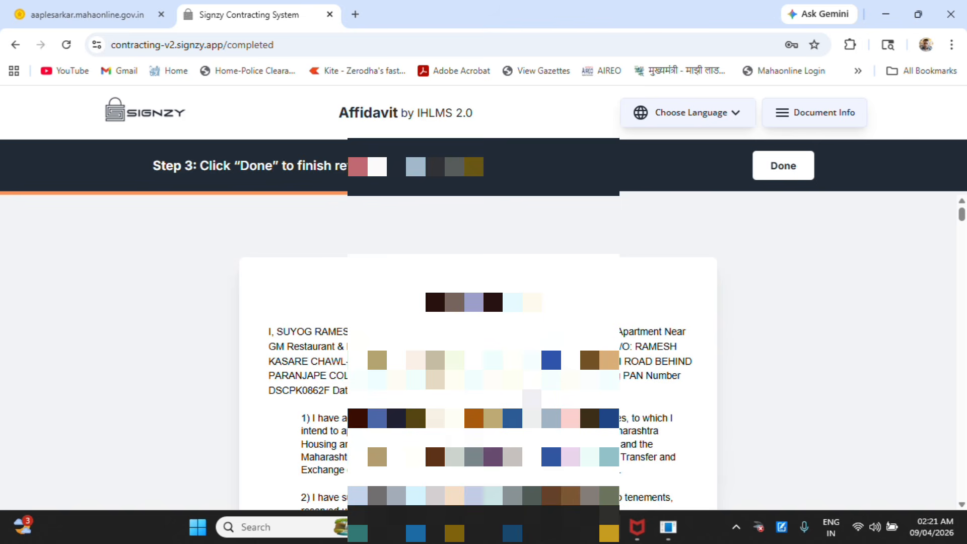
- Review the signed affidavit and finish, returning to the MHADA profile
scroll(478, 353, down, 10)
scroll(478, 352, down, 15)
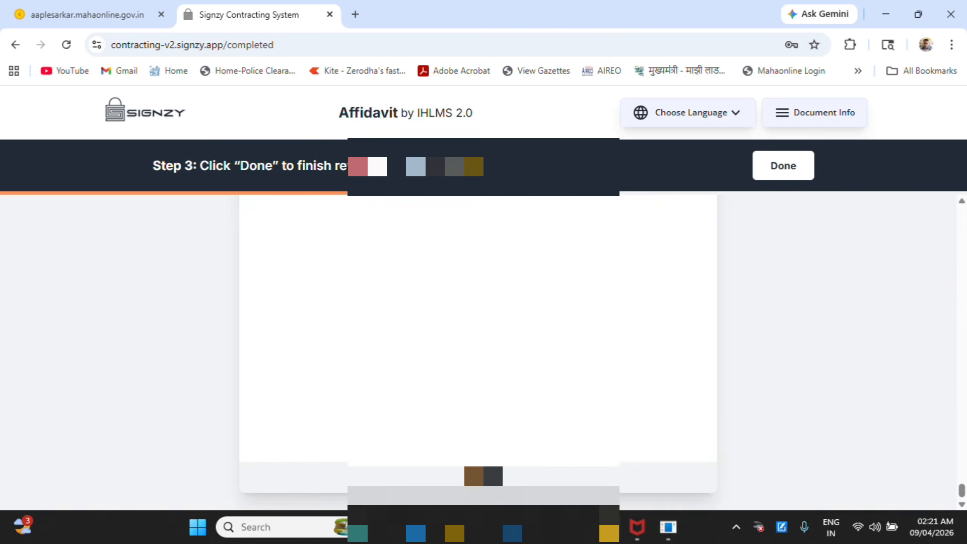
click(789, 177)
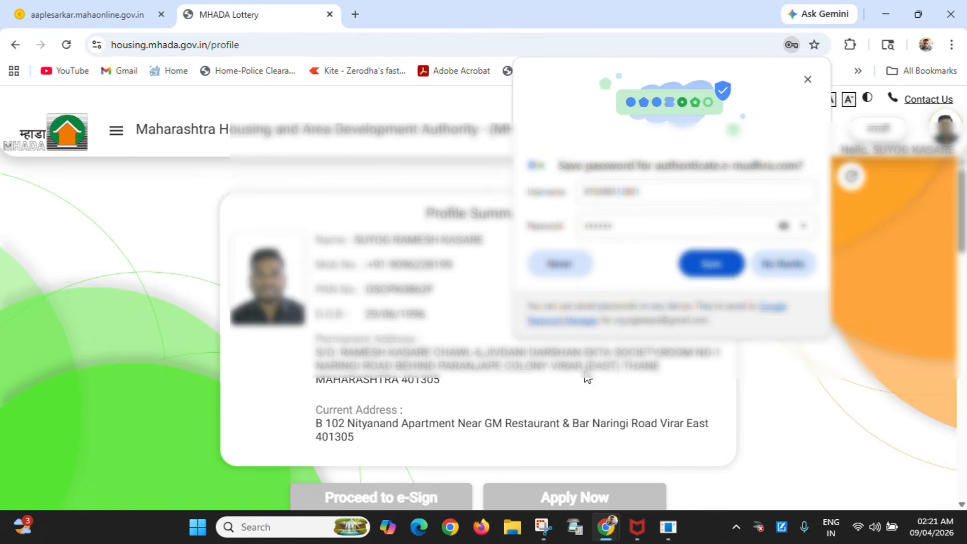
- Decline saving the password, start a new lottery application and choose the Mumbai board
click(783, 264)
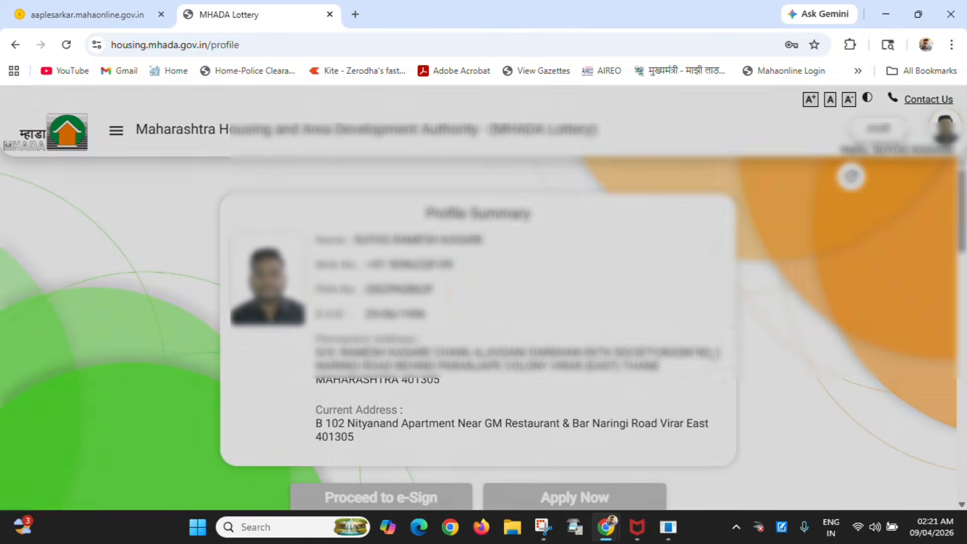
scroll(686, 390, down, 4)
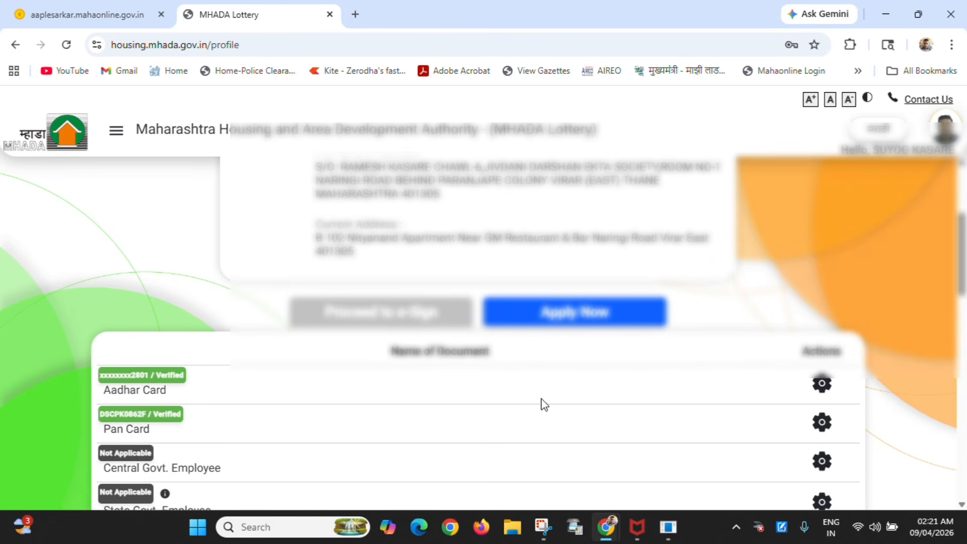
click(568, 322)
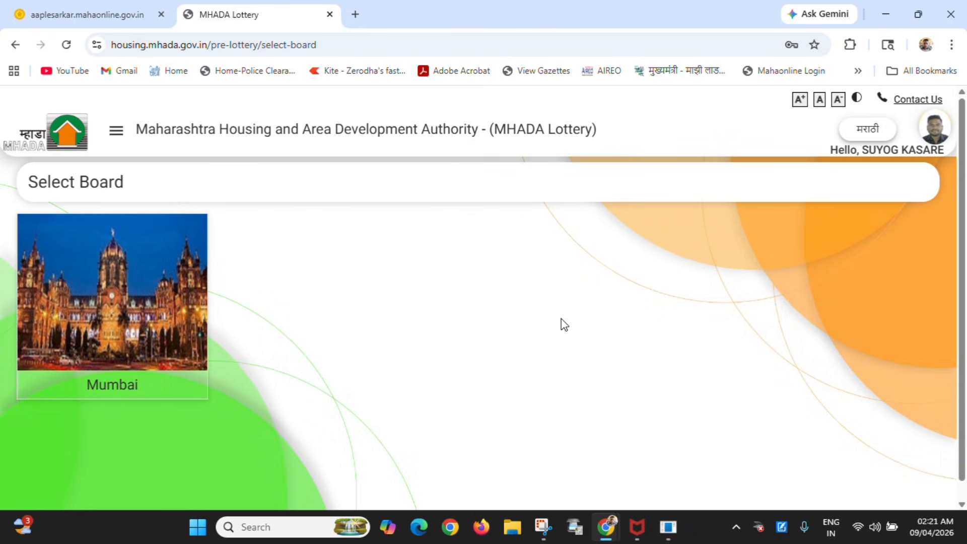
click(122, 359)
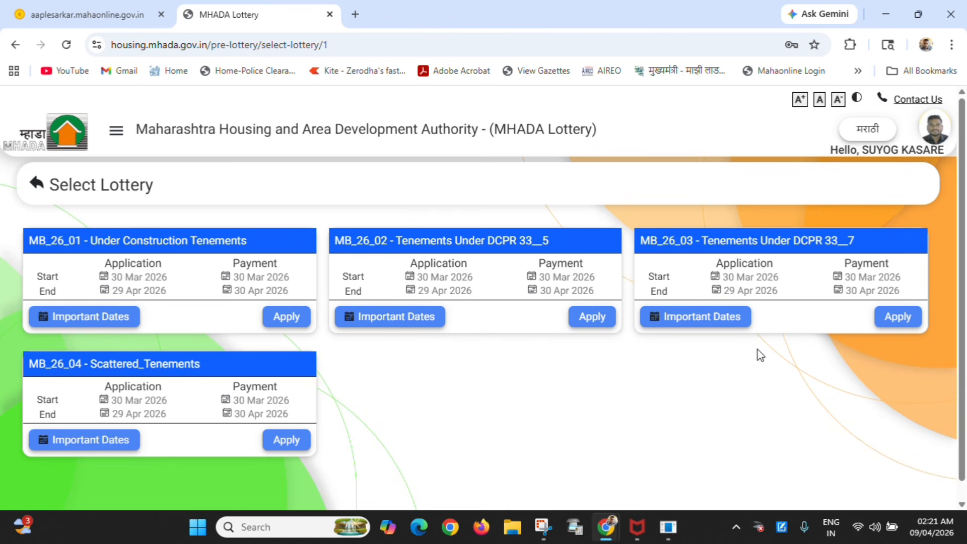
- Open the MB_26_04 Scattered_Tenements lottery and scroll its 61 schemes to locate 520-A
click(295, 441)
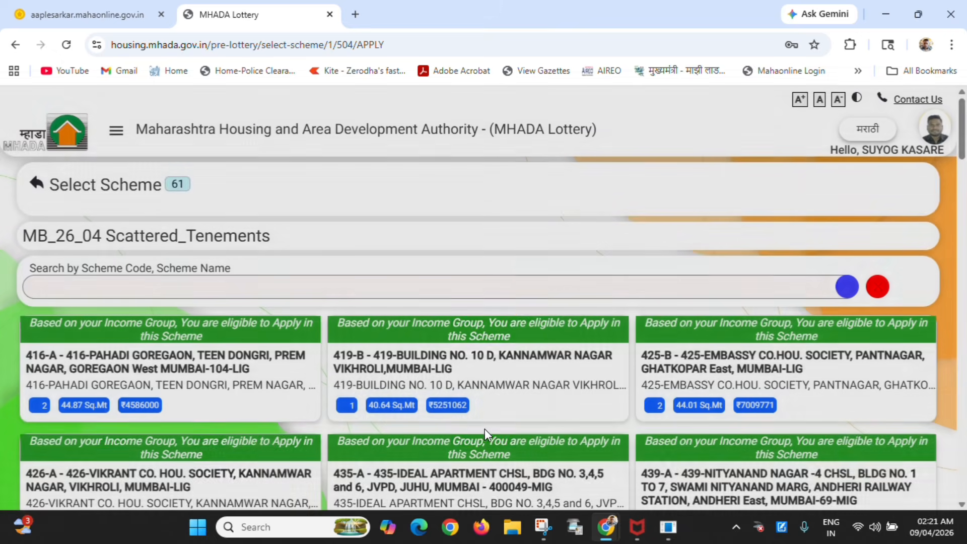
scroll(642, 264, down, 1)
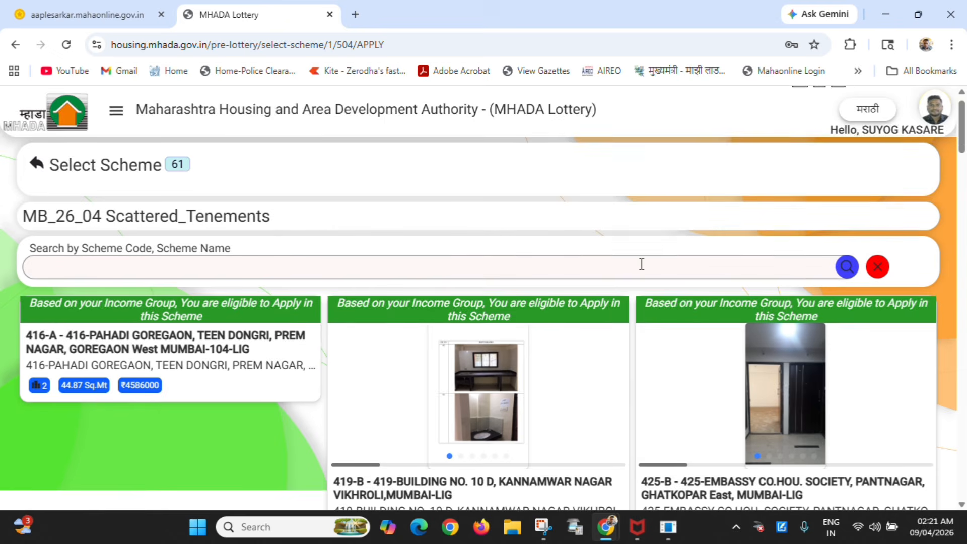
scroll(640, 267, down, 20)
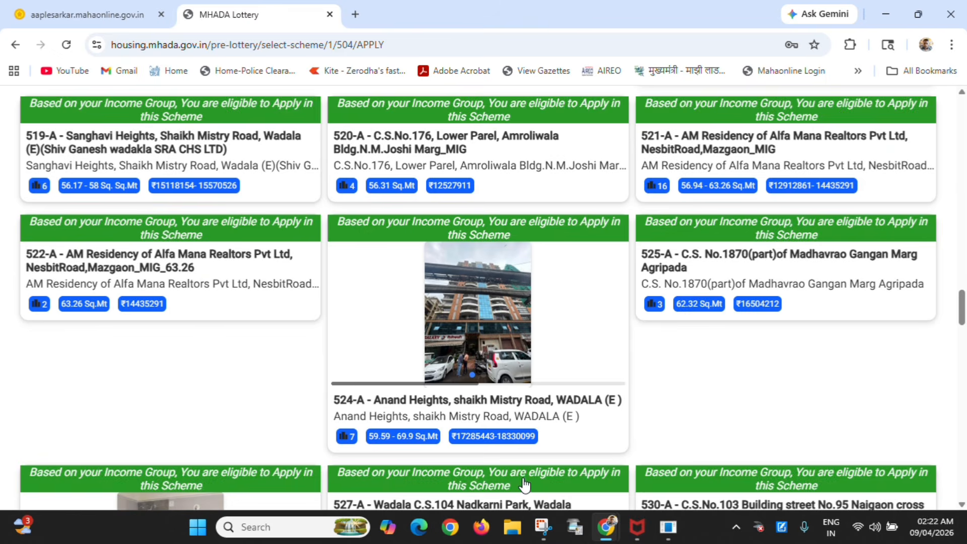
scroll(524, 485, down, 1)
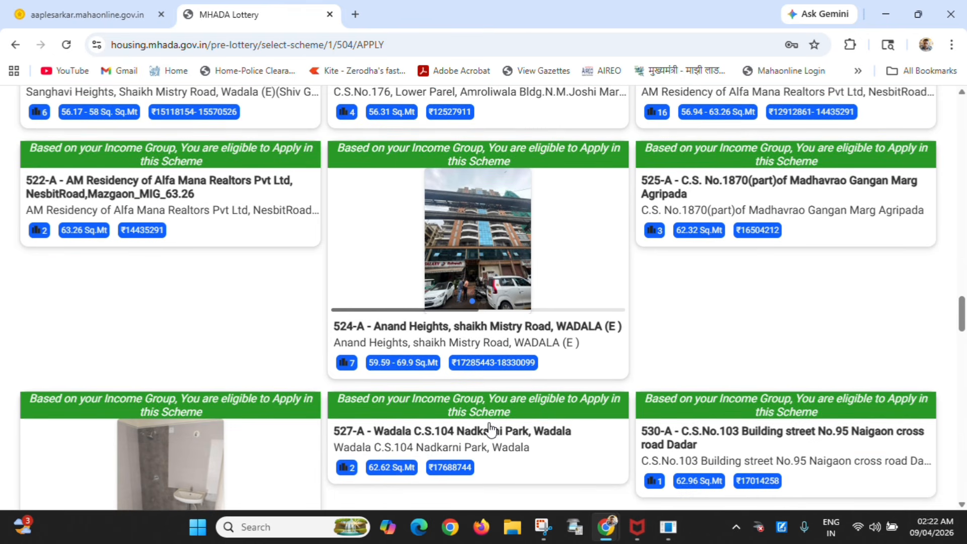
scroll(501, 427, down, 20)
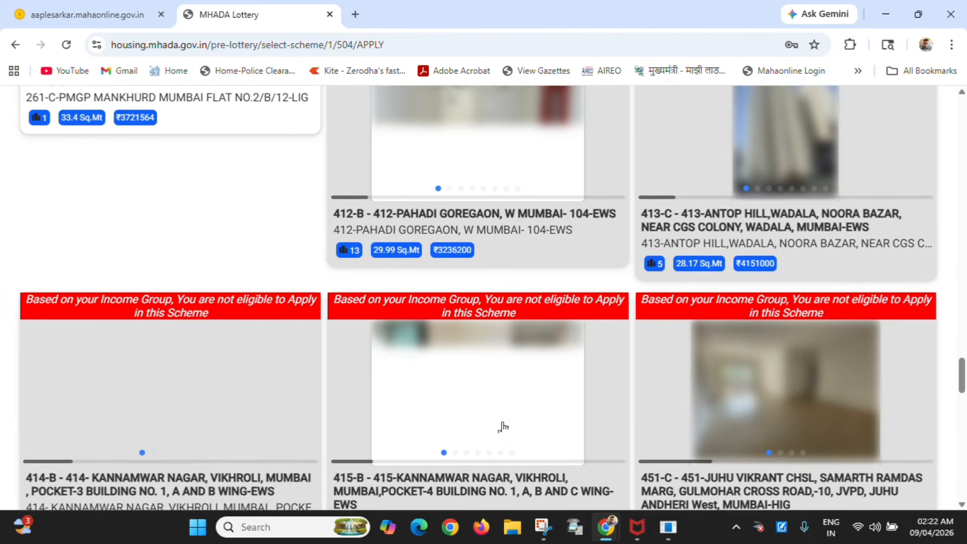
scroll(503, 425, down, 1)
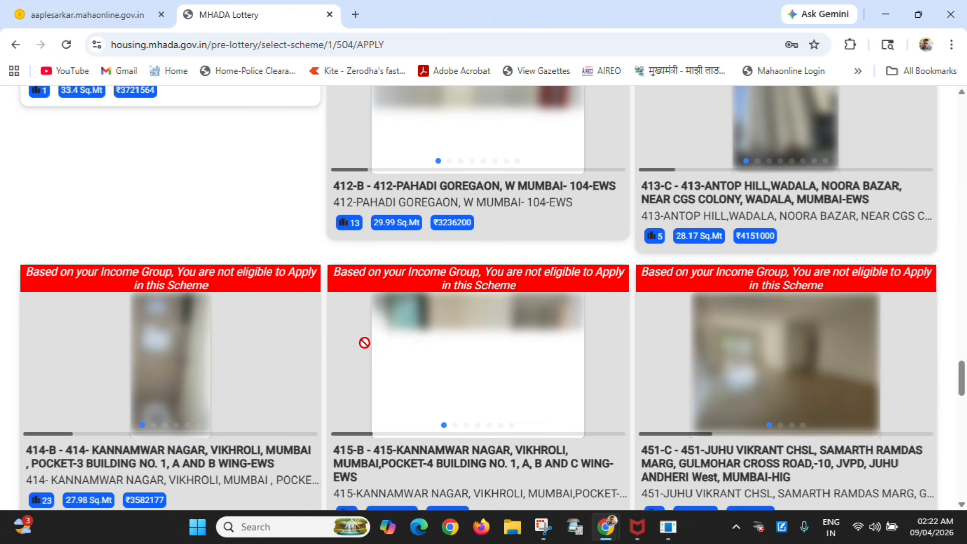
scroll(364, 342, up, 20)
scroll(364, 343, up, 15)
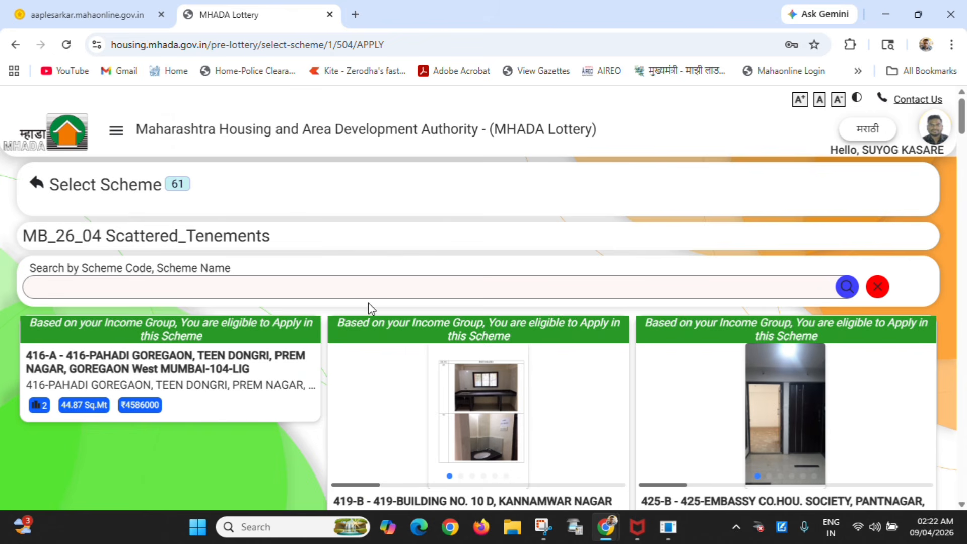
scroll(592, 360, down, 15)
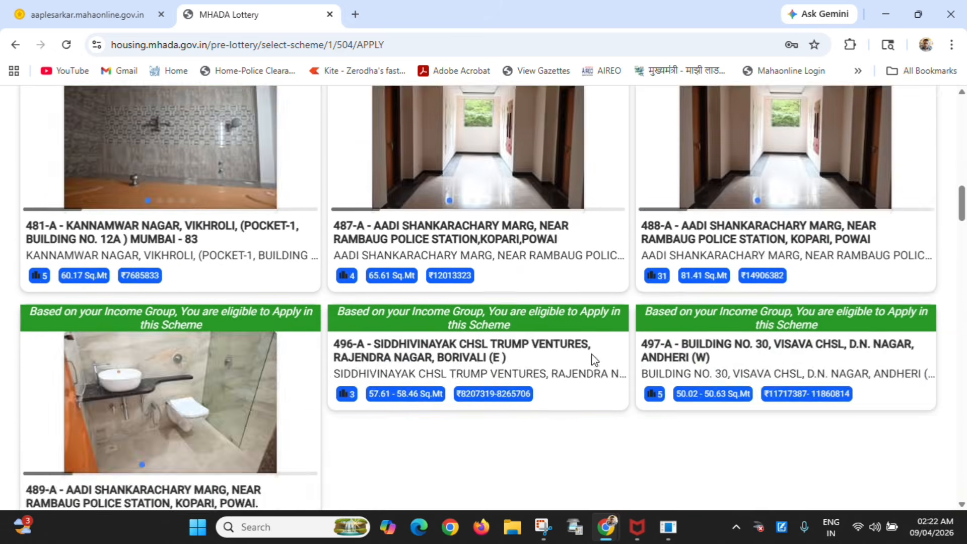
scroll(594, 359, down, 20)
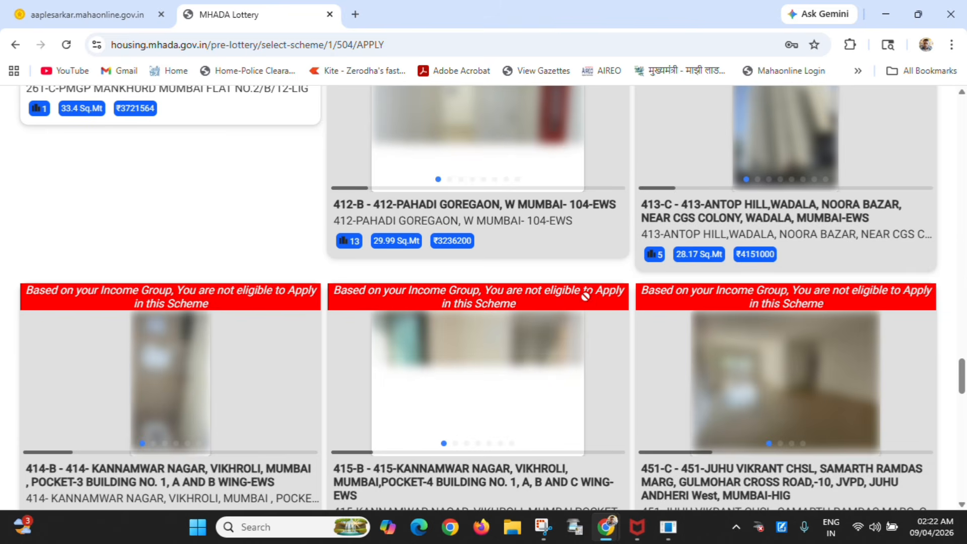
scroll(585, 292, up, 10)
scroll(585, 296, up, 7)
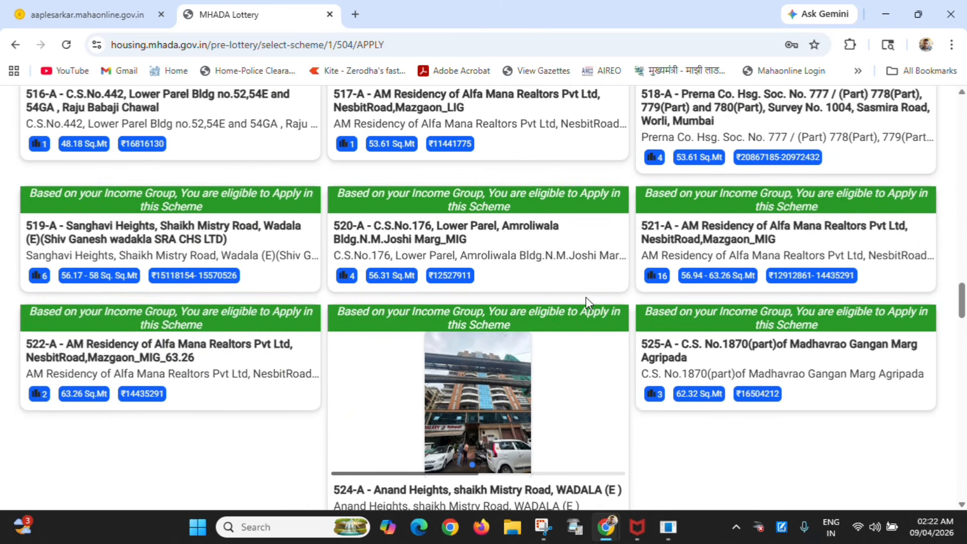
- Review the 520-A Lower Parel MIG scheme details, including the ₹100000 EMD, and apply
click(548, 262)
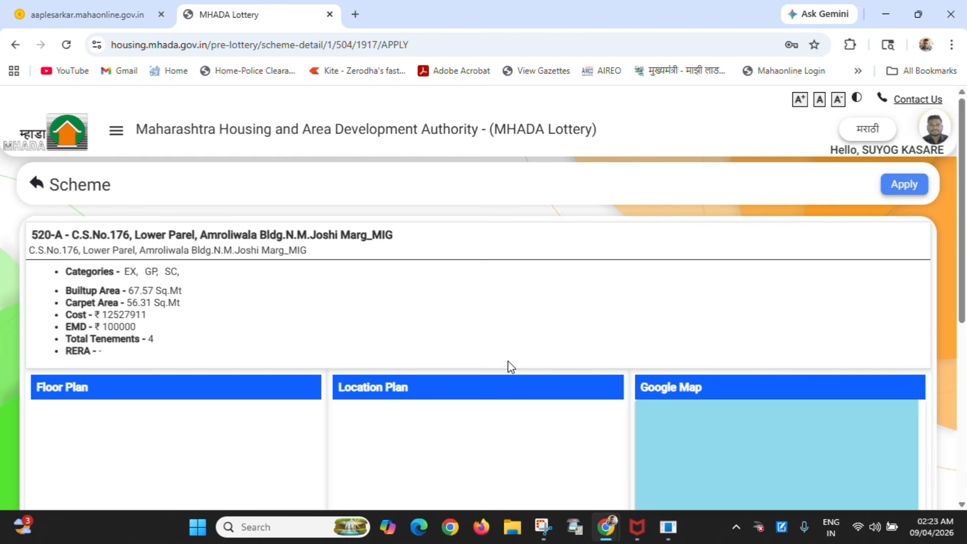
scroll(507, 361, down, 6)
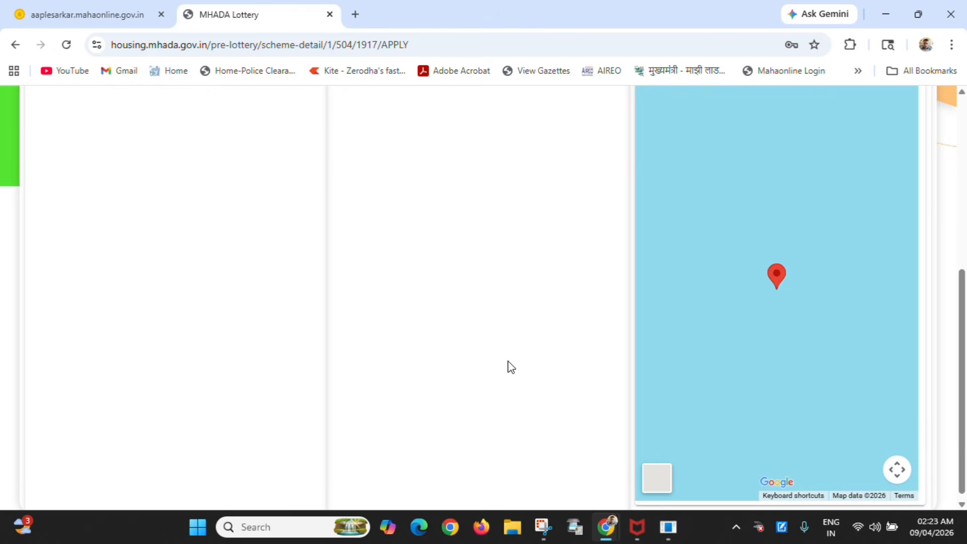
scroll(508, 360, up, 6)
scroll(510, 365, down, 5)
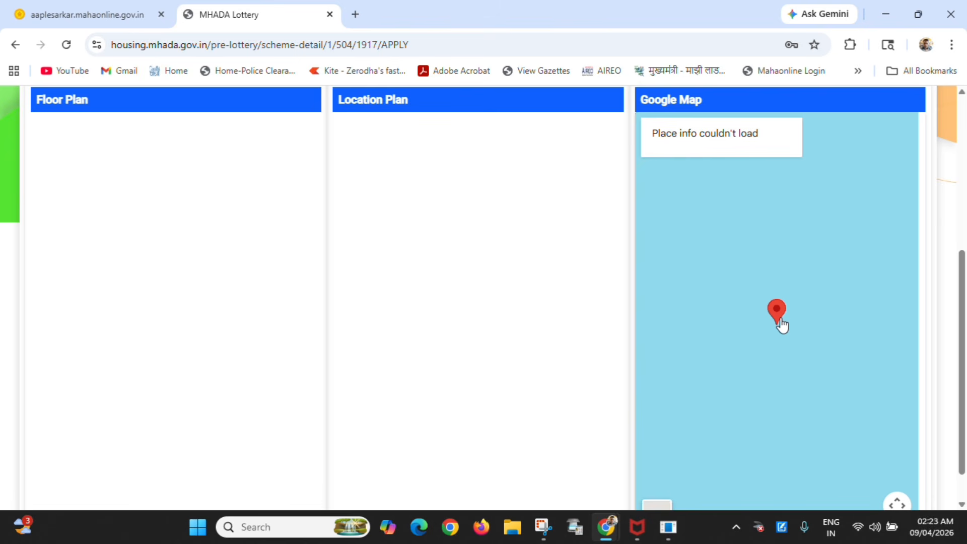
scroll(782, 325, up, 6)
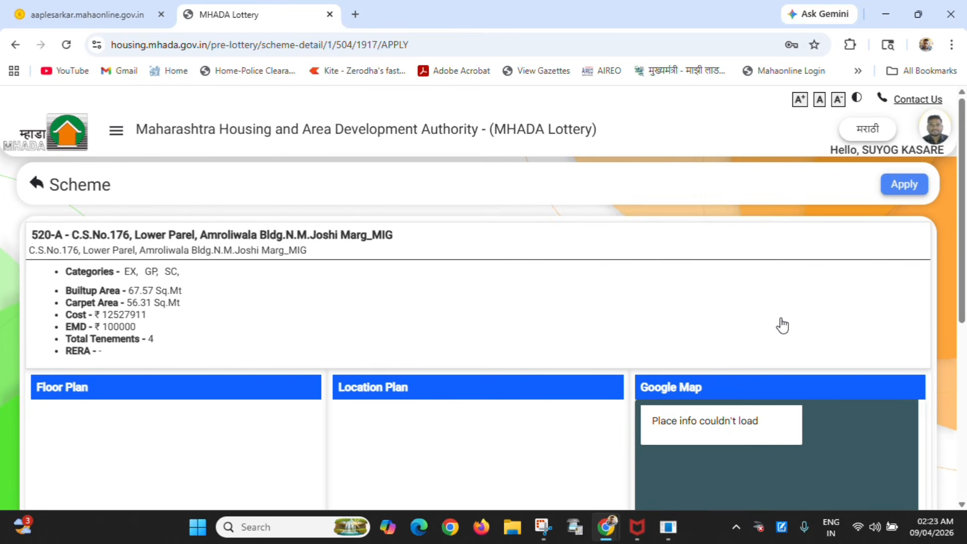
scroll(357, 369, down, 2)
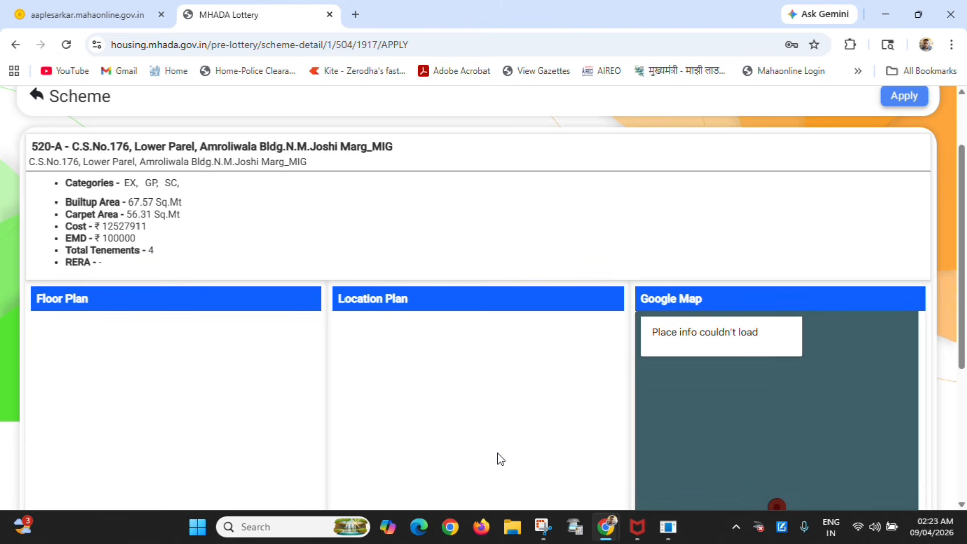
scroll(499, 458, down, 5)
scroll(110, 416, up, 4)
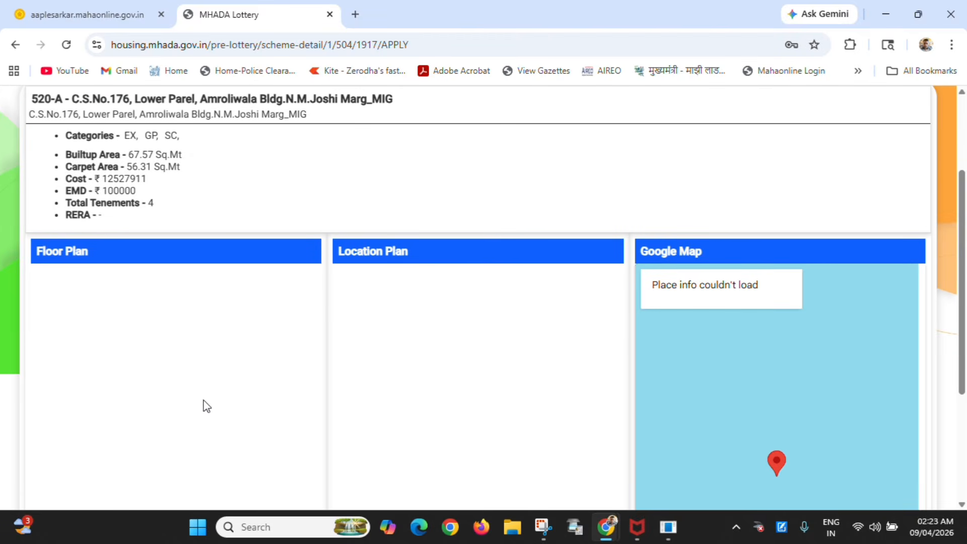
scroll(435, 365, up, 3)
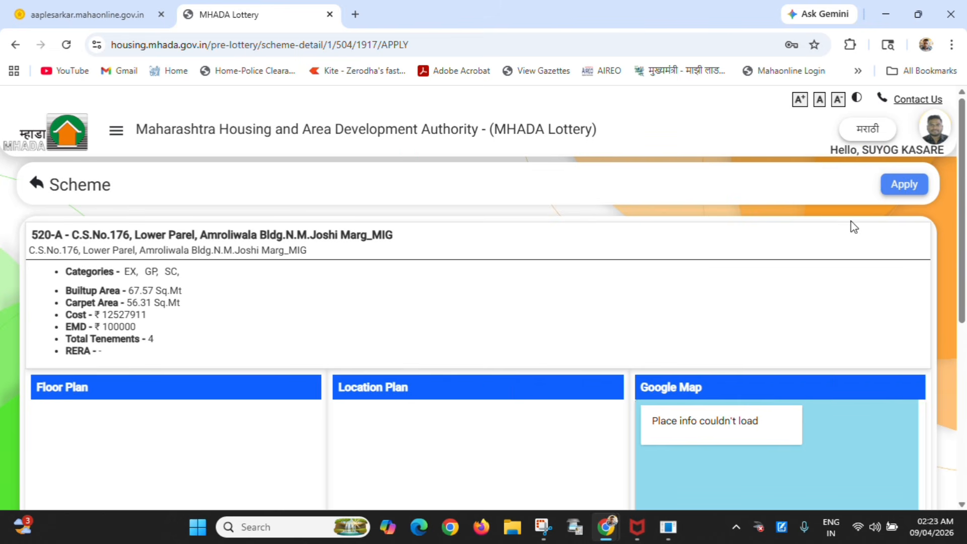
click(902, 189)
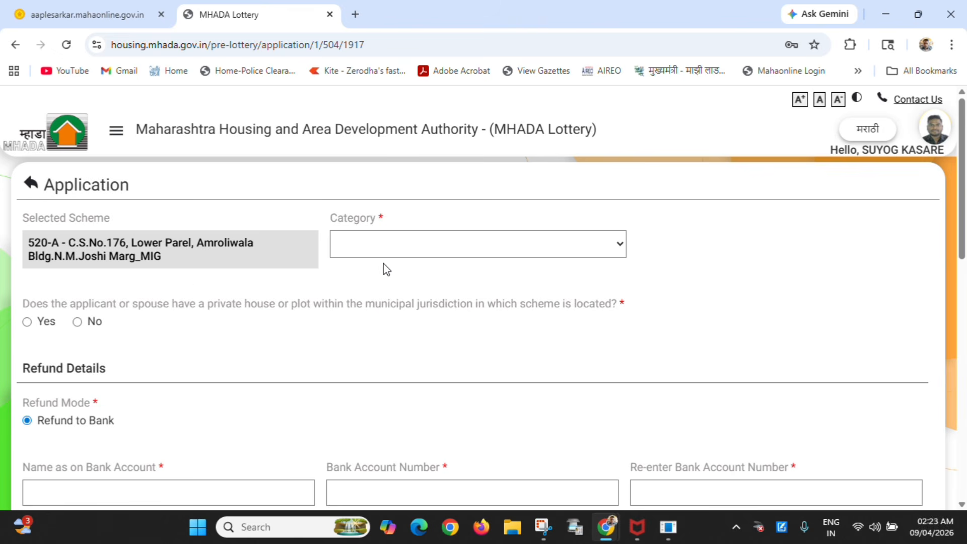
- Choose GP - General Public as the applicant category
click(621, 248)
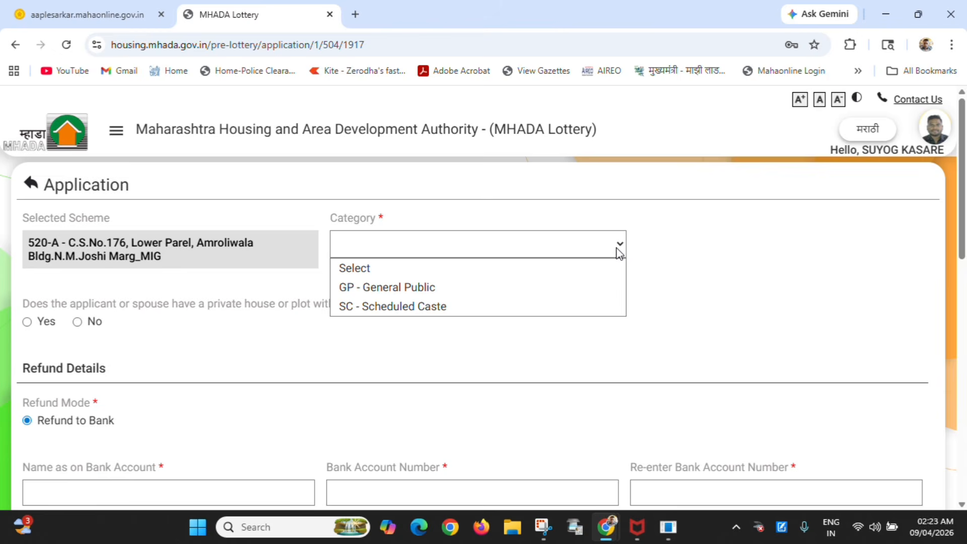
click(434, 289)
scroll(432, 299, down, 1)
scroll(432, 299, down, 2)
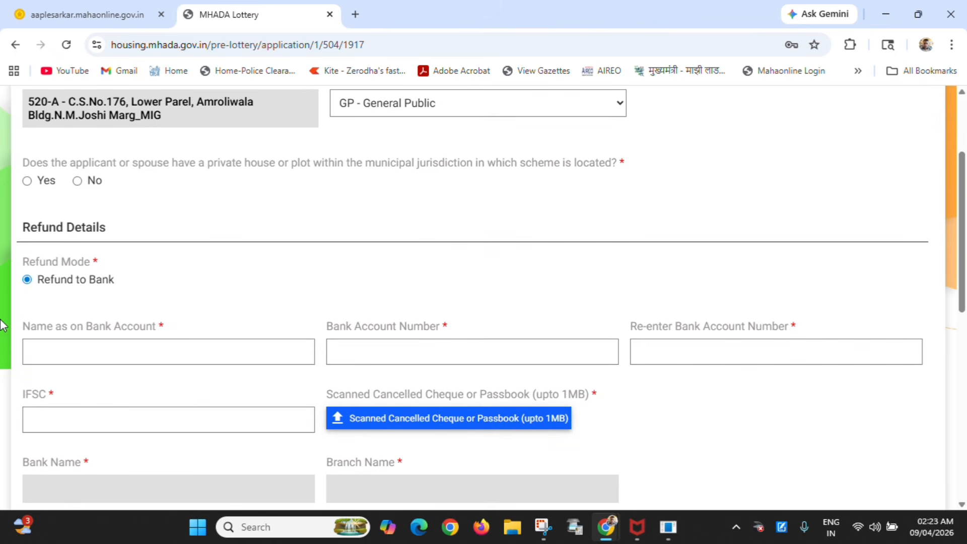
- Enter the refund bank account name, number and IFSC MAHB0000094, then upload cheque chq.pdf
click(135, 351)
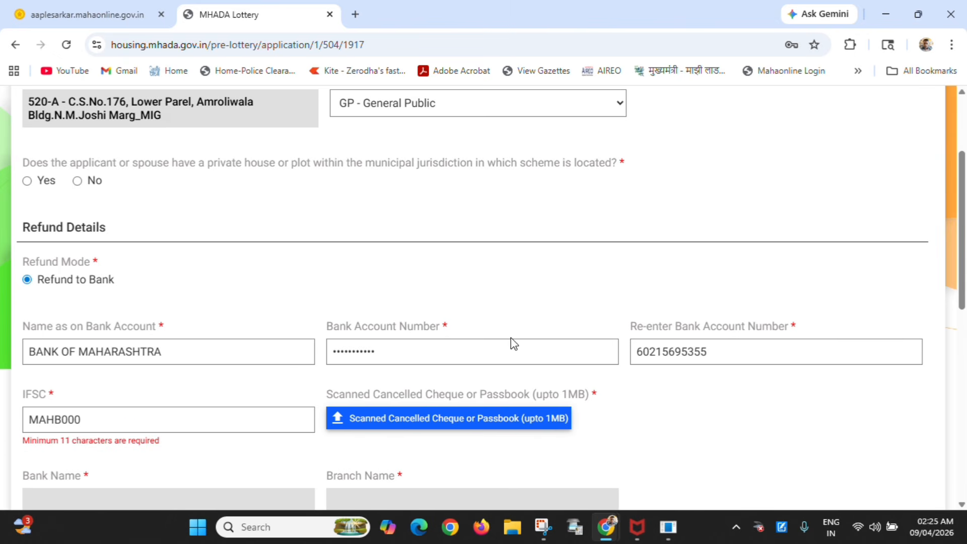
text(009)
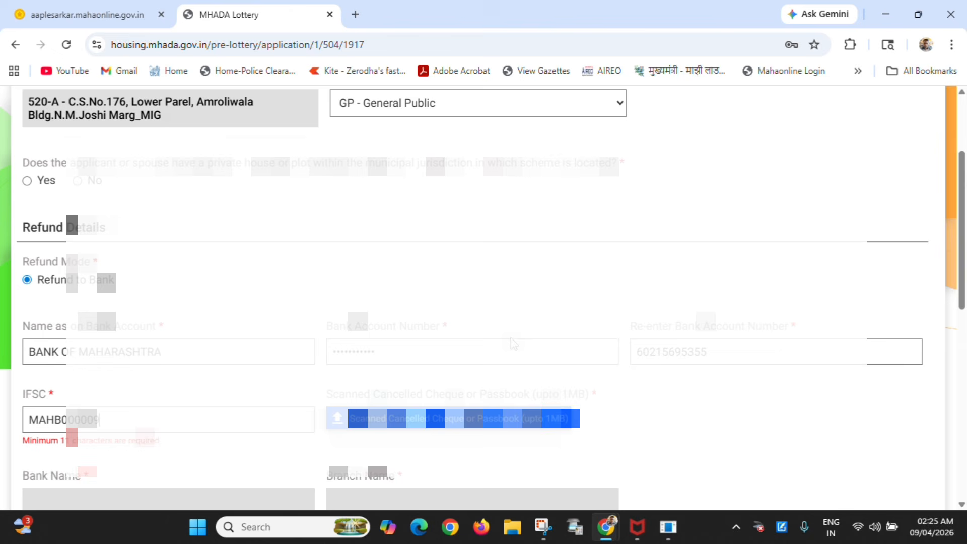
text(4)
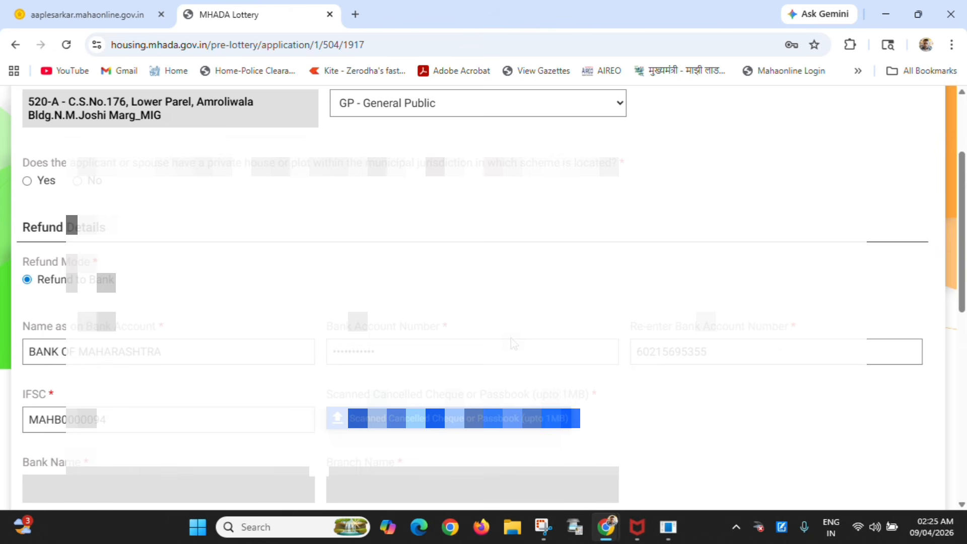
scroll(510, 337, down, 2)
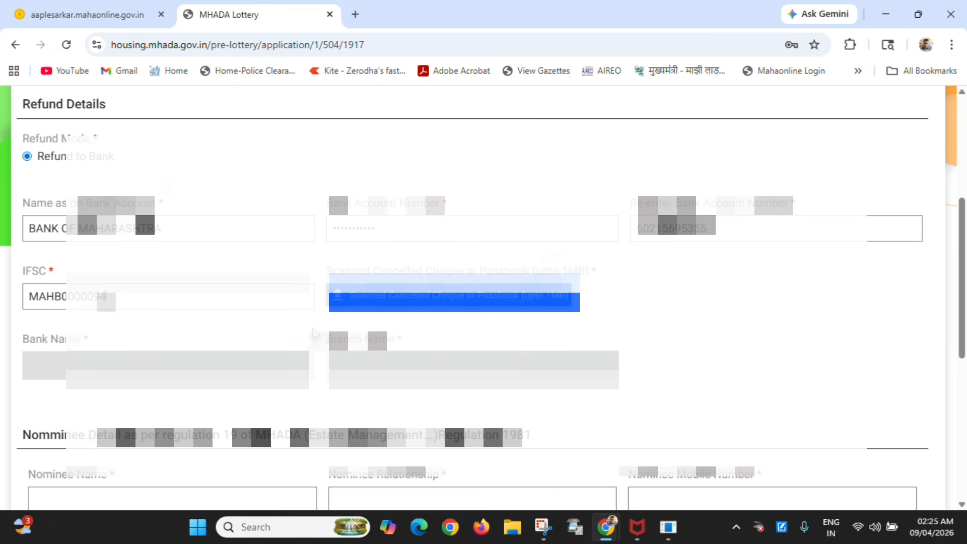
scroll(624, 328, down, 1)
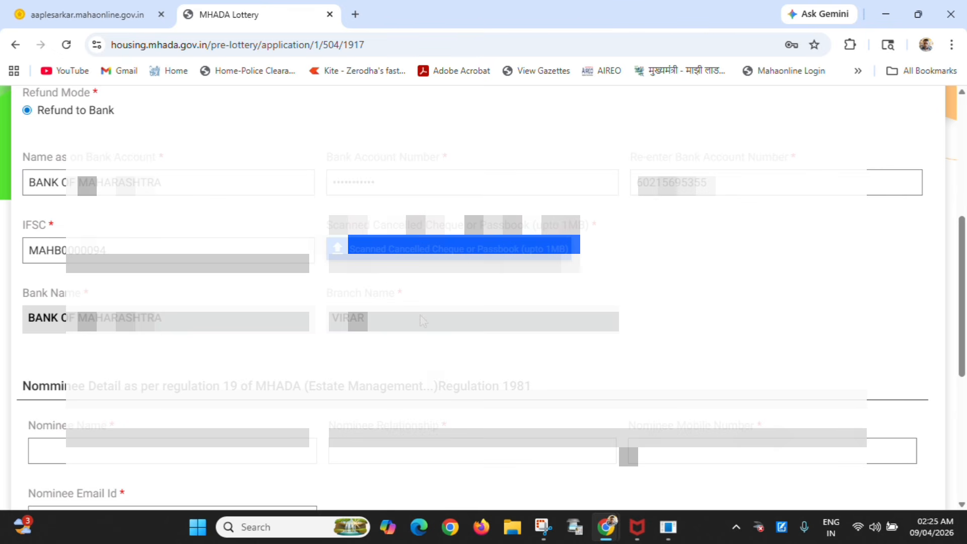
click(458, 249)
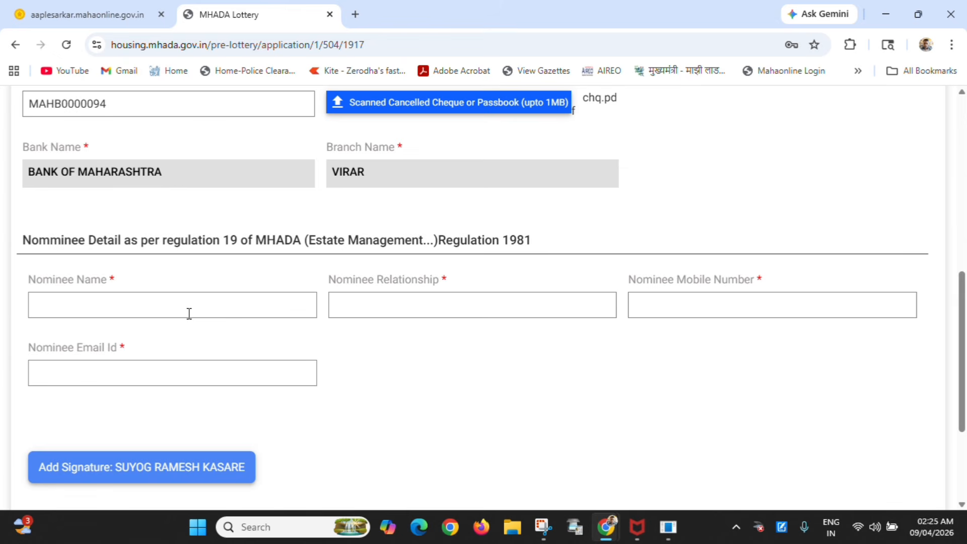
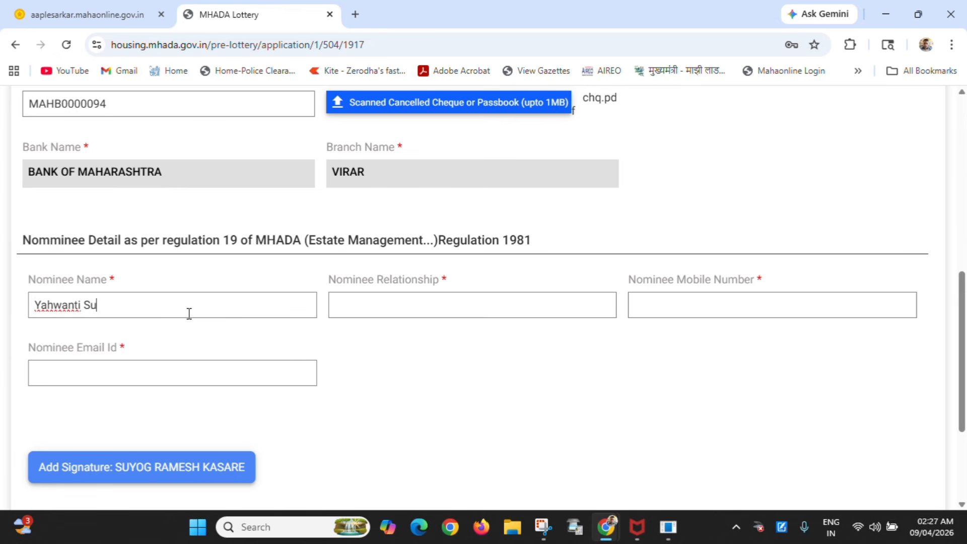
- Enter the nominee's full name, relationship Spouse, mobile number and e-mail address
key(Tab)
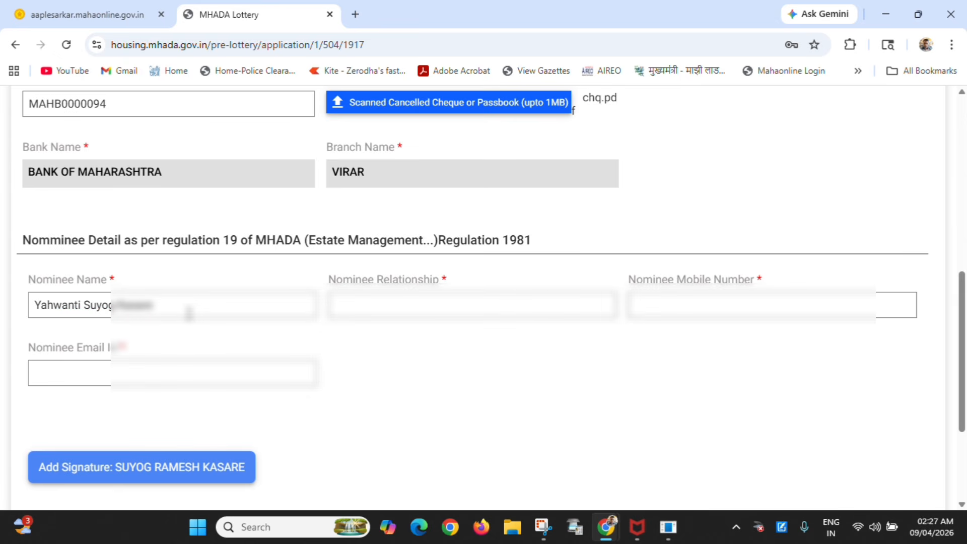
text(Spouse)
key(Tab)
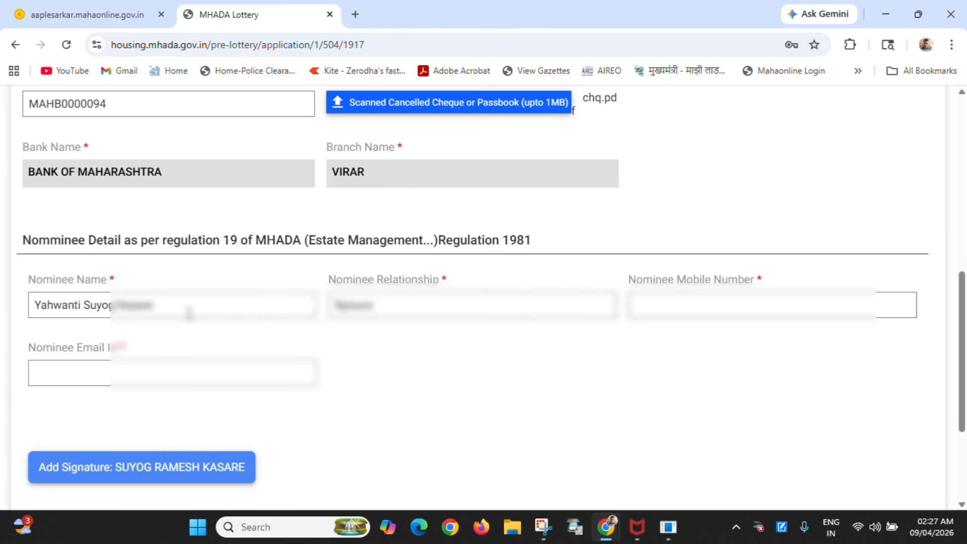
text(75)
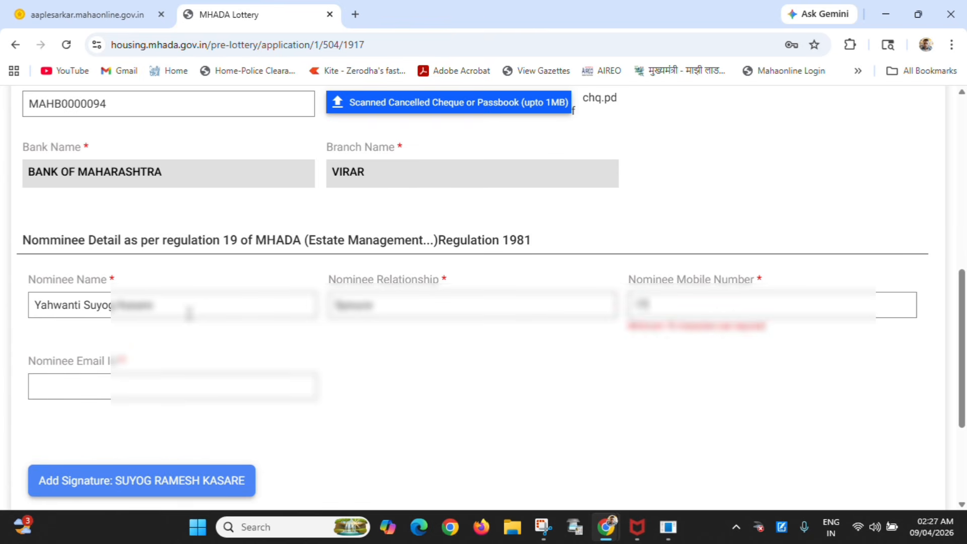
text(465?????)
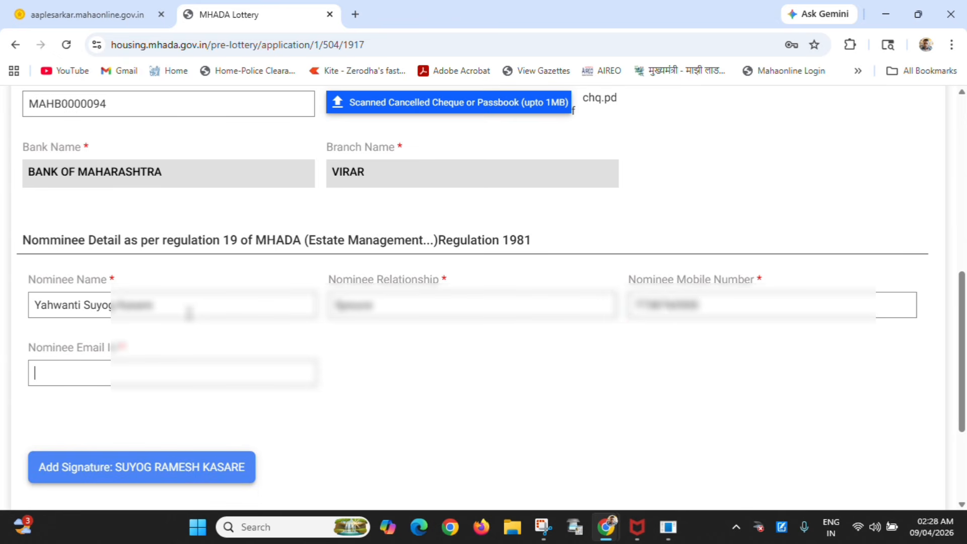
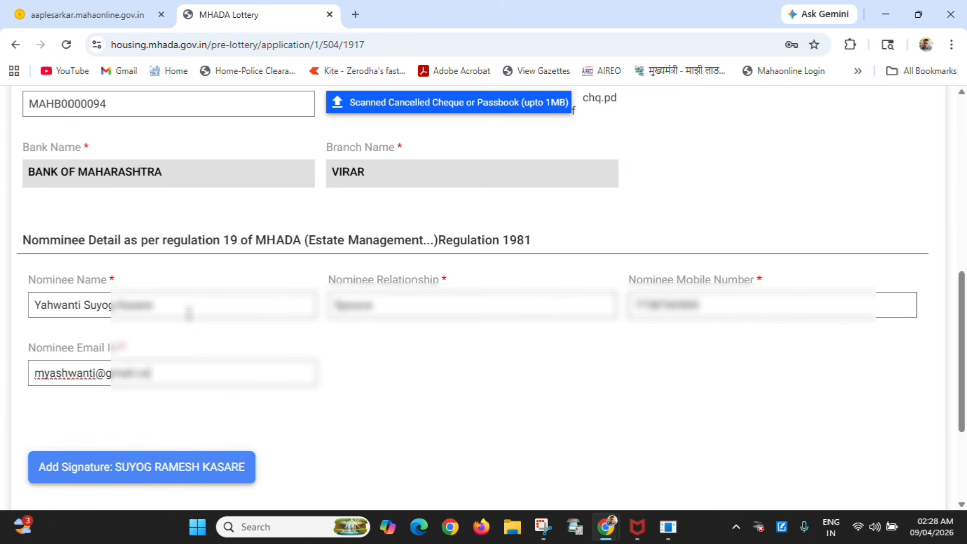
scroll(189, 315, down, 2)
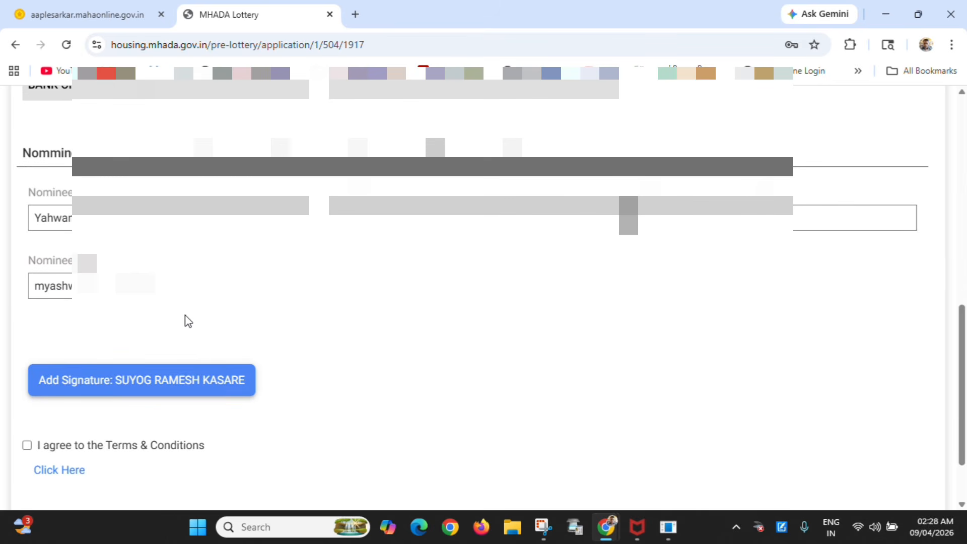
scroll(309, 394, down, 1)
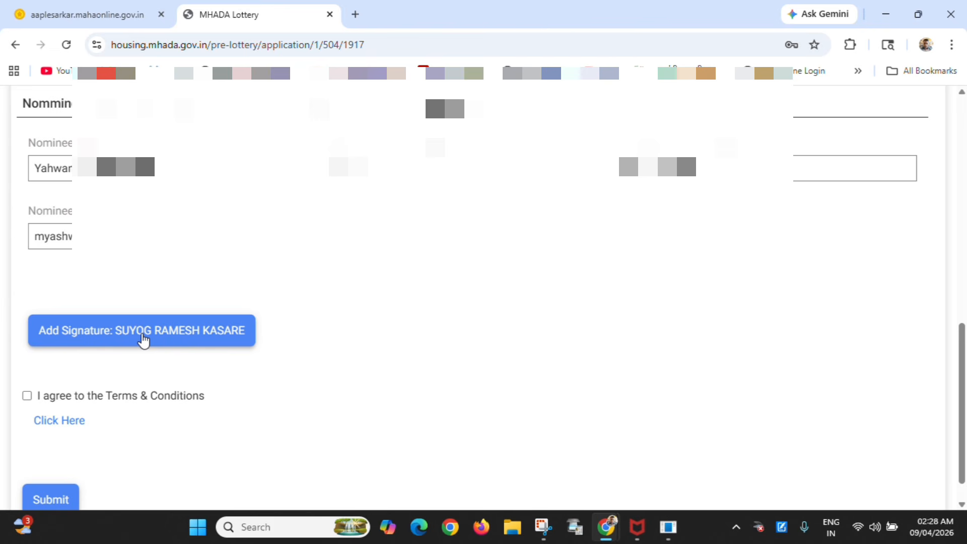
- Draw the applicant's signature with two strokes and a dot, then save it to the form
click(143, 340)
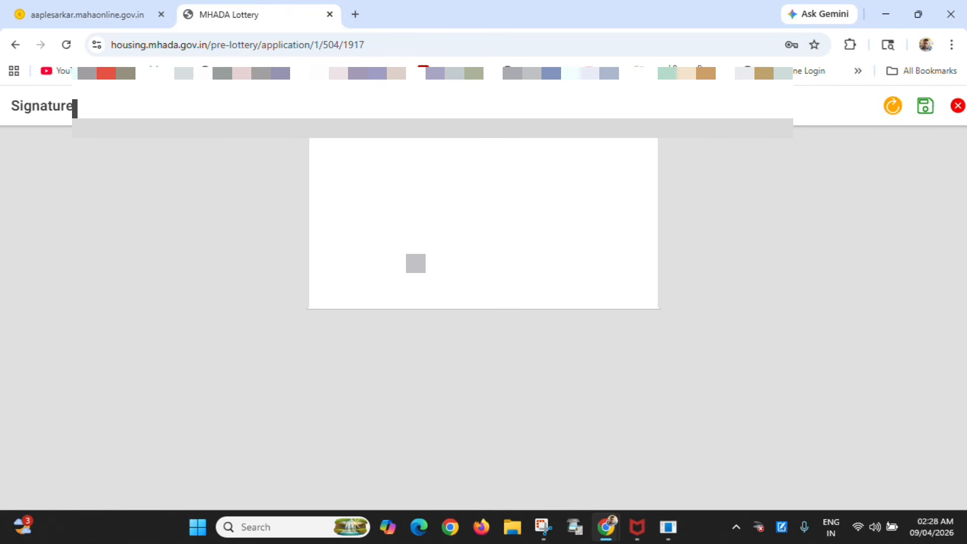
mouse_move(375, 250)
mouse_down()
mouse_move(361, 188)
mouse_move(407, 240)
mouse_move(443, 185)
mouse_move(473, 186)
mouse_move(446, 229)
mouse_move(408, 248)
mouse_up()
drag(361, 200, 458, 243)
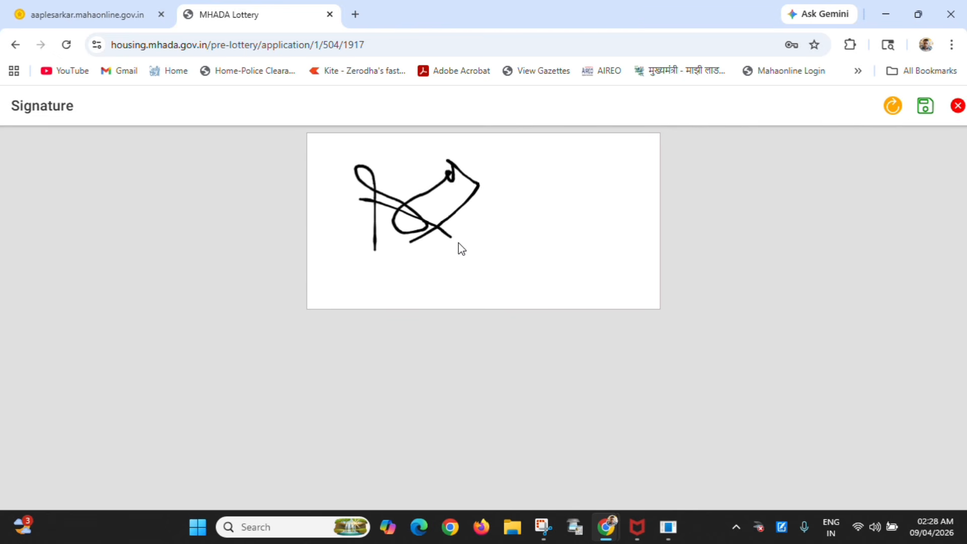
click(517, 163)
click(923, 115)
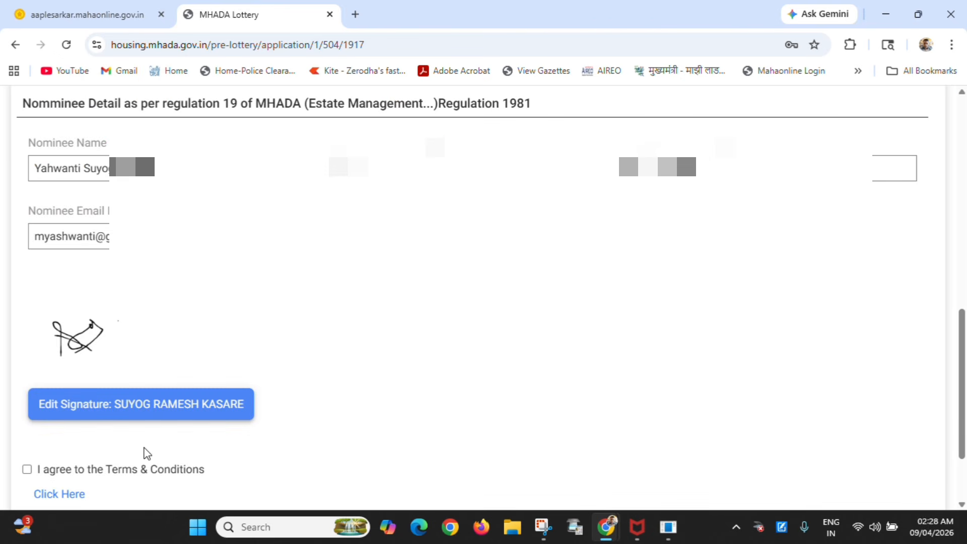
- Agree to the Terms & Conditions and submit the application form
scroll(298, 415, down, 2)
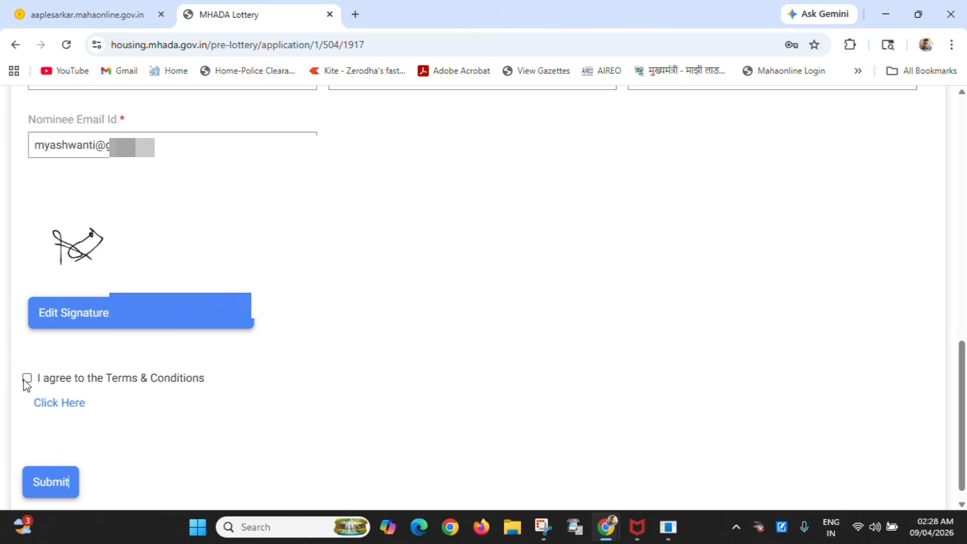
click(25, 379)
scroll(203, 399, down, 1)
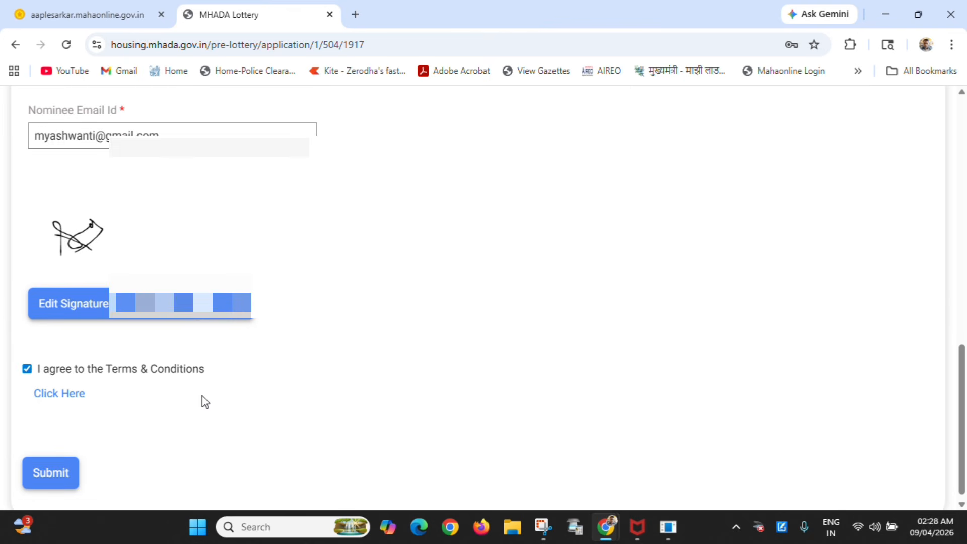
click(46, 474)
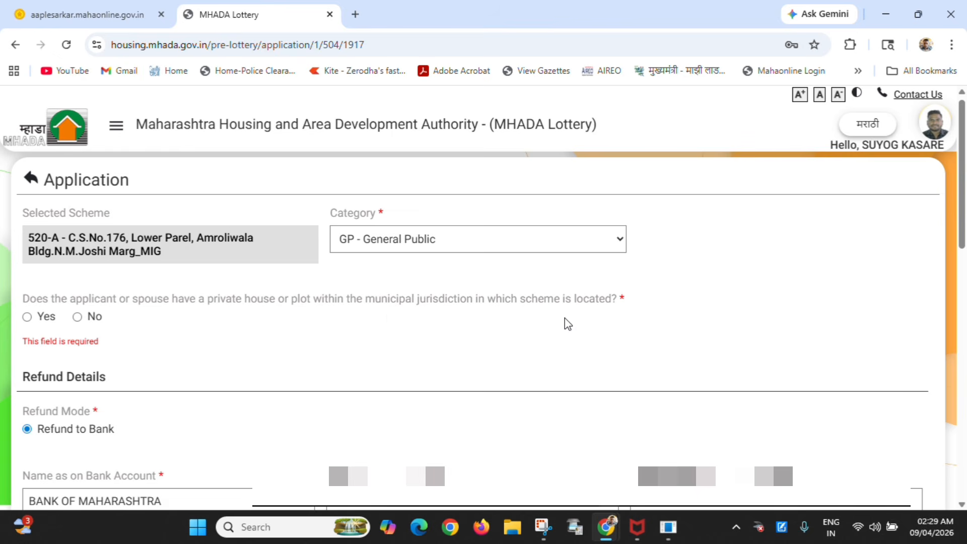
- Answer No to both the house/plot ownership and government tenement questions
click(78, 318)
scroll(282, 390, down, 1)
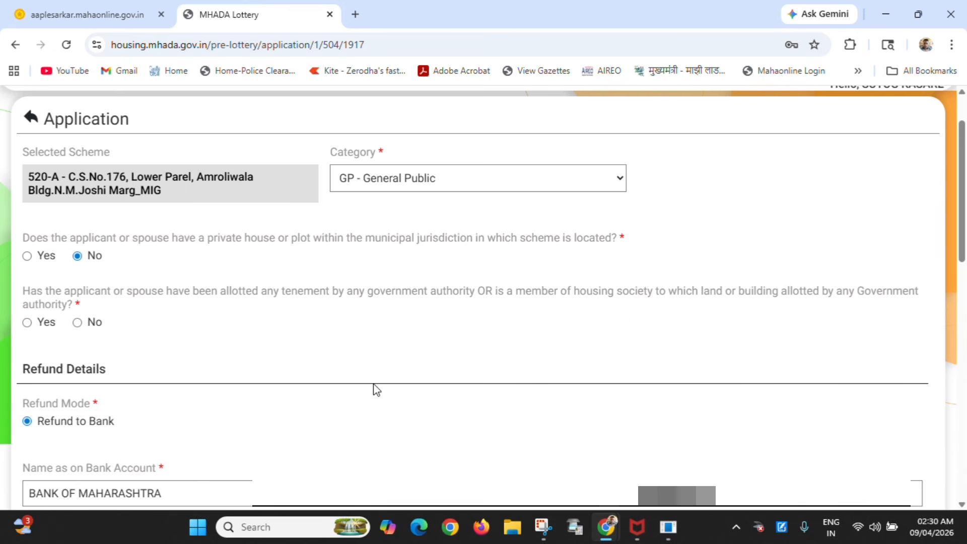
click(77, 322)
scroll(240, 364, down, 1)
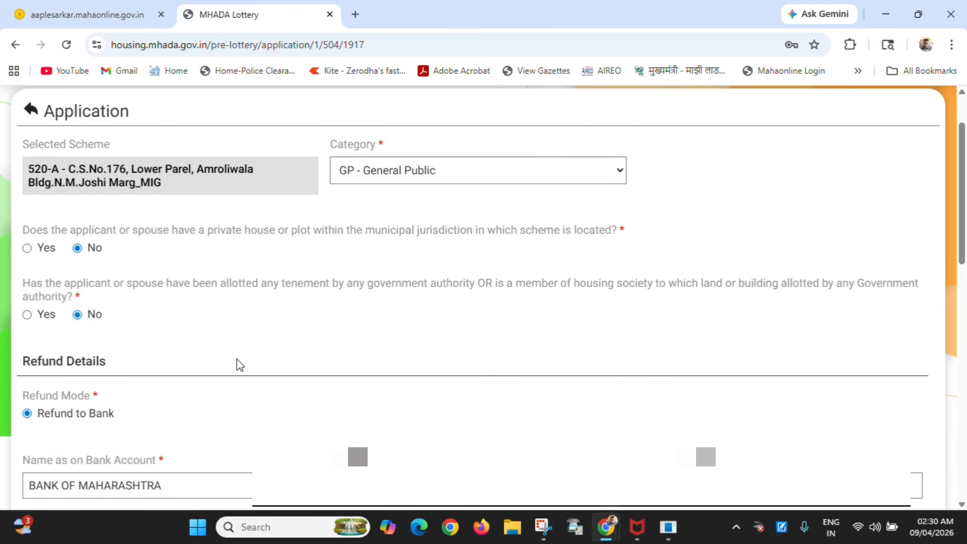
scroll(240, 364, down, 3)
scroll(238, 358, down, 12)
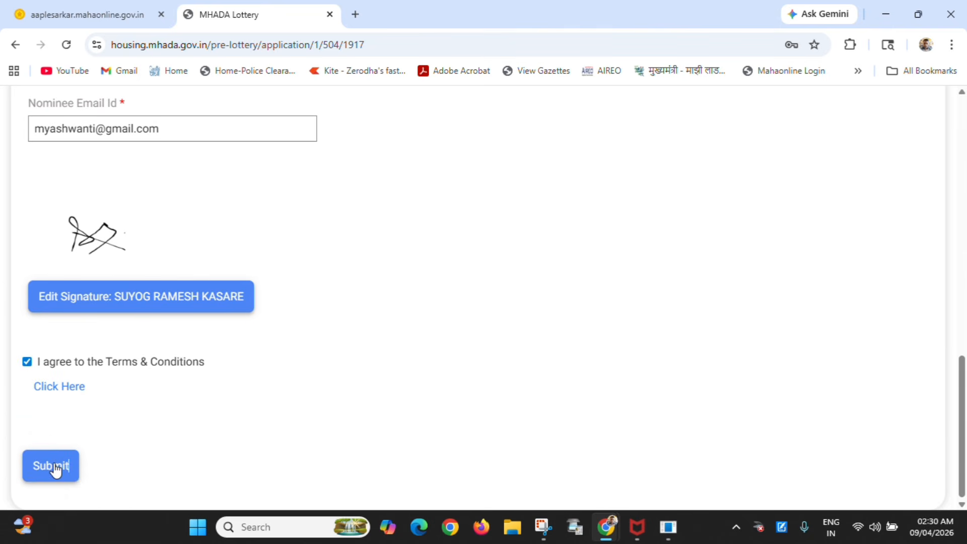
- Submit the 520-A application, then view and close its acknowledgement document
click(54, 465)
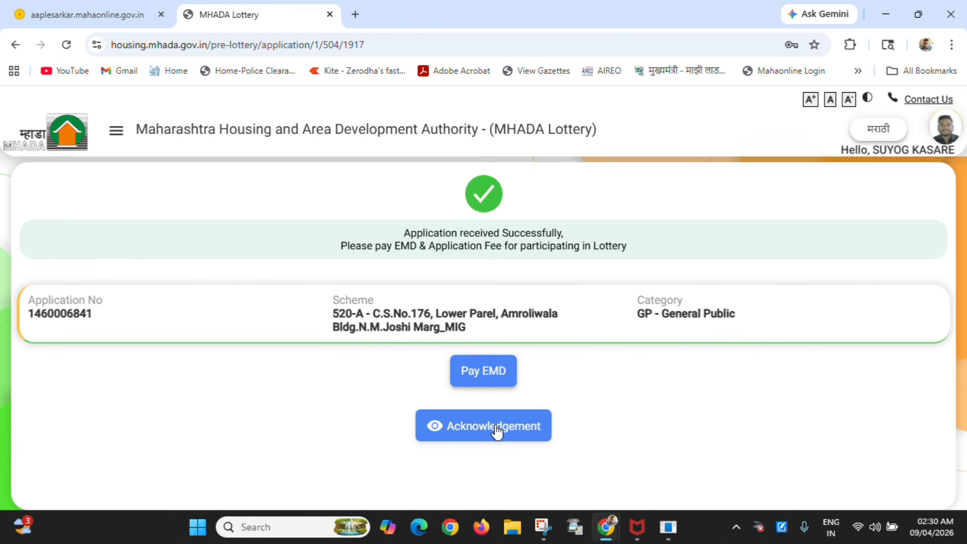
click(464, 432)
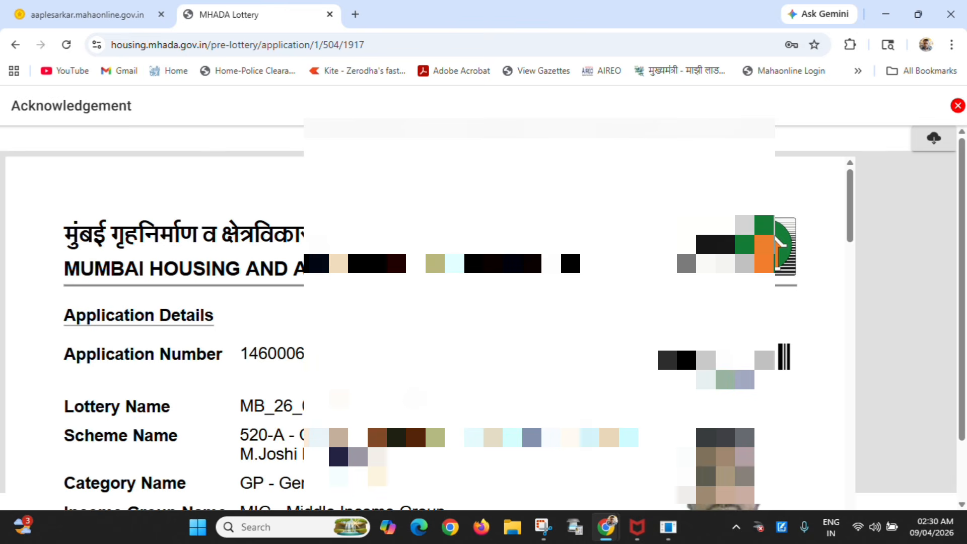
scroll(467, 437, down, 10)
scroll(466, 438, down, 15)
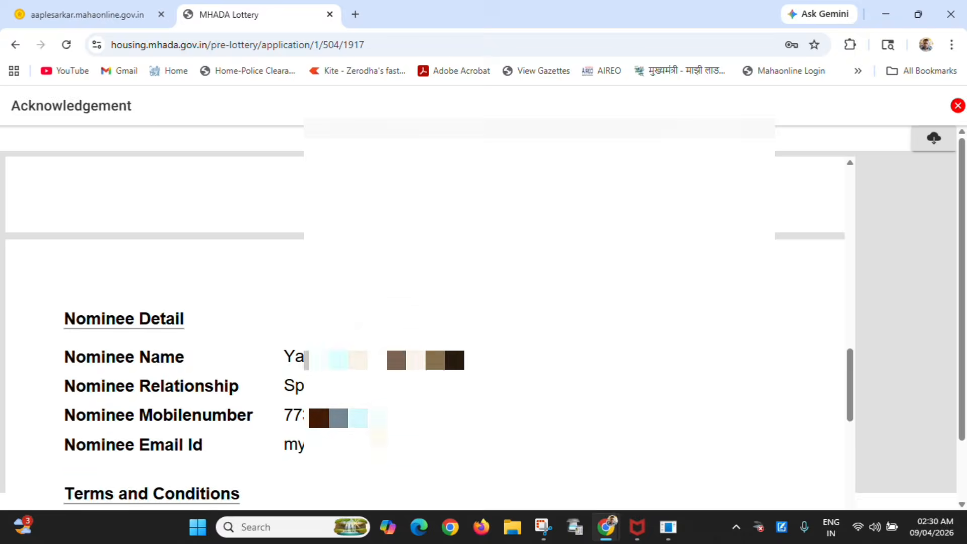
scroll(458, 311, up, 20)
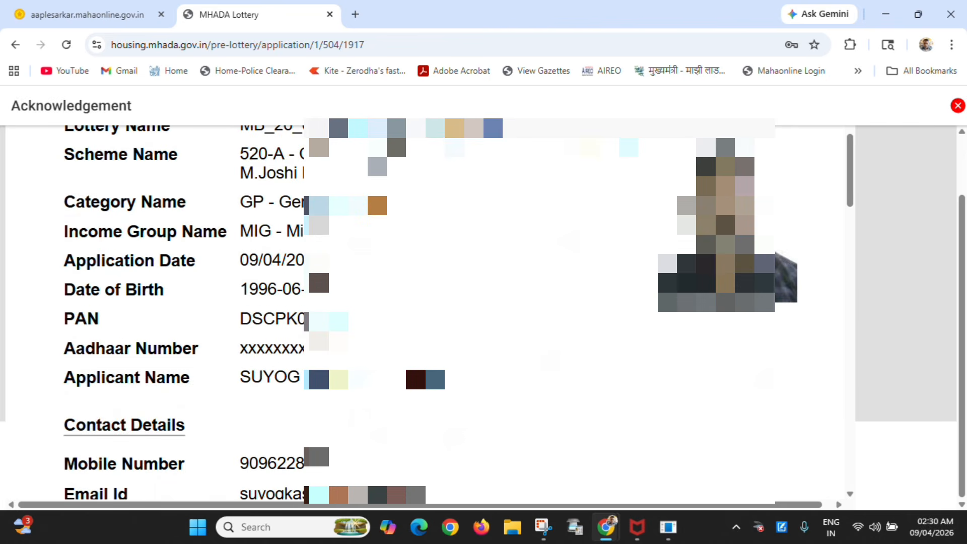
scroll(459, 310, up, 4)
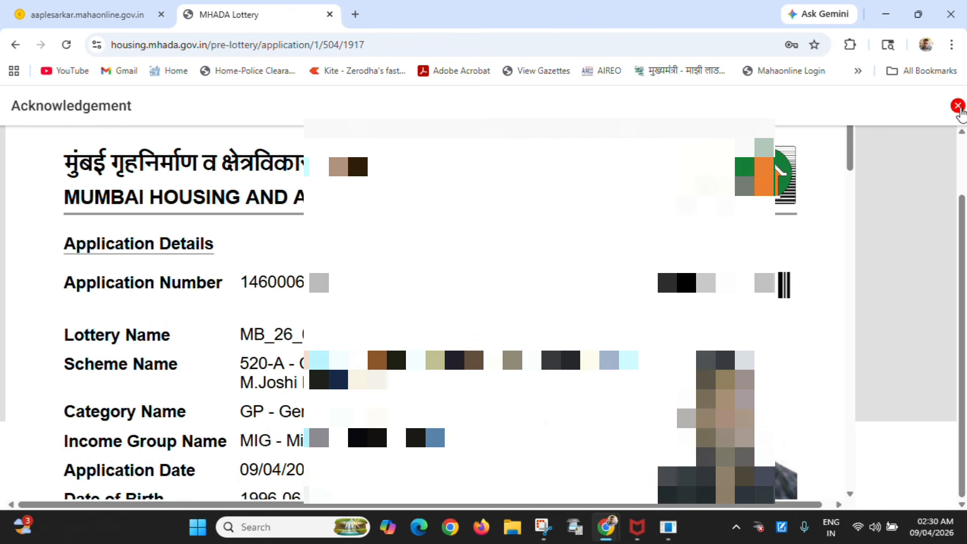
click(959, 107)
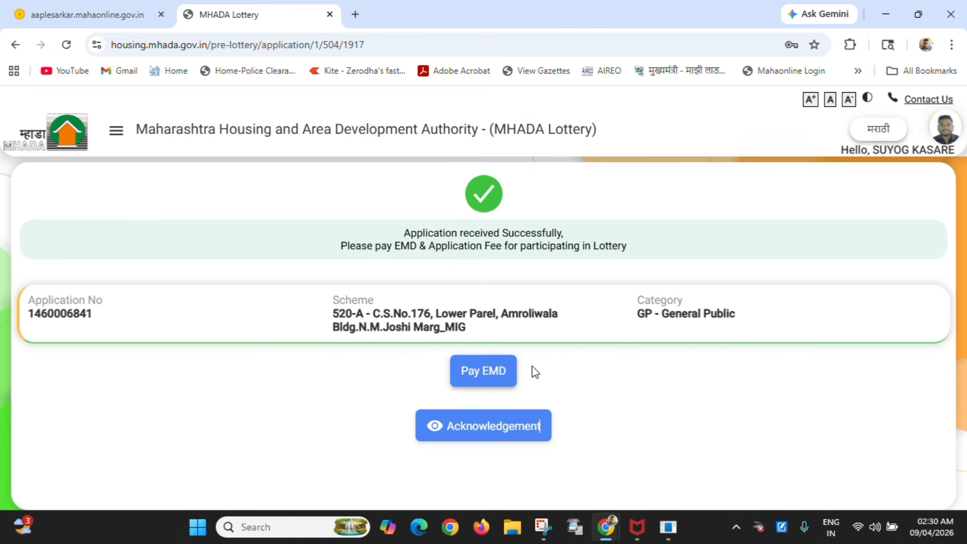
- Start the EMD payment, accept the payment terms and proceed to pay ₹100590
click(487, 379)
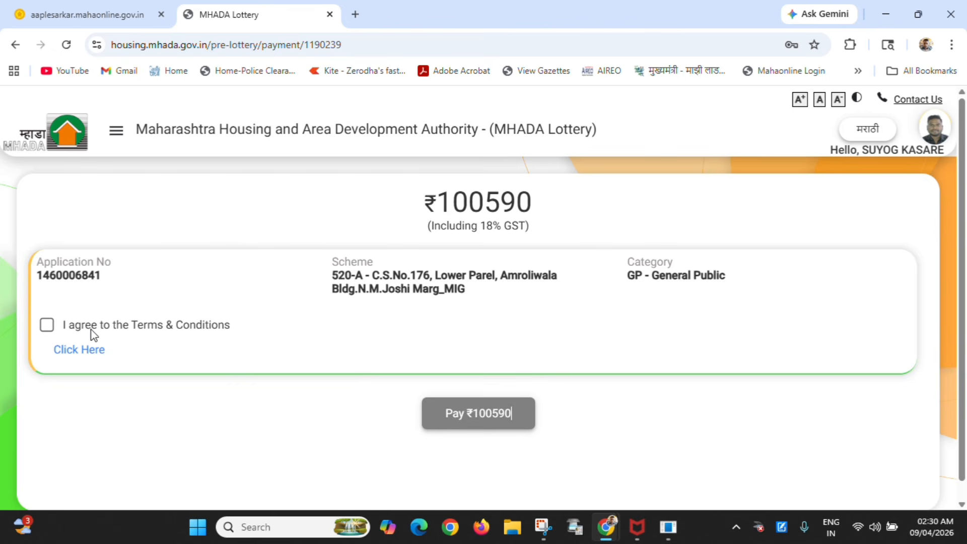
click(51, 326)
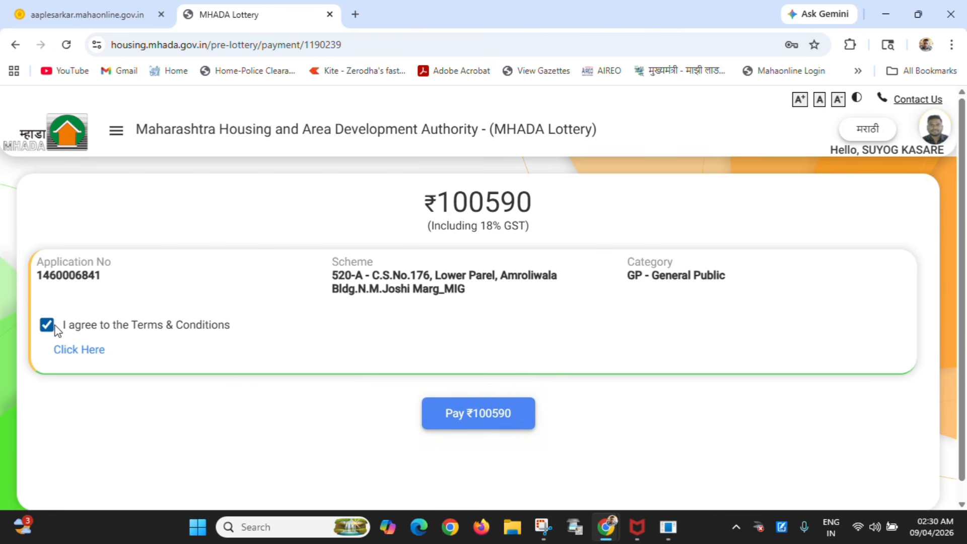
click(491, 423)
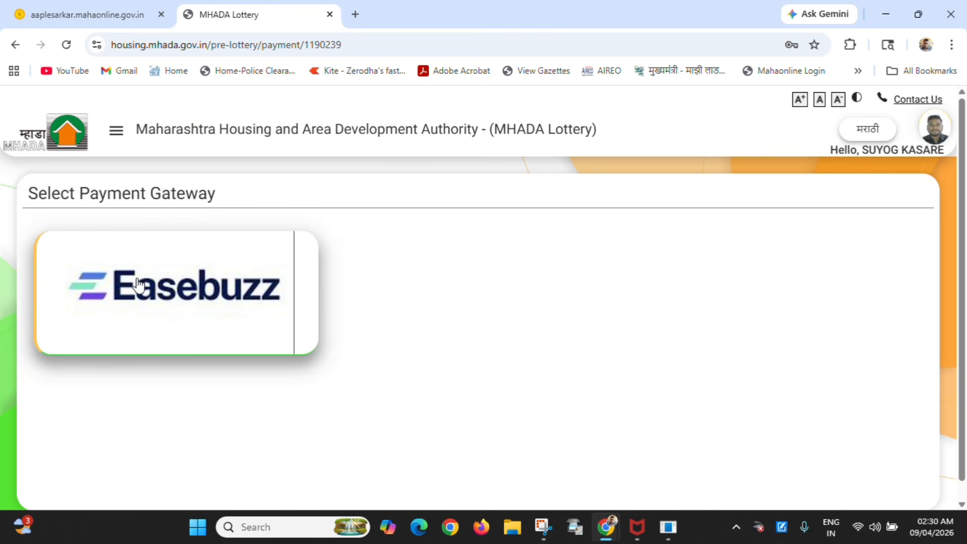
- Choose Easebuzz net banking for the ₹1,00,627 EMD and search banks for 'sta'
click(138, 284)
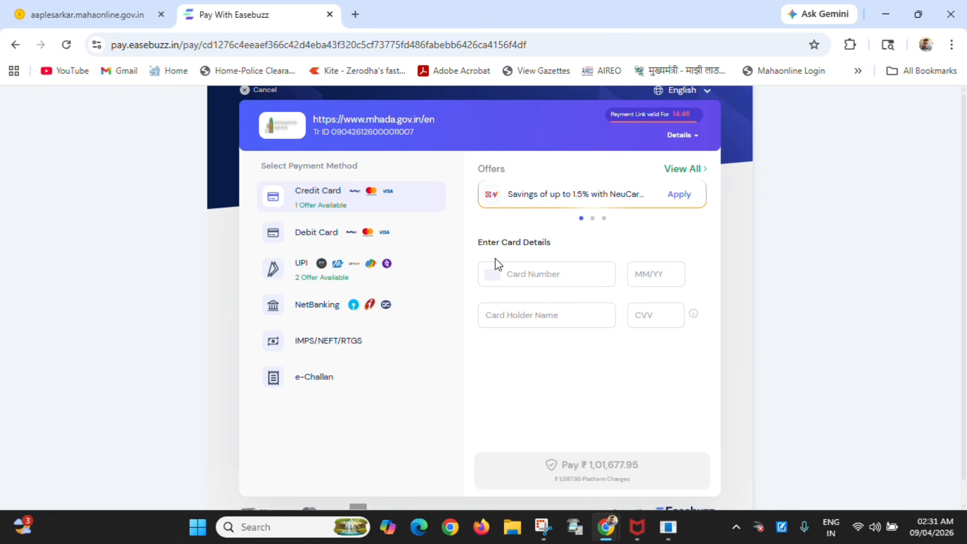
click(346, 308)
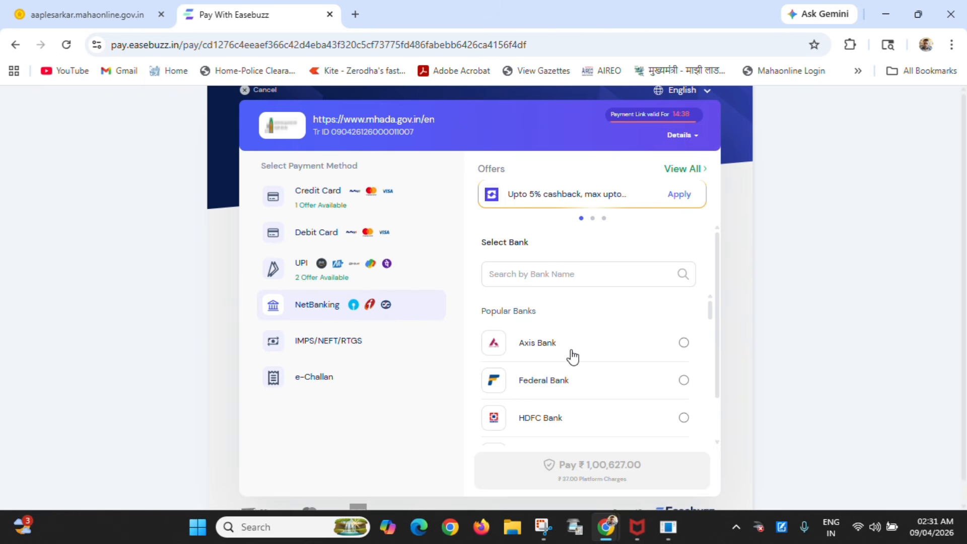
click(527, 275)
text(sta)
- Pay with State Bank of India and reach the SBI login password field
click(684, 342)
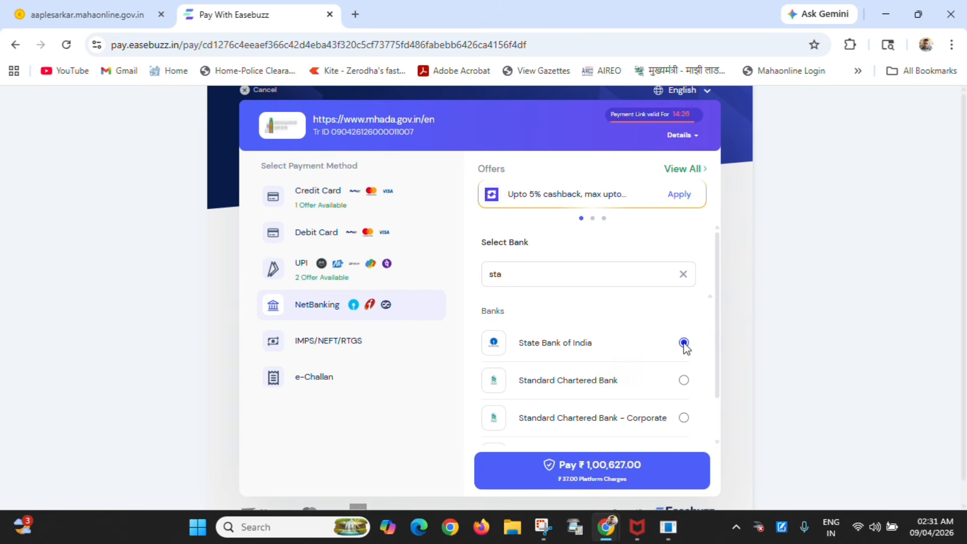
click(596, 481)
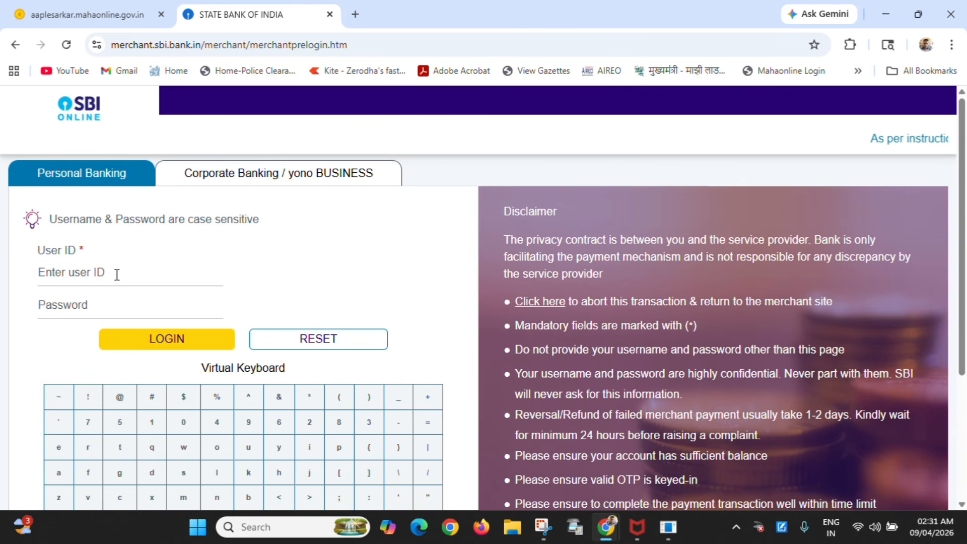
click(100, 305)
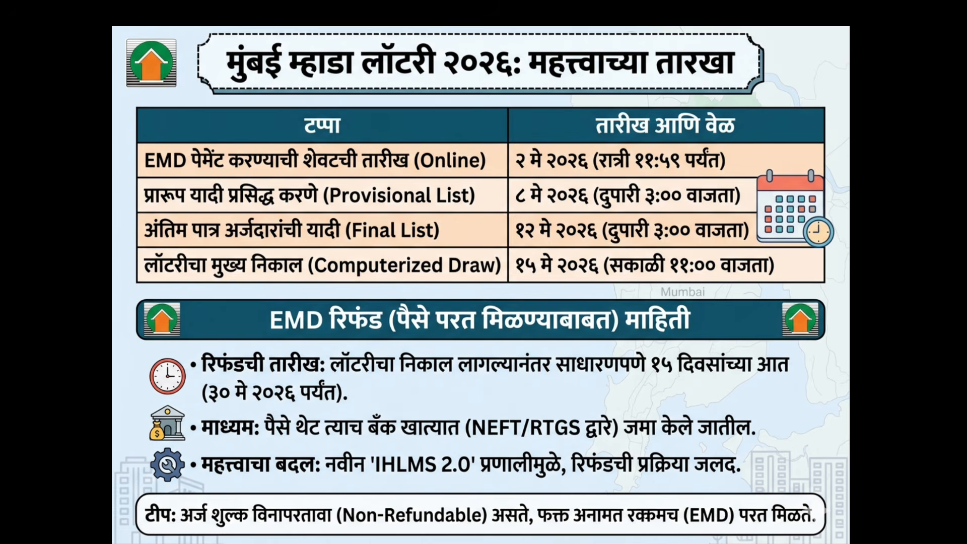